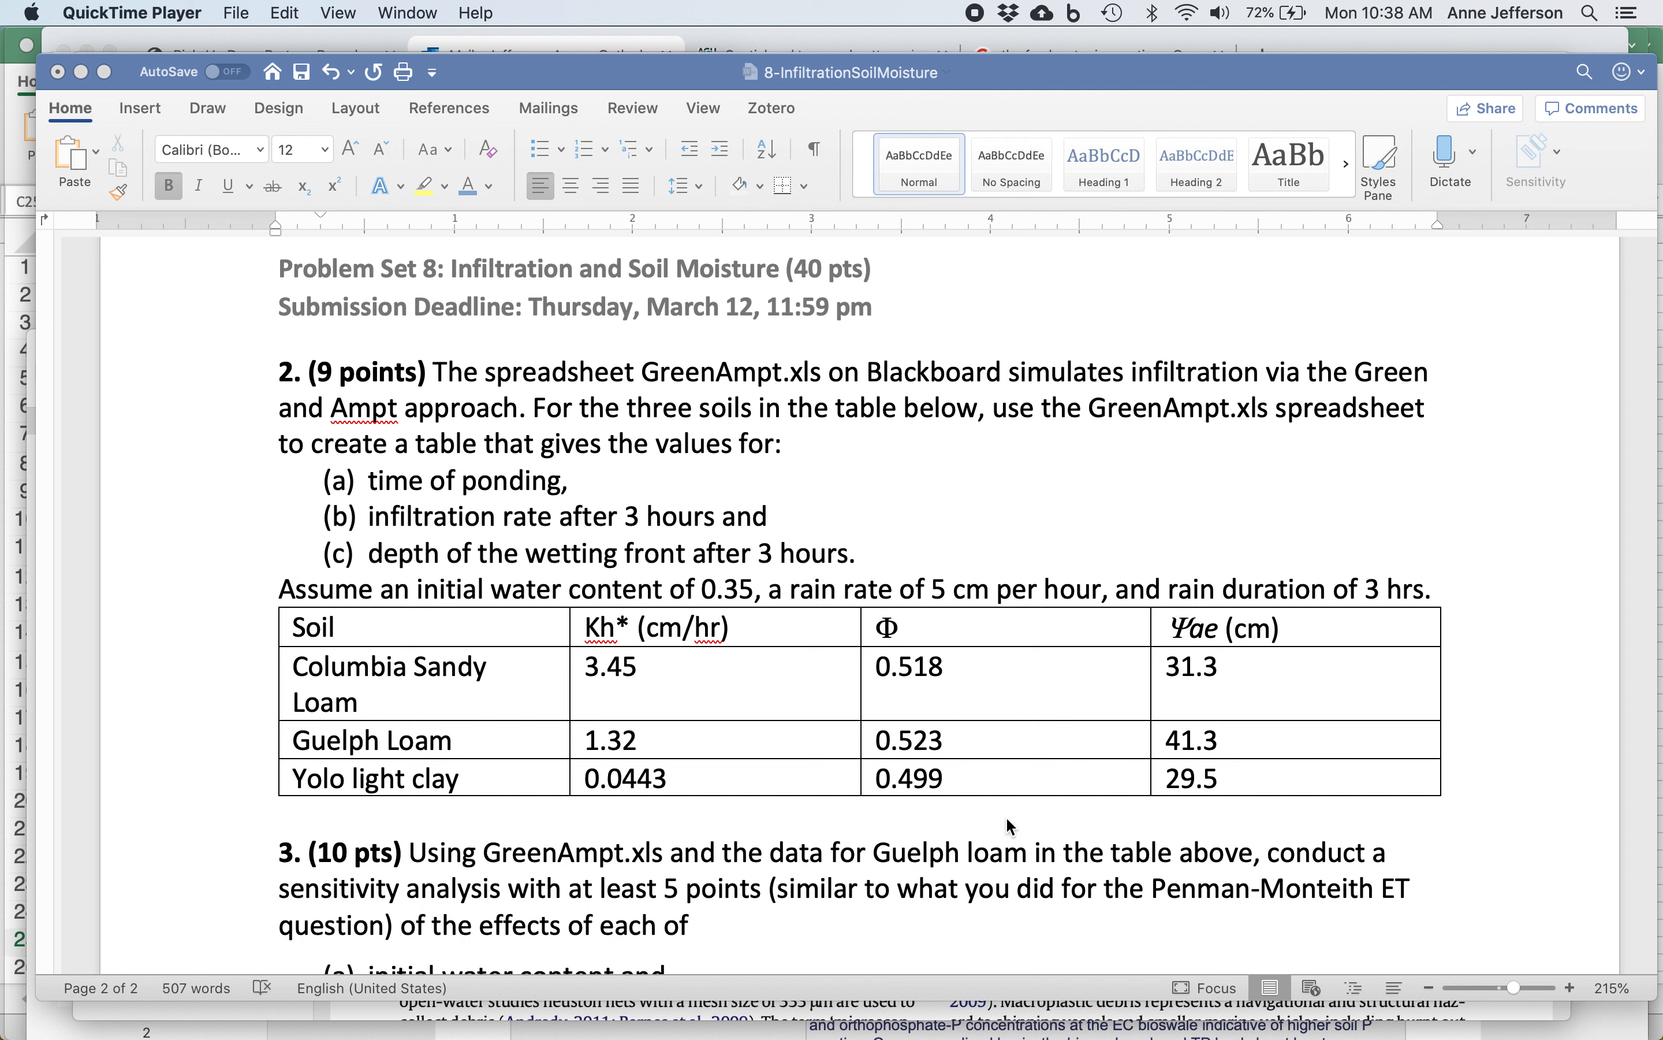
Review questions 2 and 3 of the infiltration problem set, then switch to the 5-GreenAmpt.xls workbook in Excel.
scroll(1009, 825, down, 3)
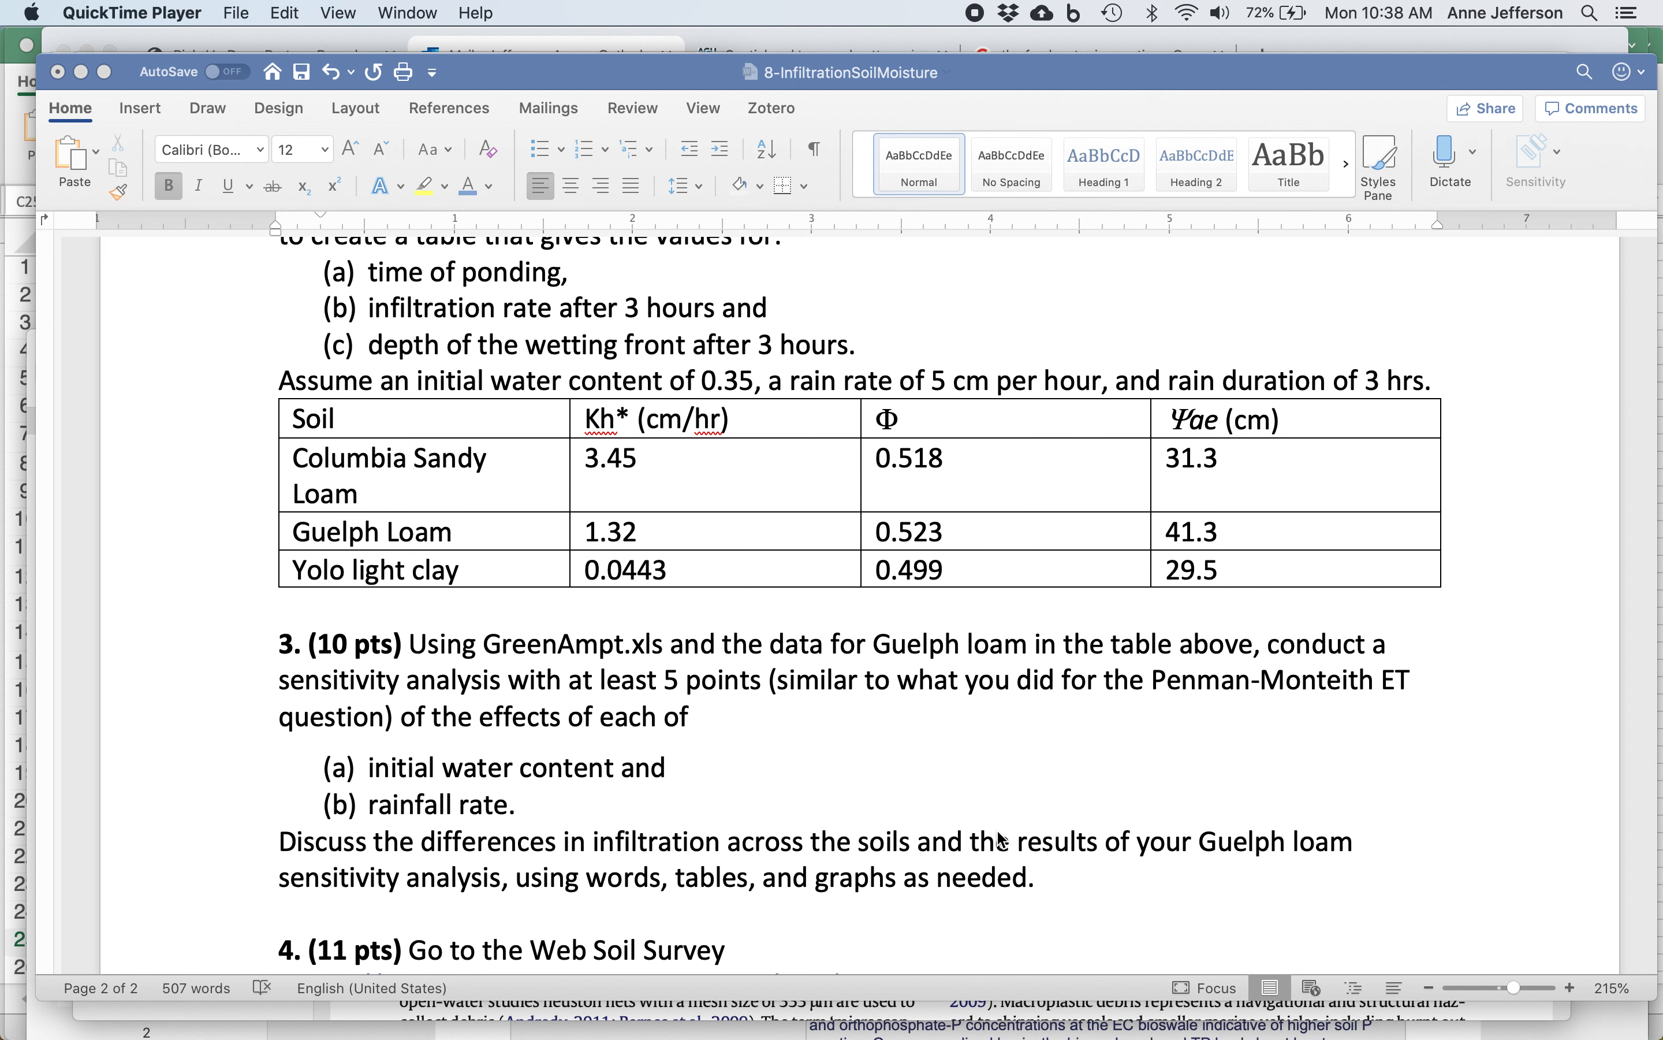
scroll(1001, 837, up, 2)
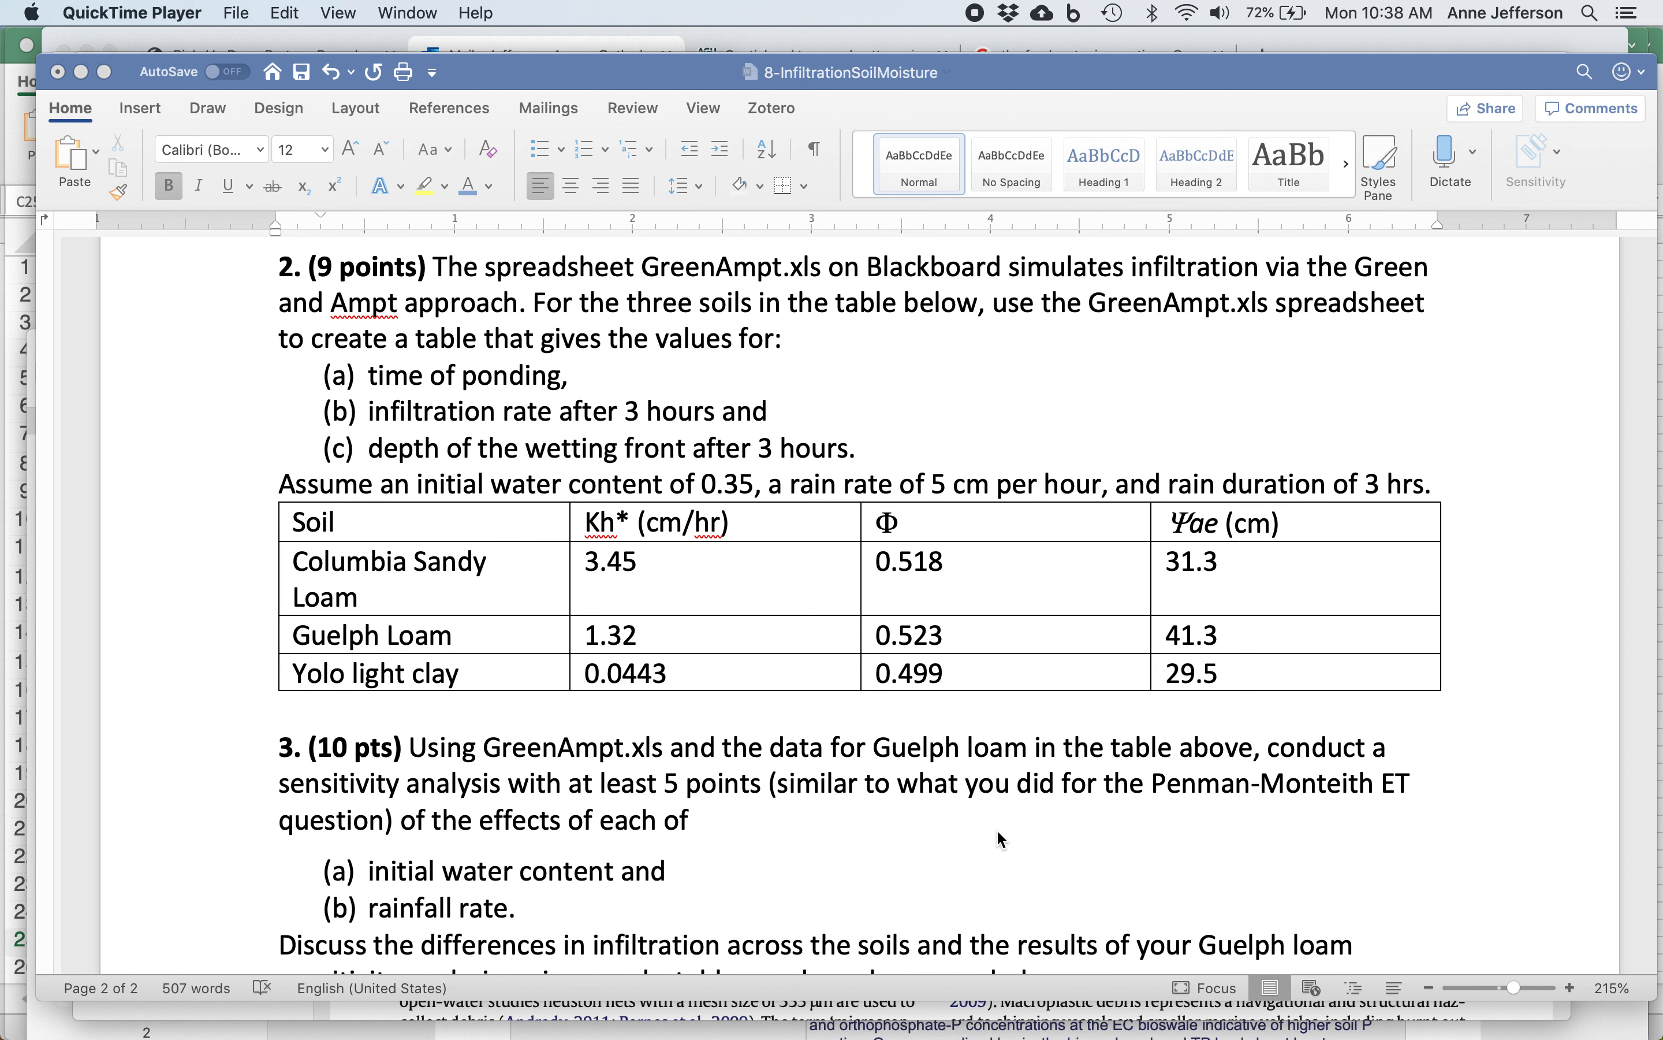
key(super+Tab)
key(super+Tab)
key(super+Tab)
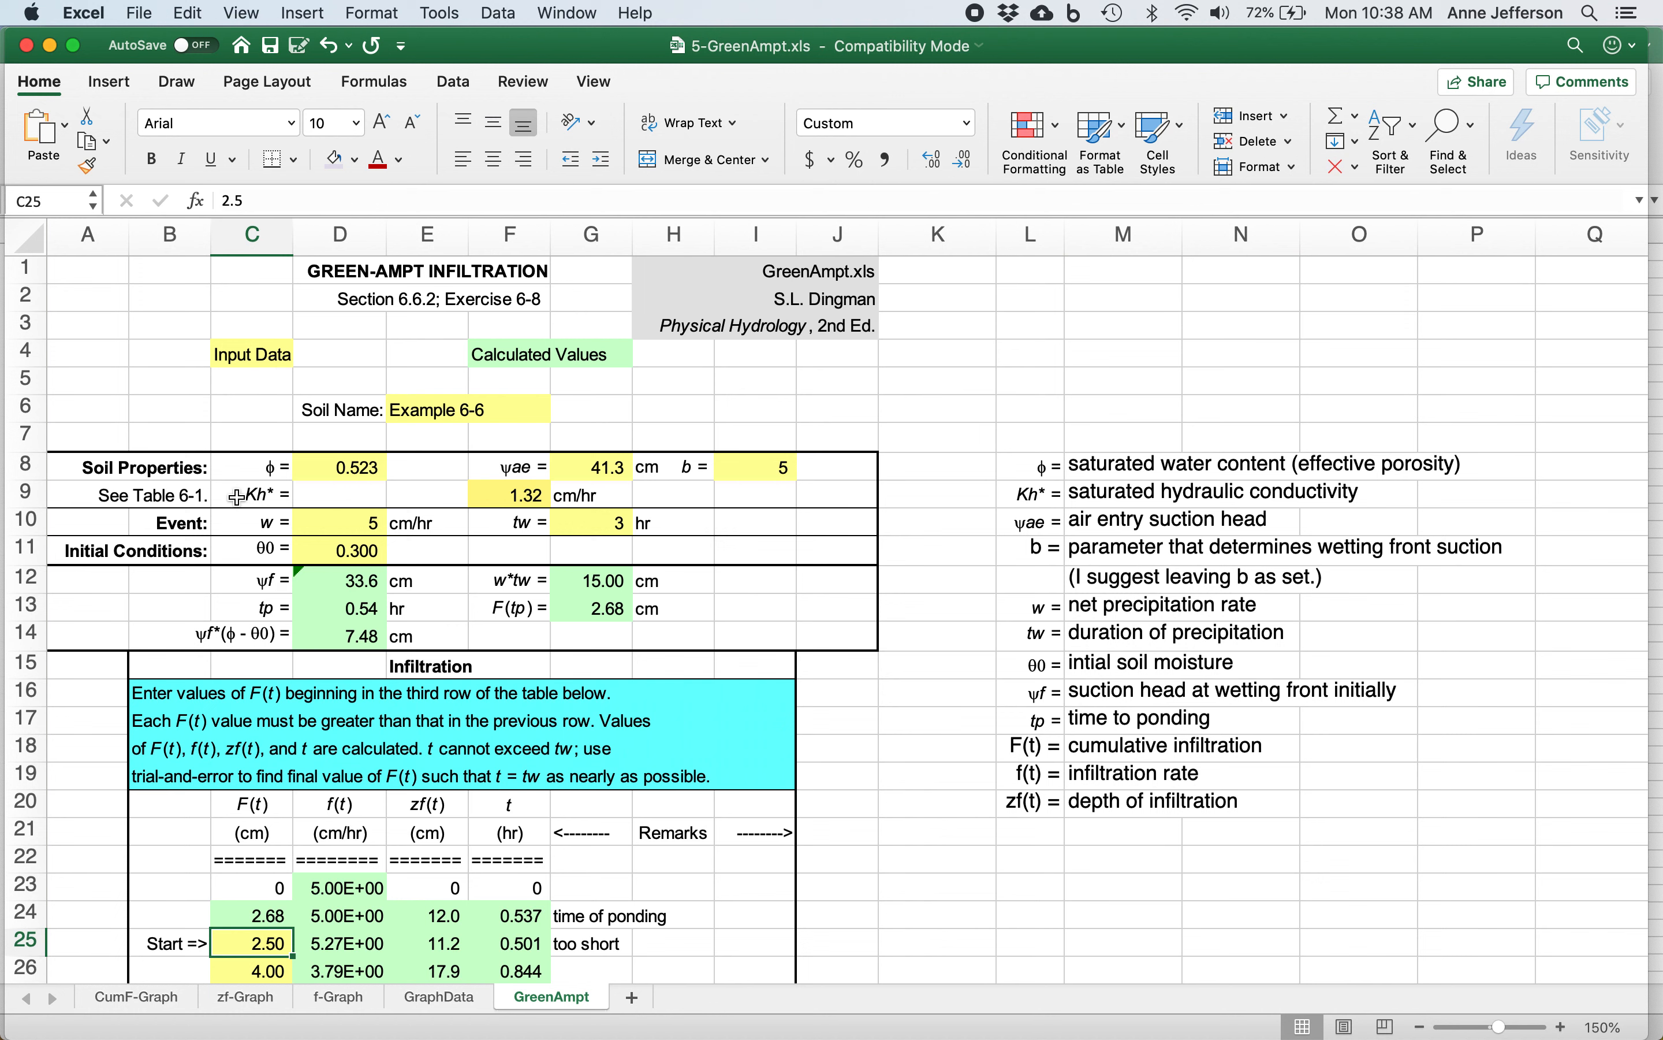
Set the saturated water content φ in the soil properties to 0.45.
click(373, 468)
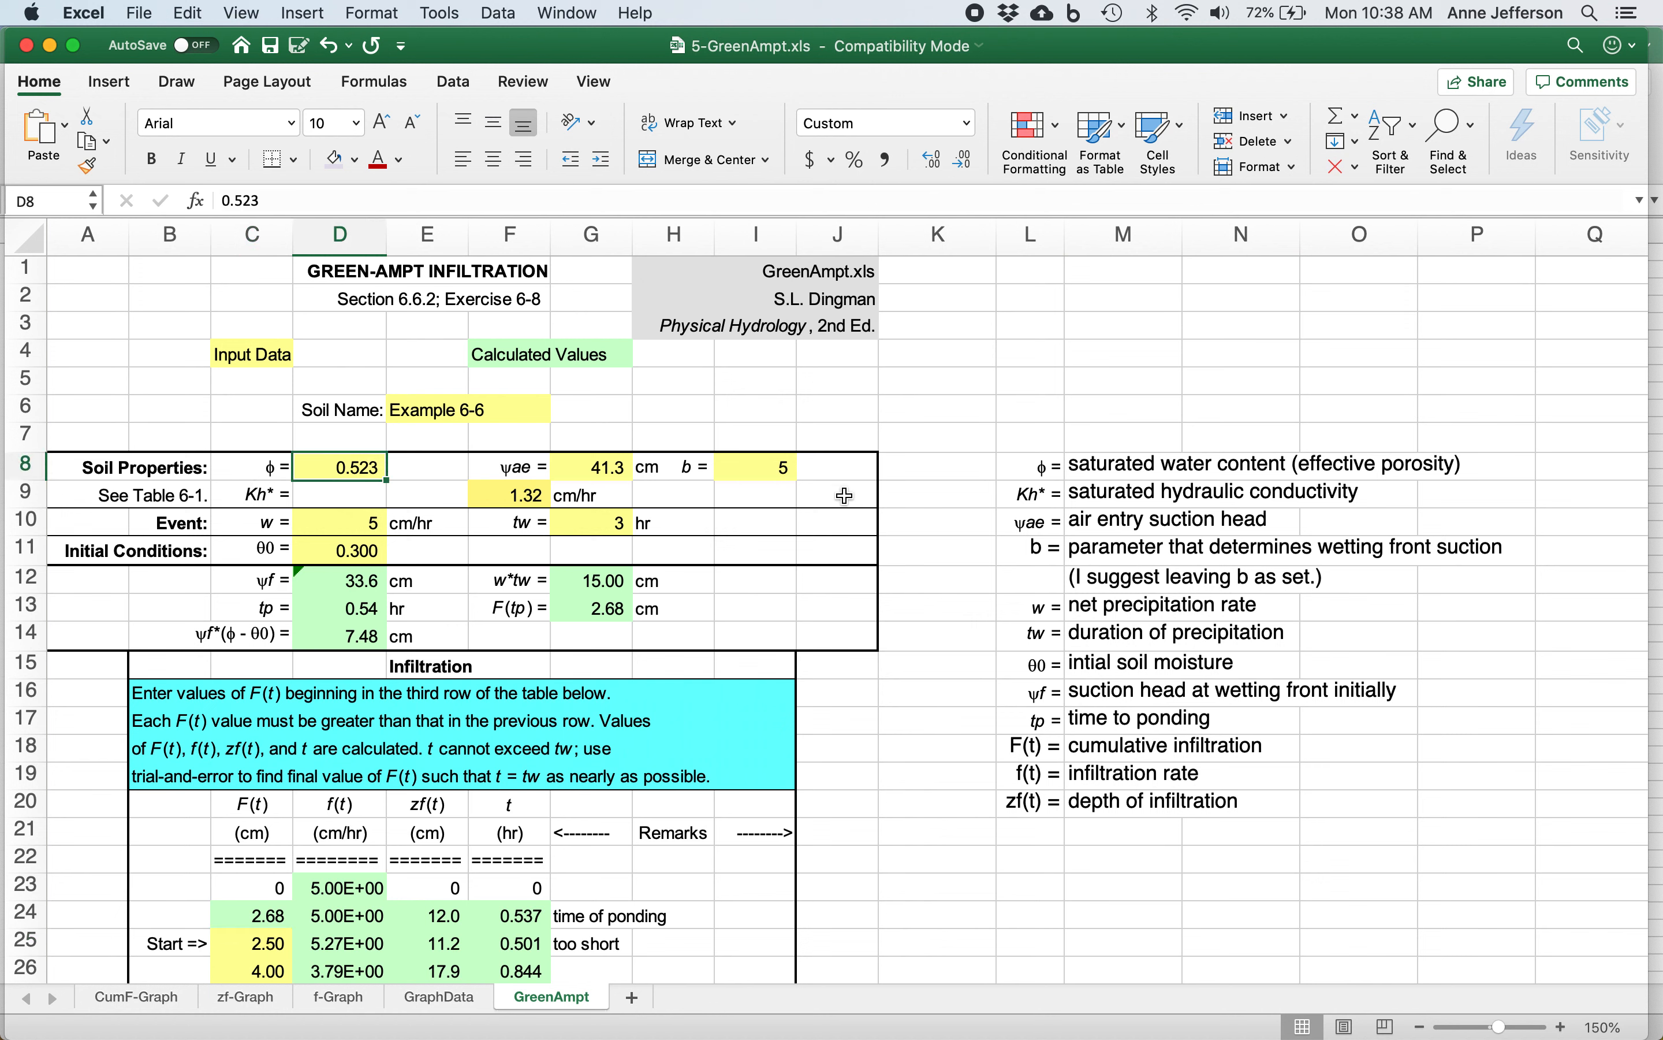
text(.45)
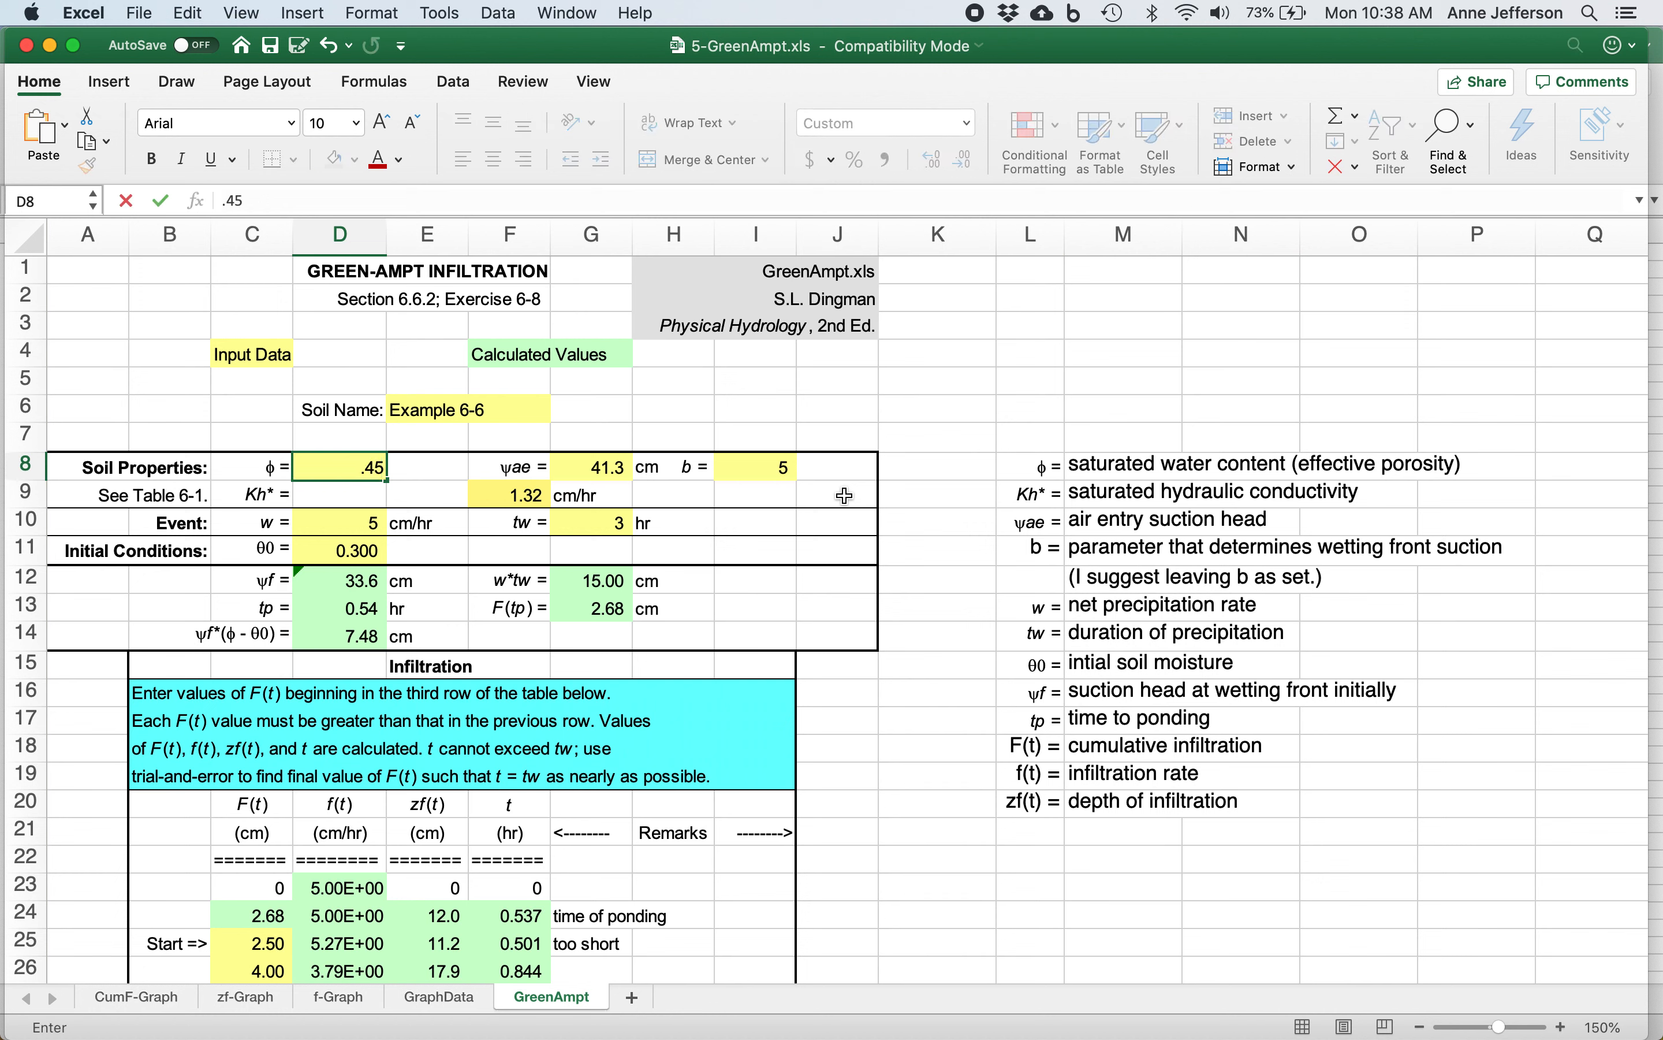
key(Return)
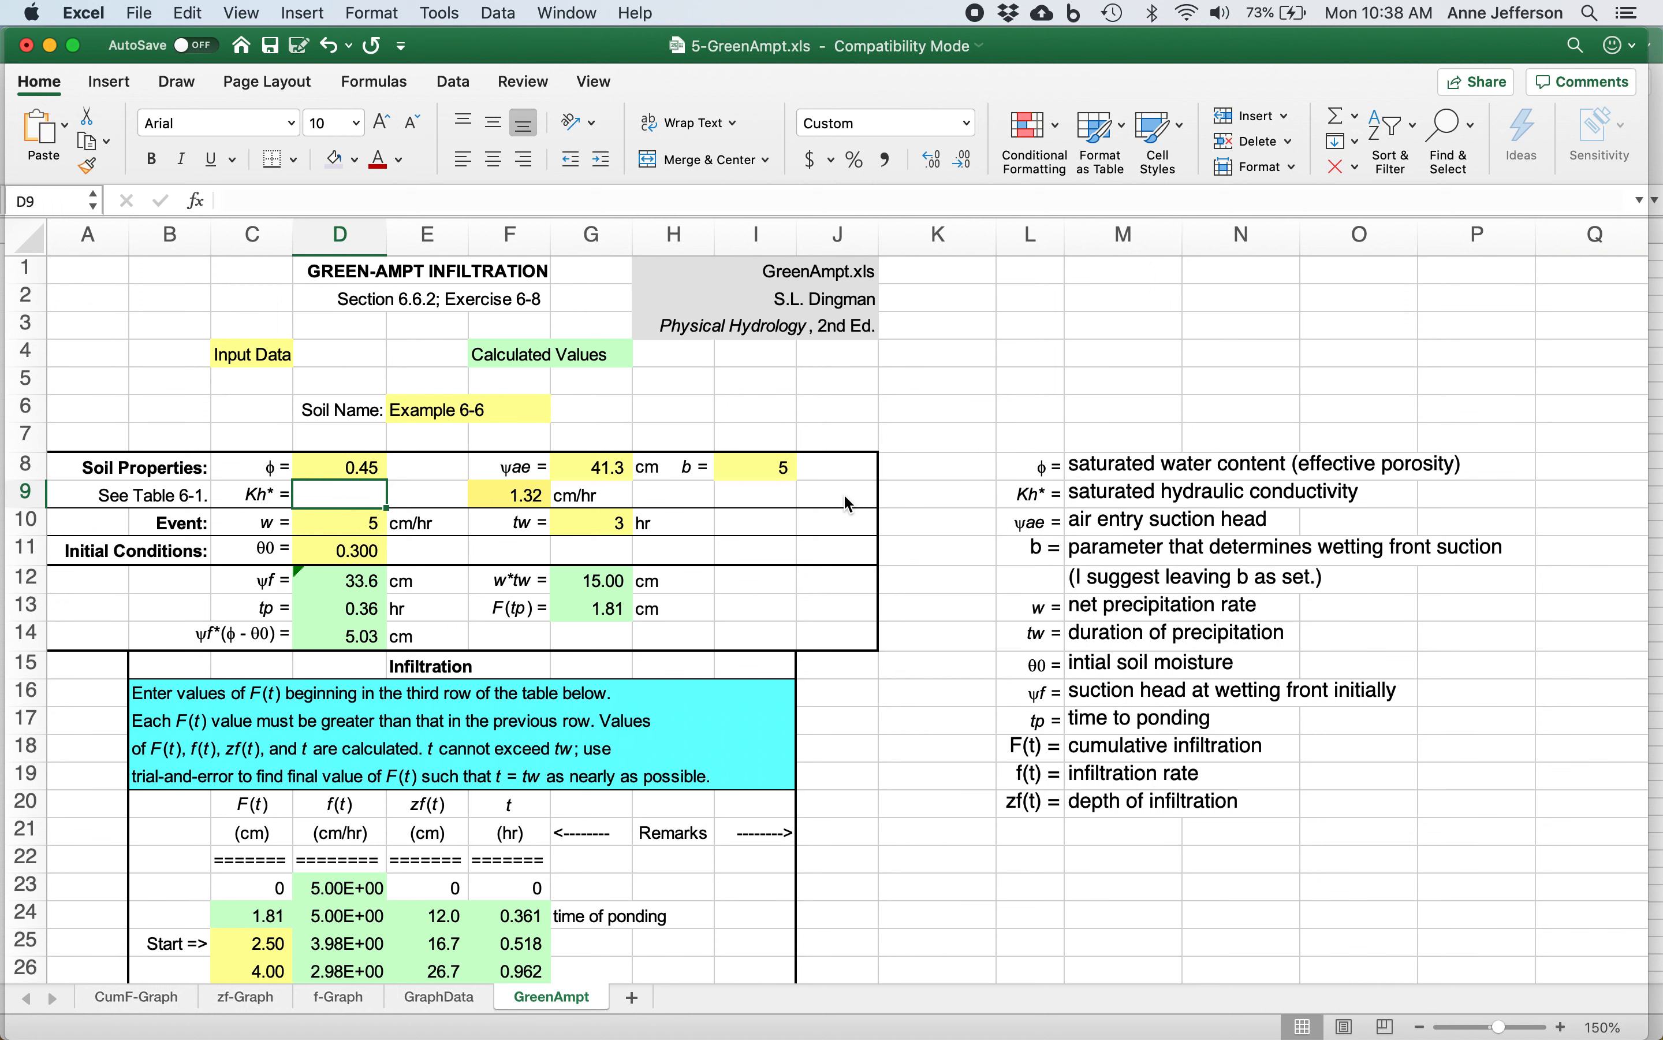
Set the air entry suction head ψae to 35 cm.
key(Up)
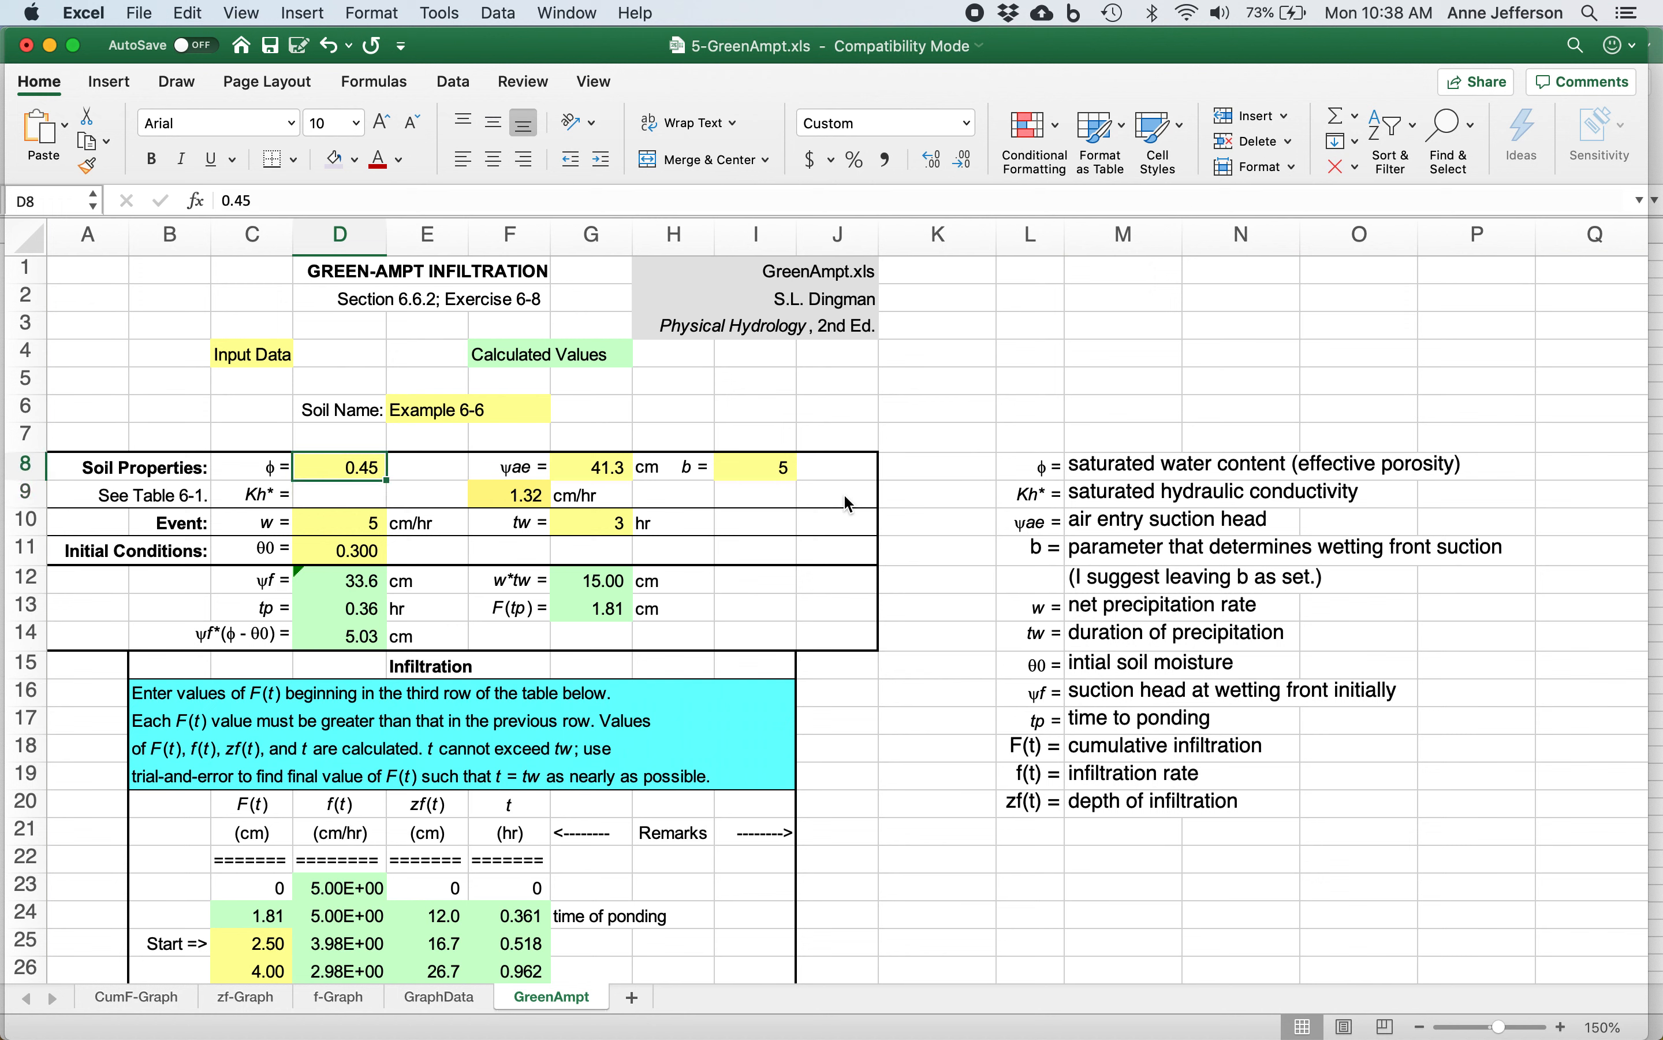
key(Right)
key(Right)
key(Right)
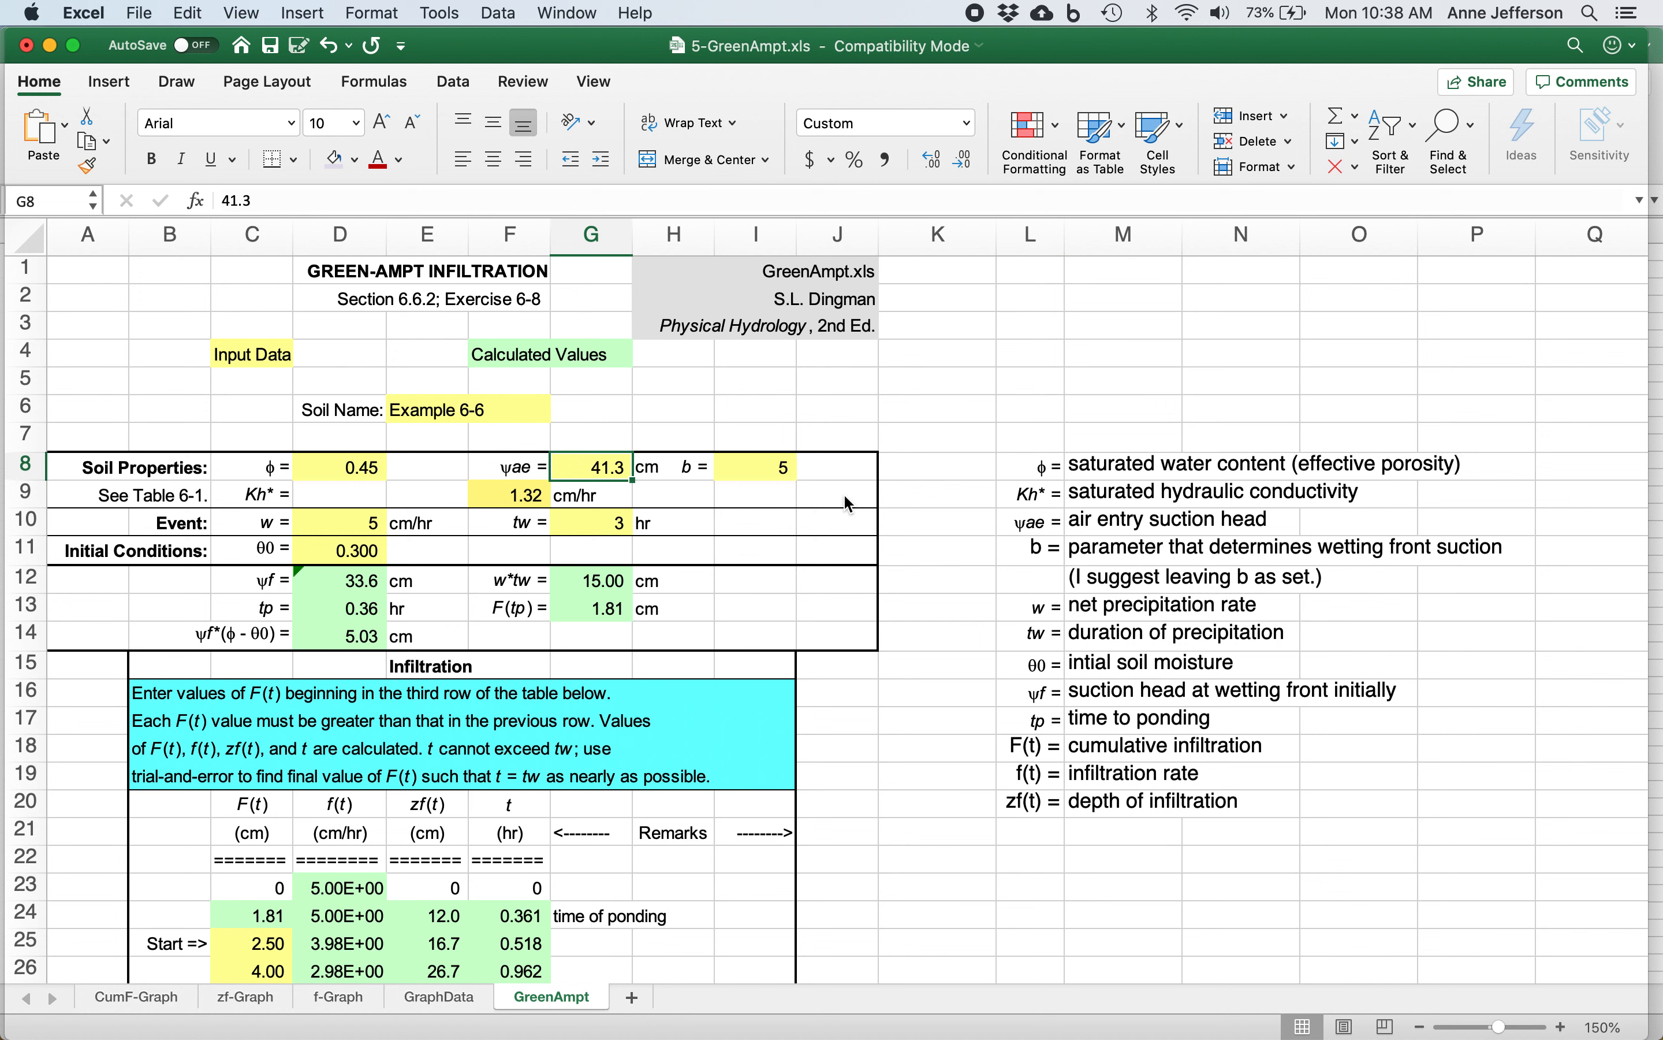
text(35)
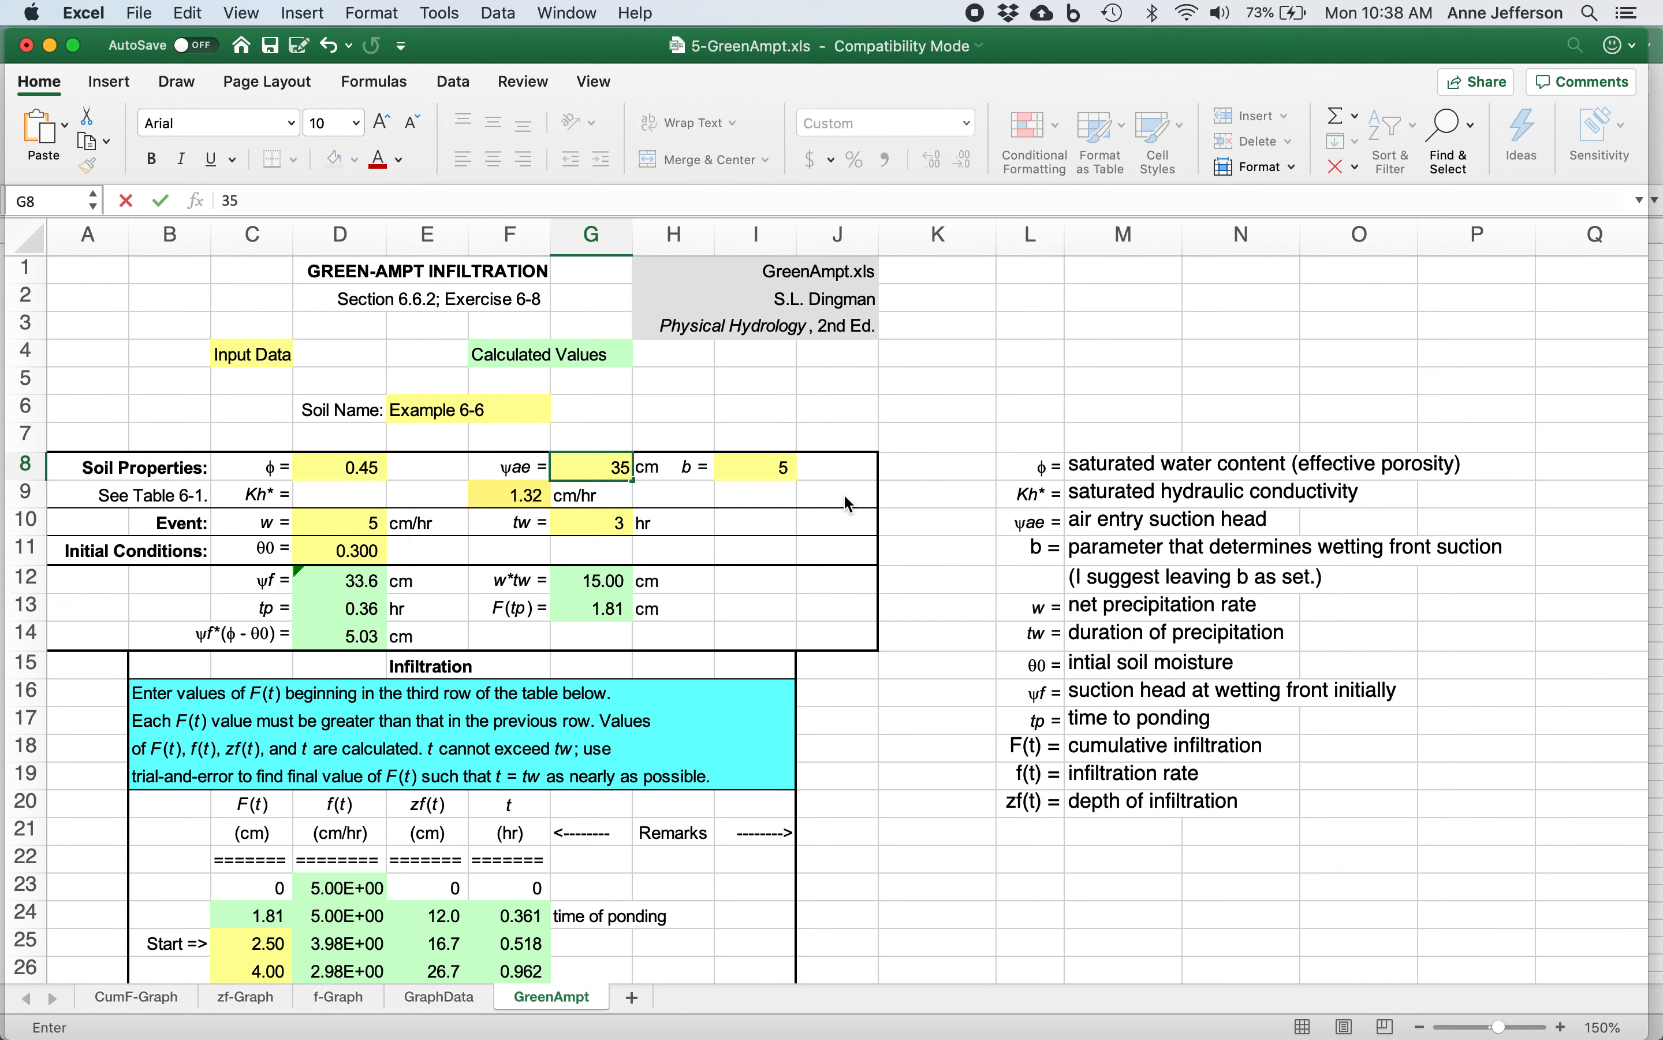
key(Return)
Set the saturated hydraulic conductivity Kh* to 0.36 cm/hr.
key(Left)
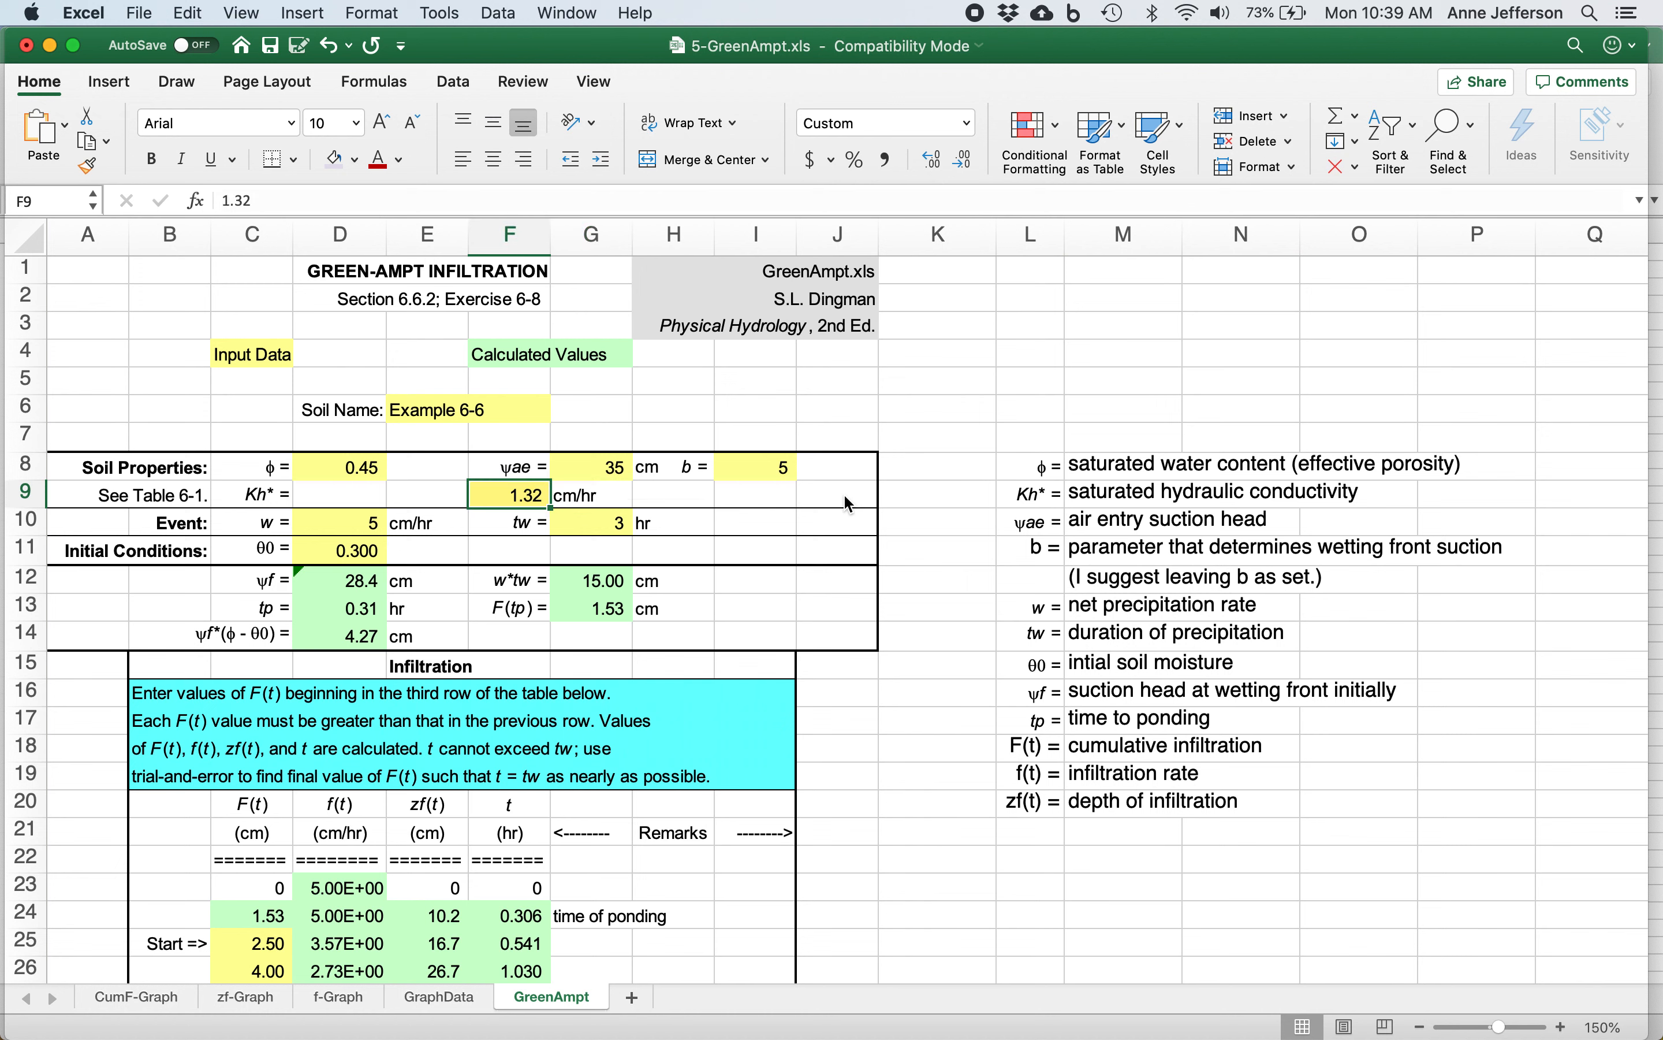
text(0.36)
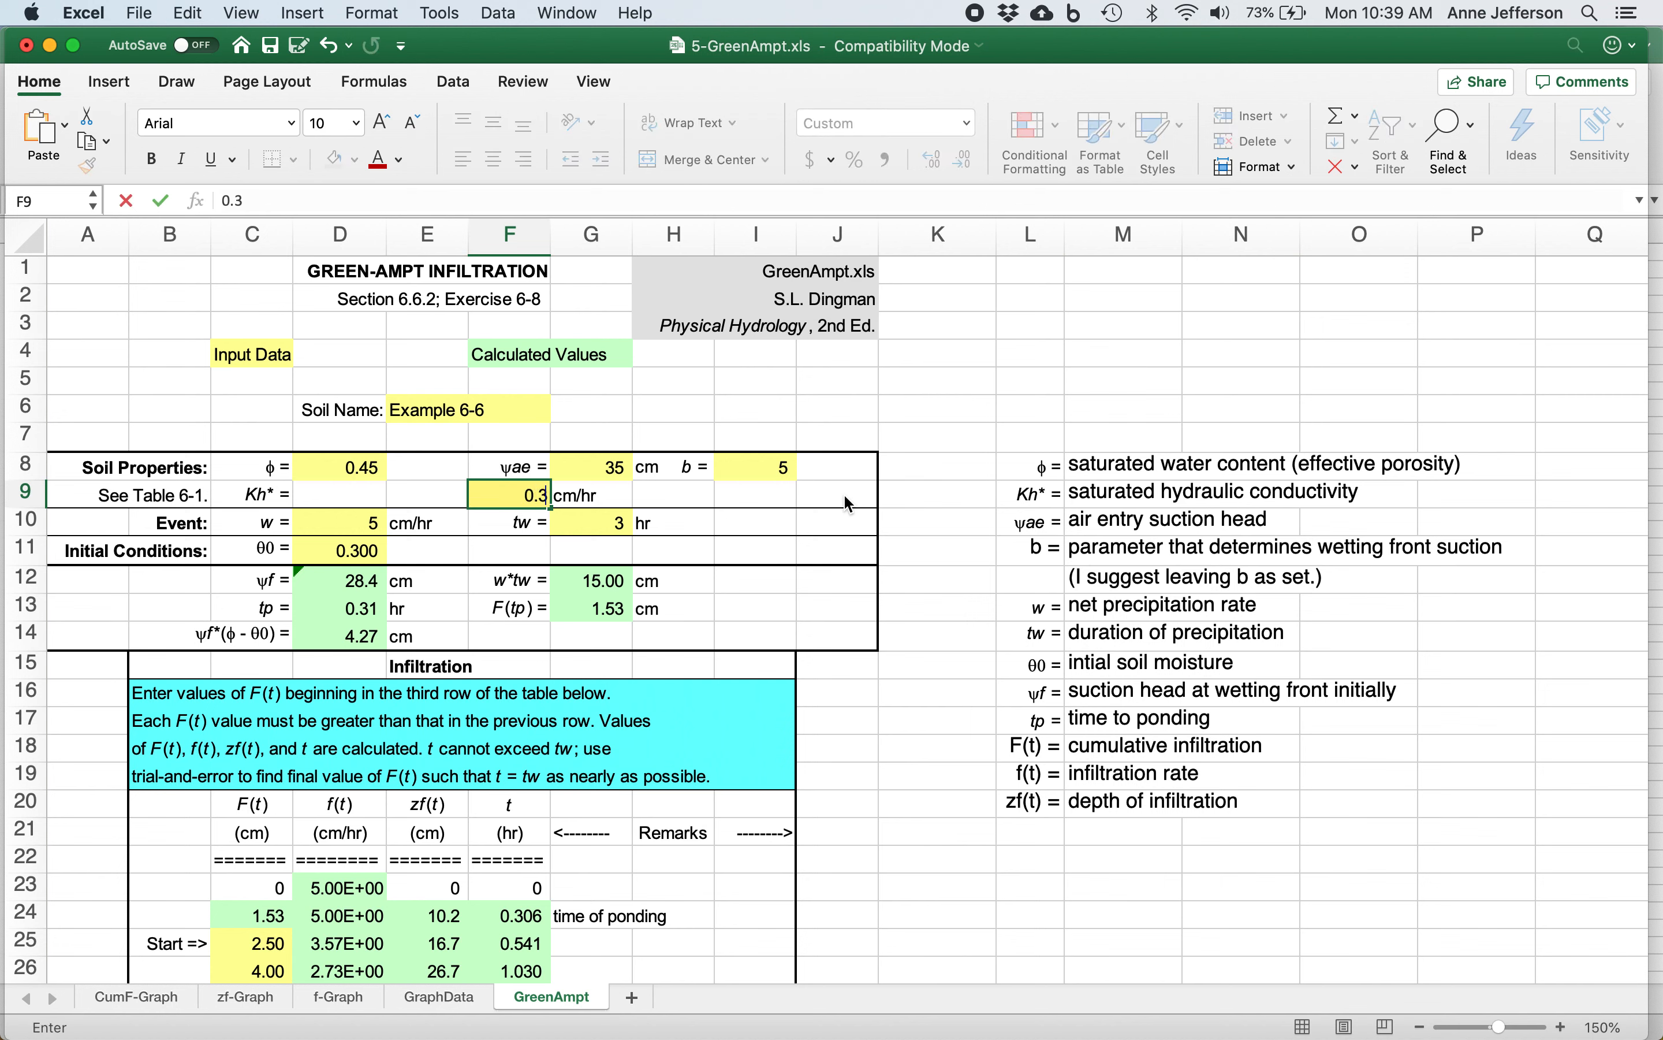
key(Return)
Set the event's net precipitation rate w to 2.54 cm/hr.
key(Left)
key(Left)
key(Left)
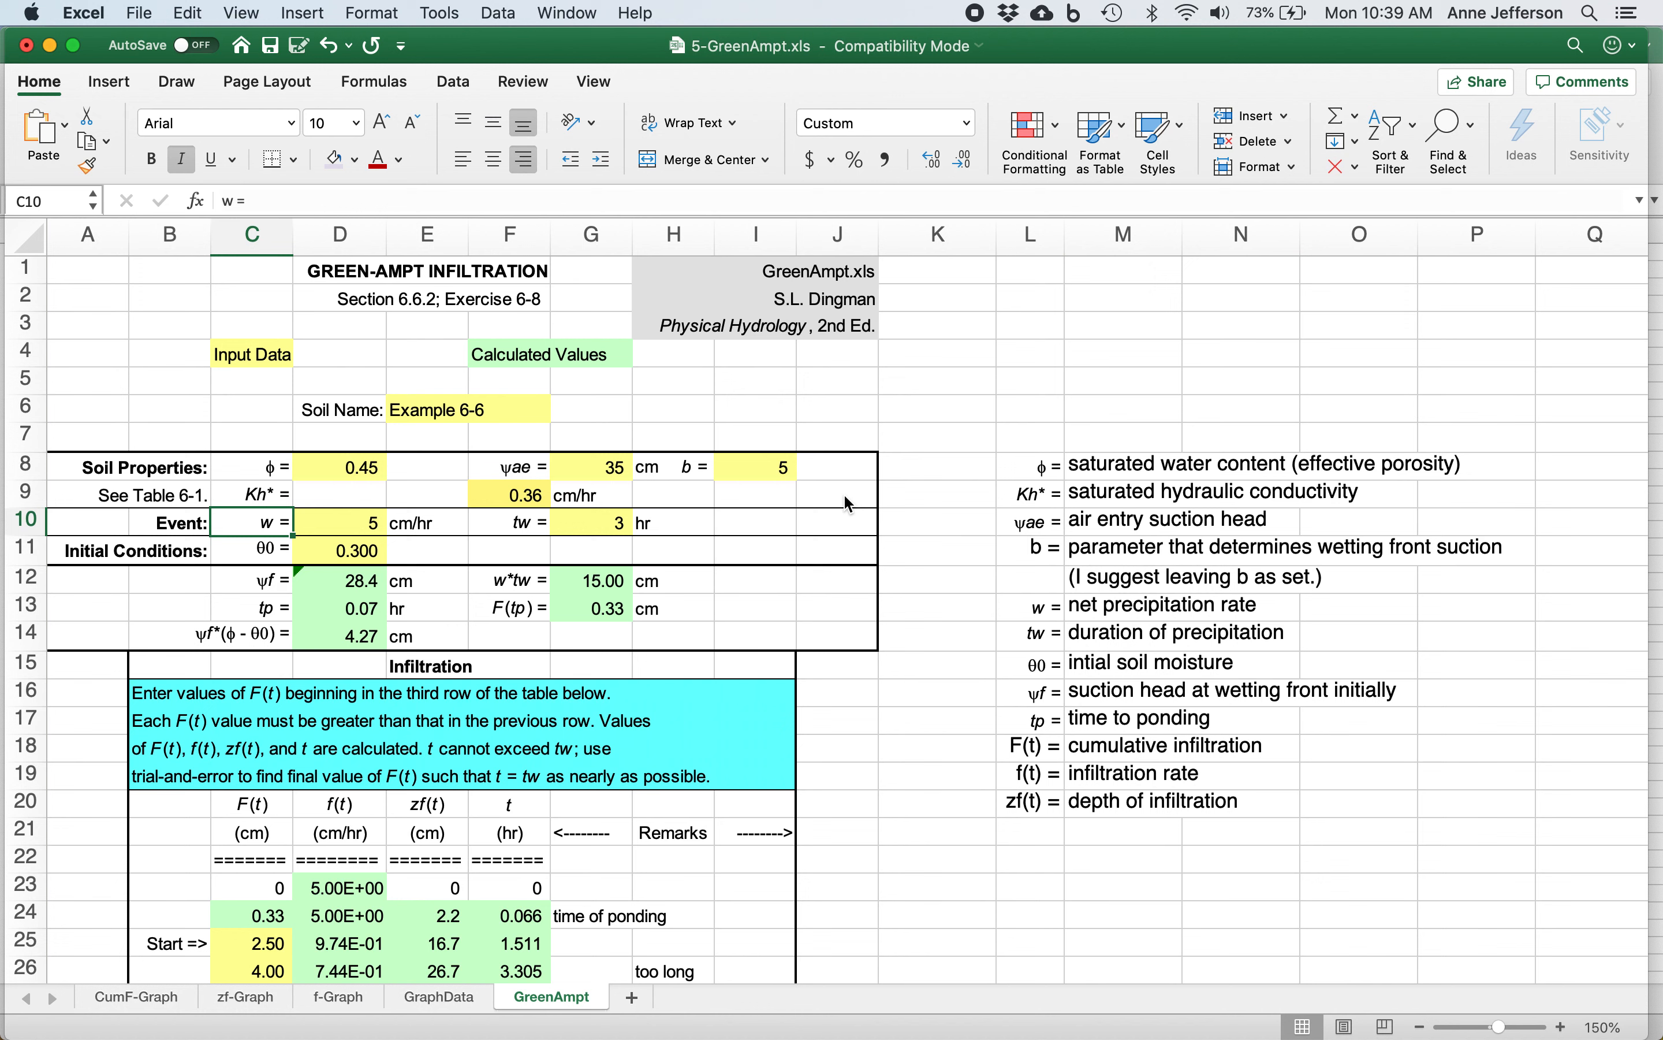
key(Right)
text(2.54)
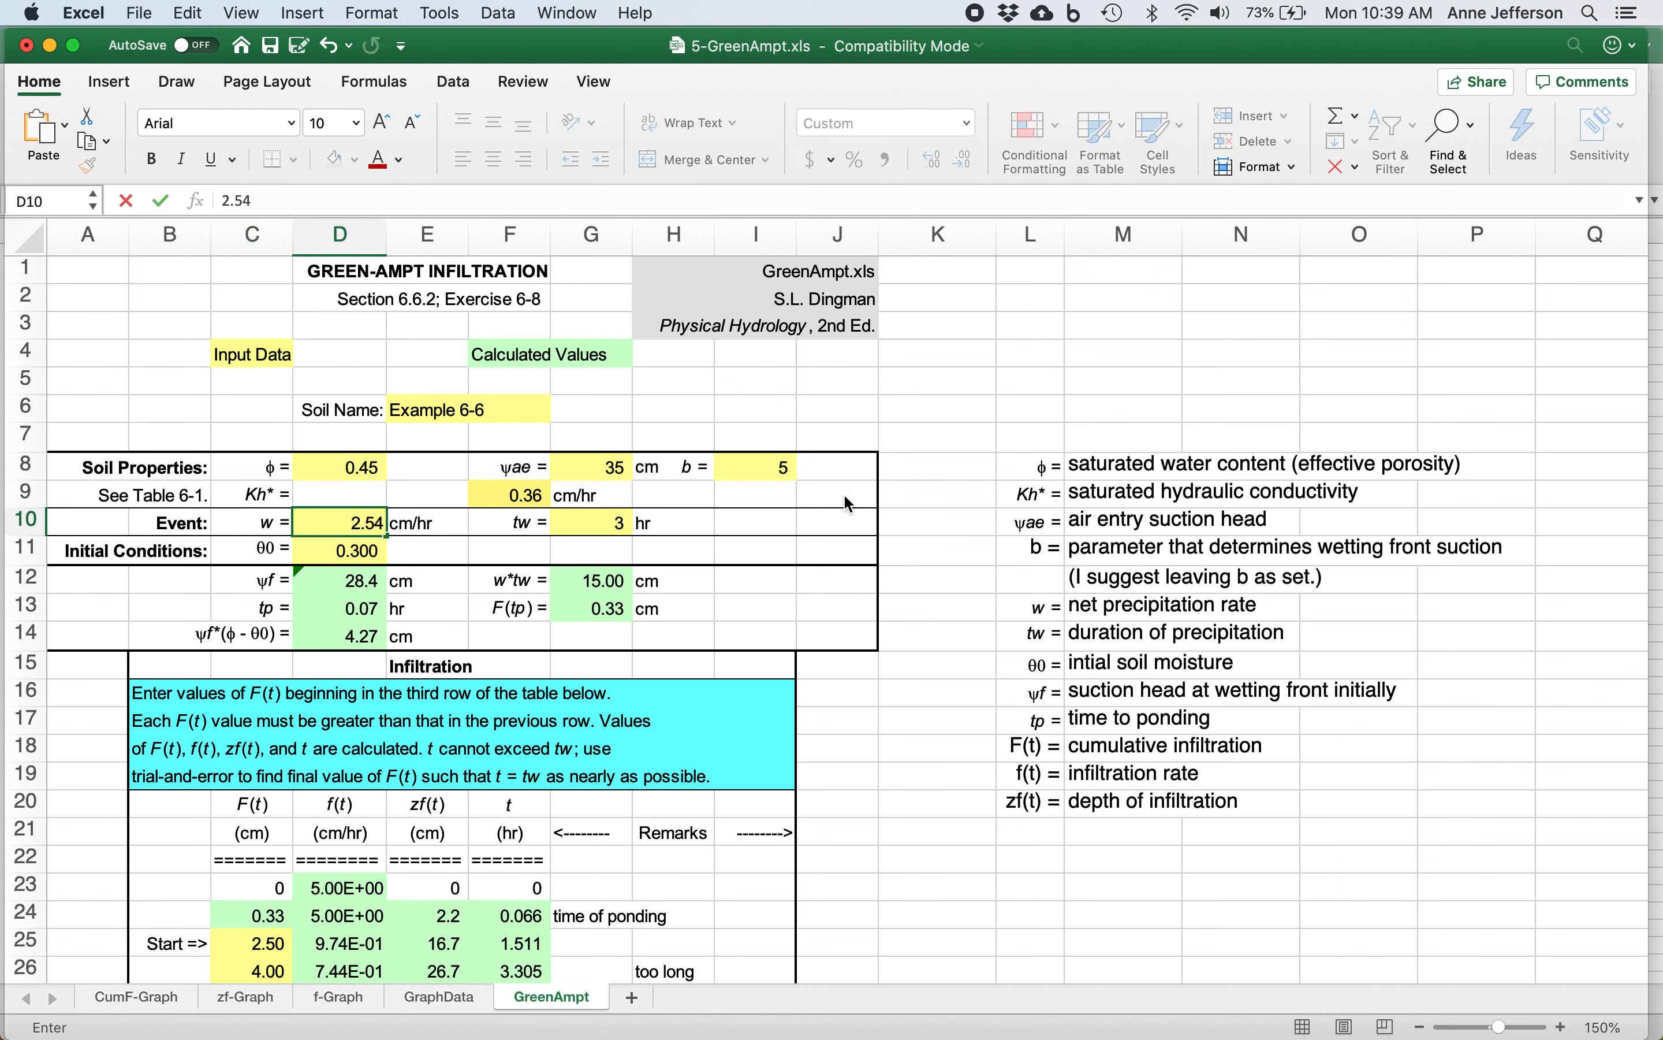
key(Return)
Set the event's precipitation duration tw to 4 hours.
key(Up)
key(Right)
key(Right)
key(Right)
text(4)
key(Return)
Examine the initial soil moisture θ0 and the time, wetting depth and infiltration rate in the table's time-of-ponding row.
key(Left)
key(Left)
key(Left)
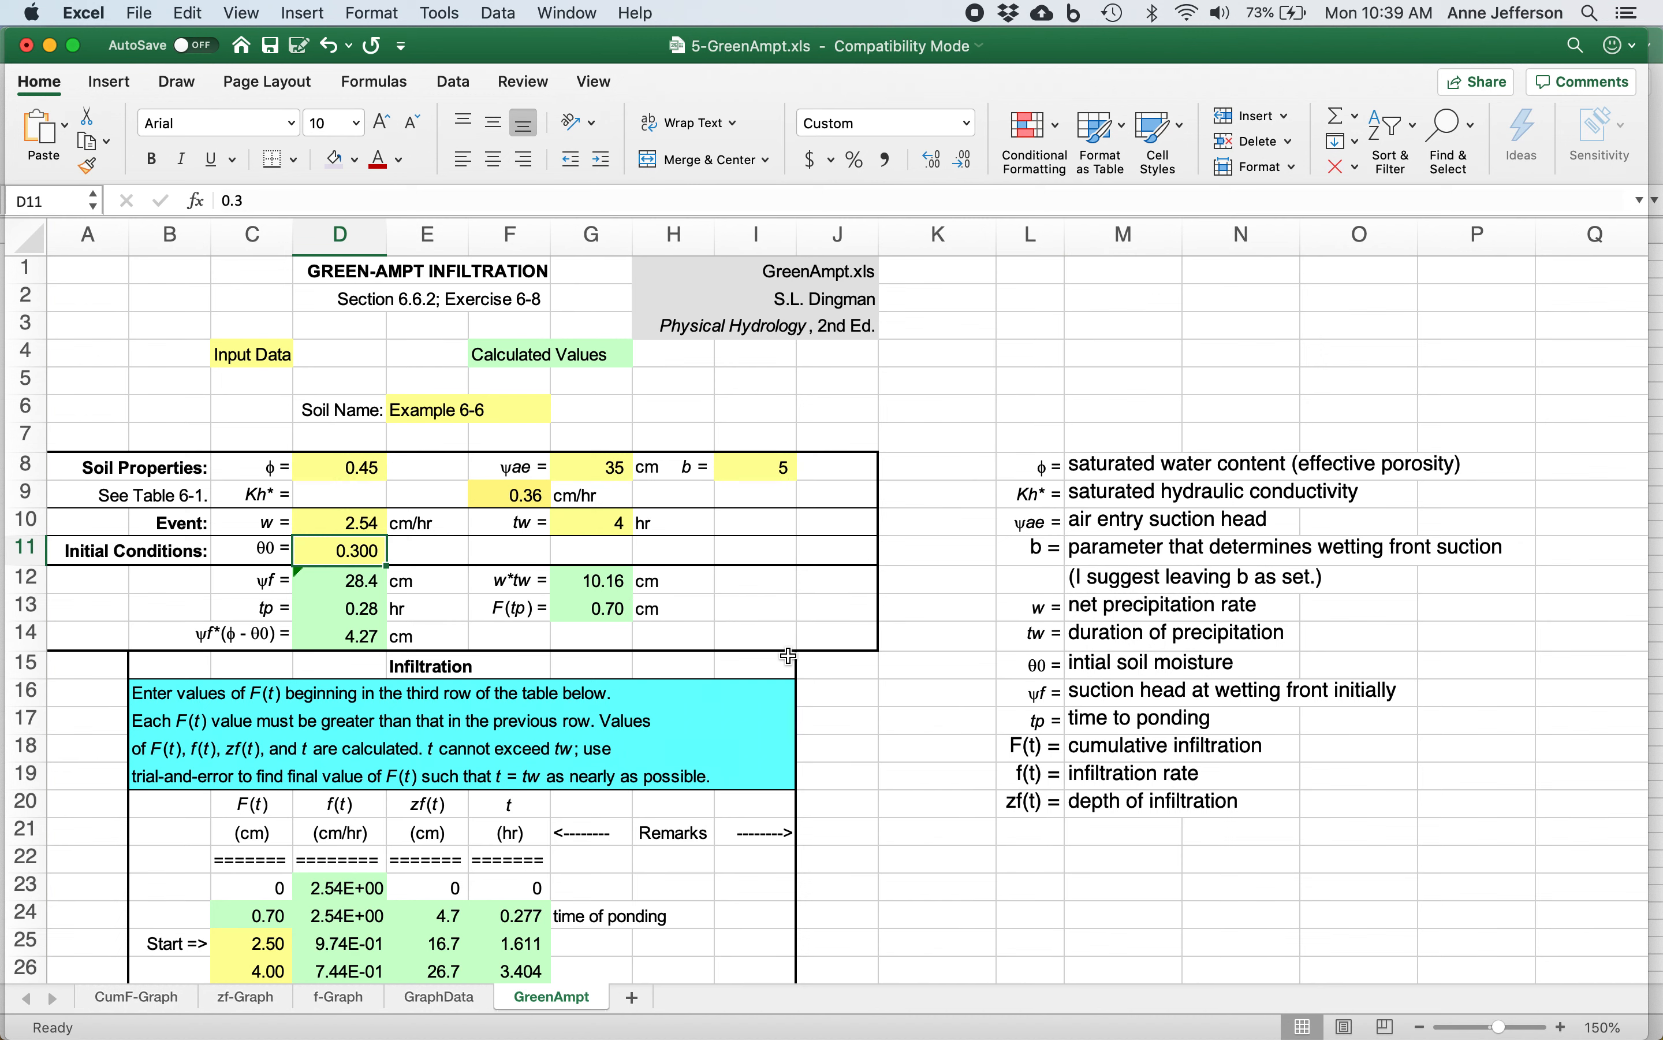
scroll(704, 877, down, 5)
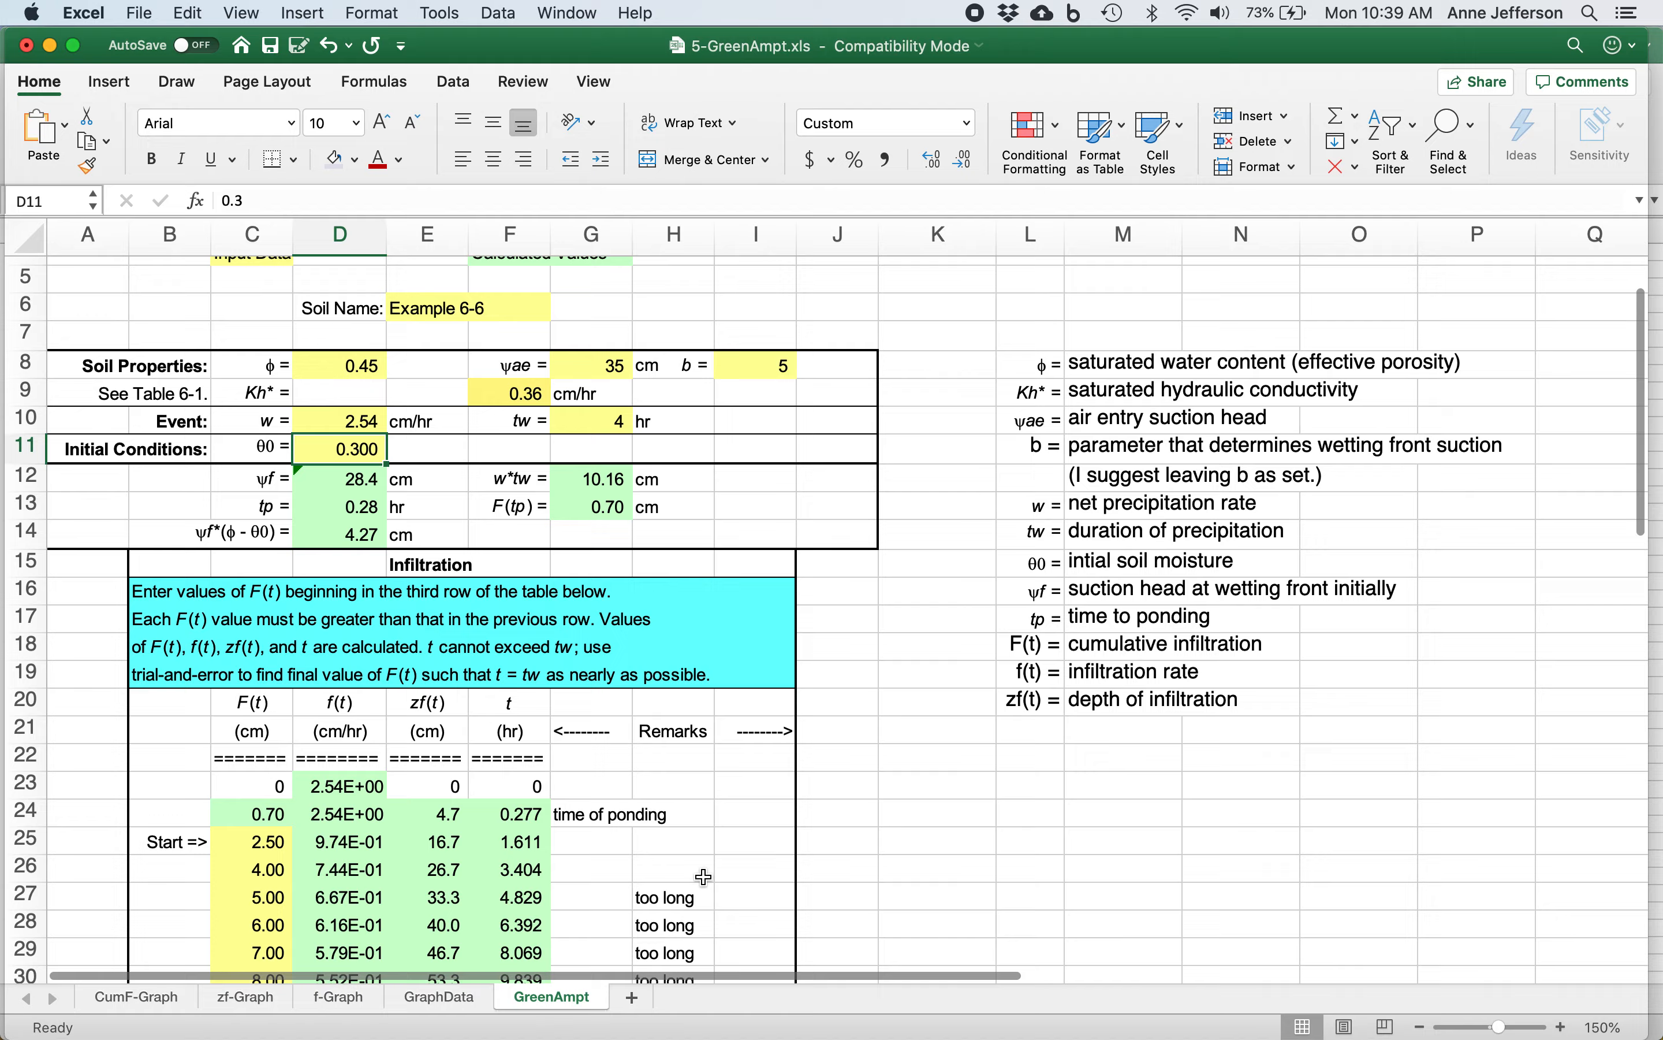
scroll(704, 877, down, 1)
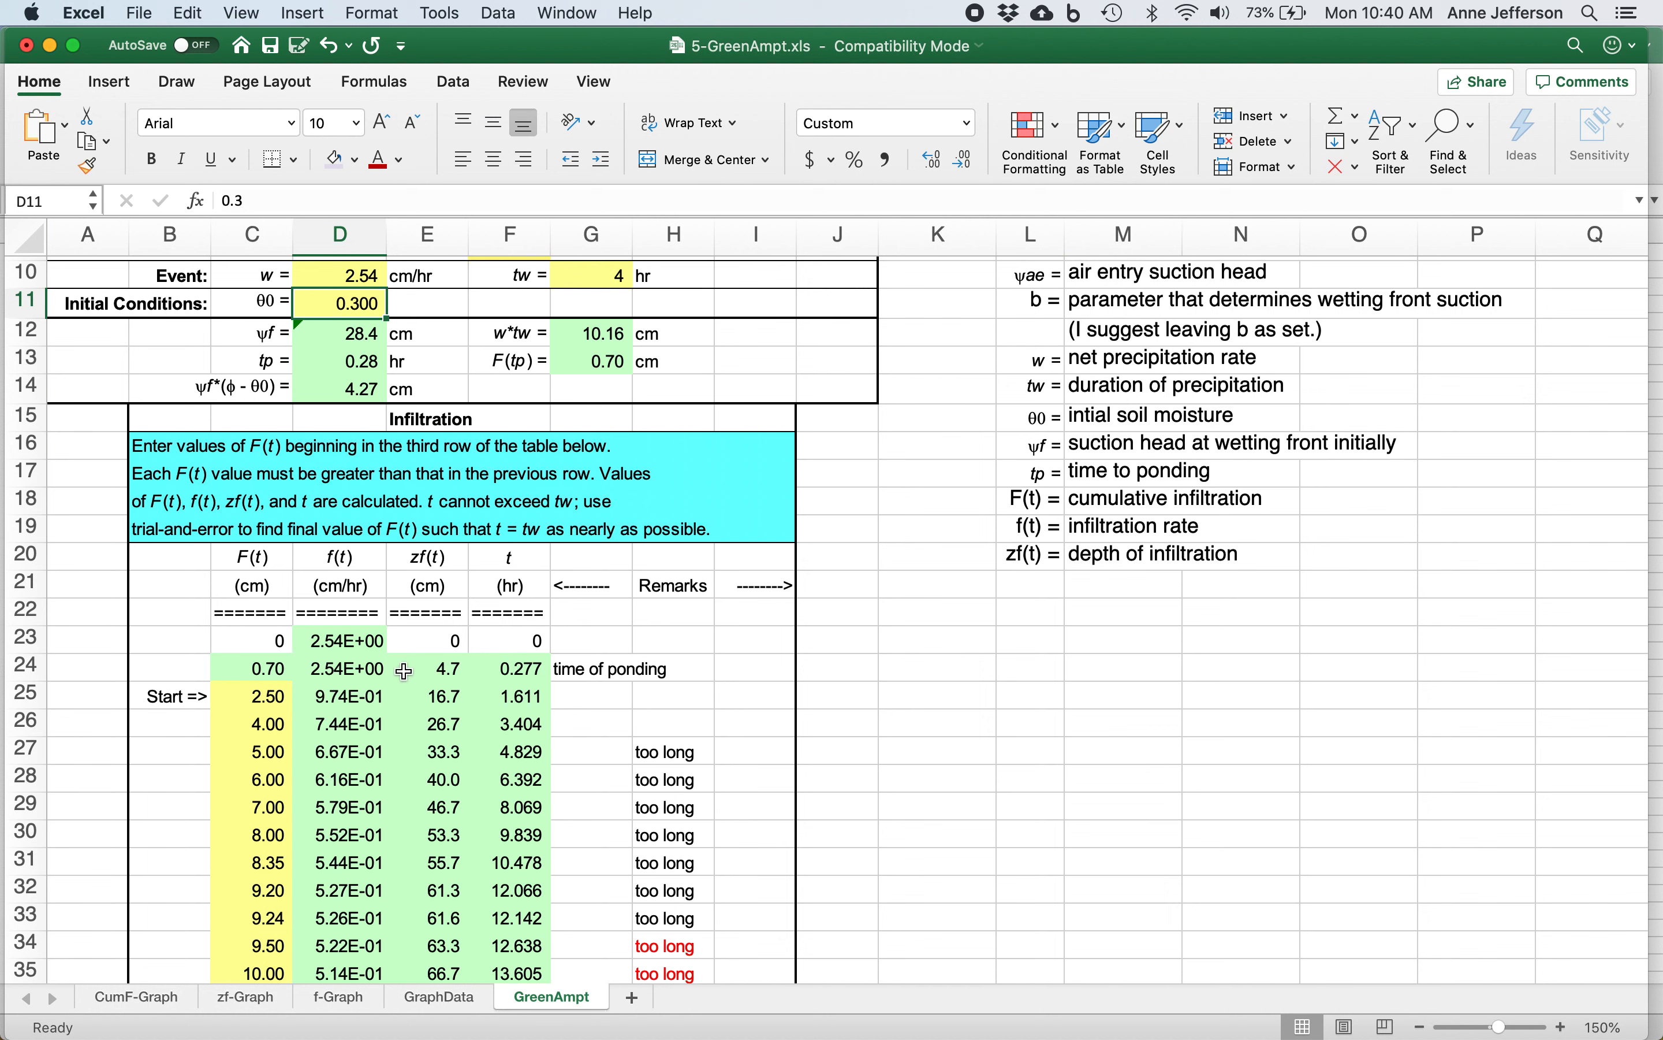
click(603, 671)
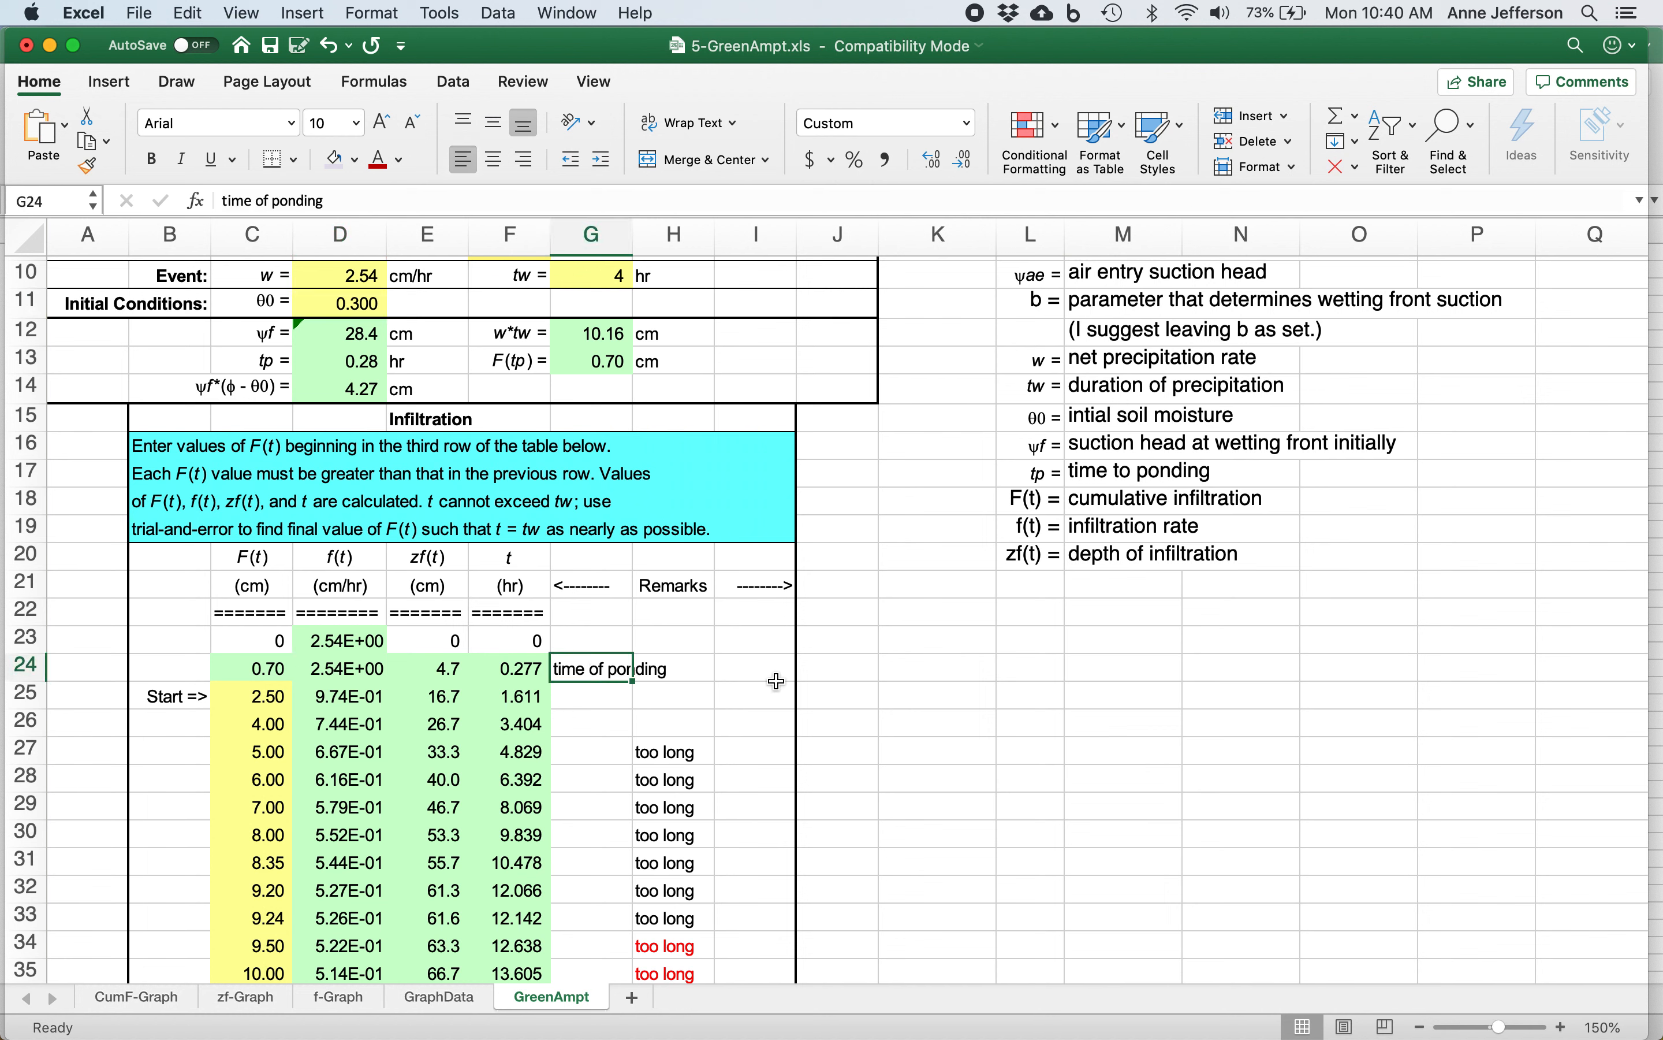
key(Left)
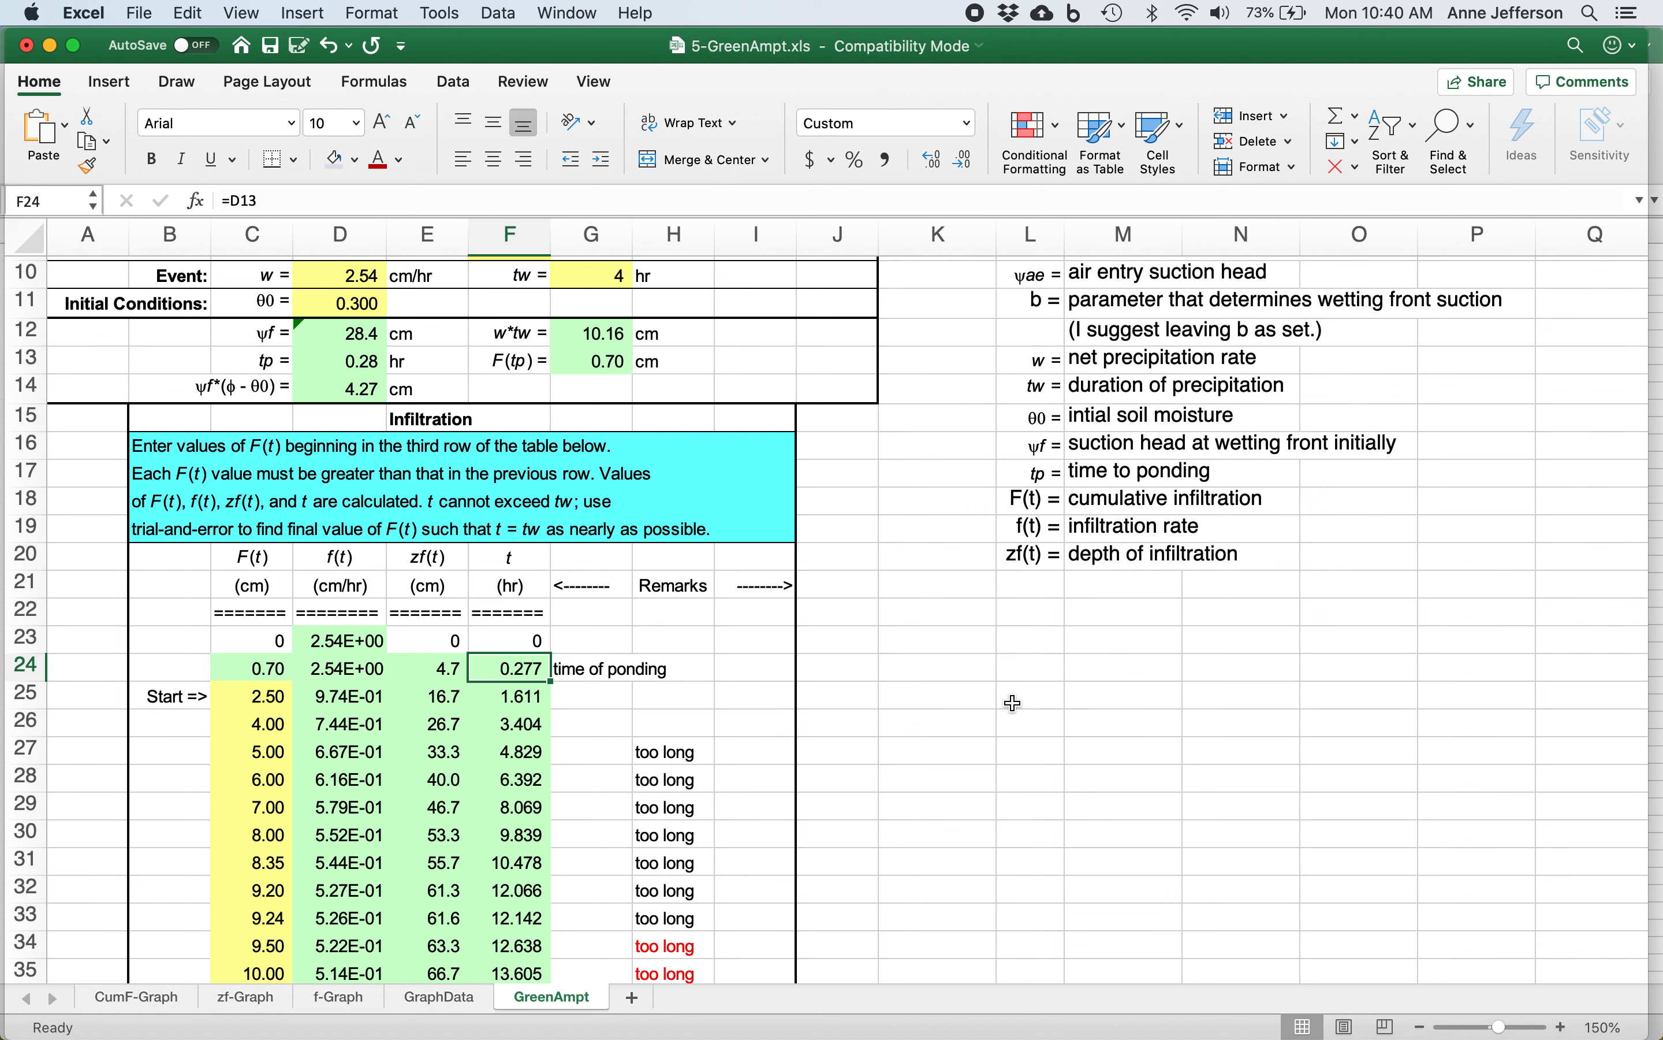
key(Left)
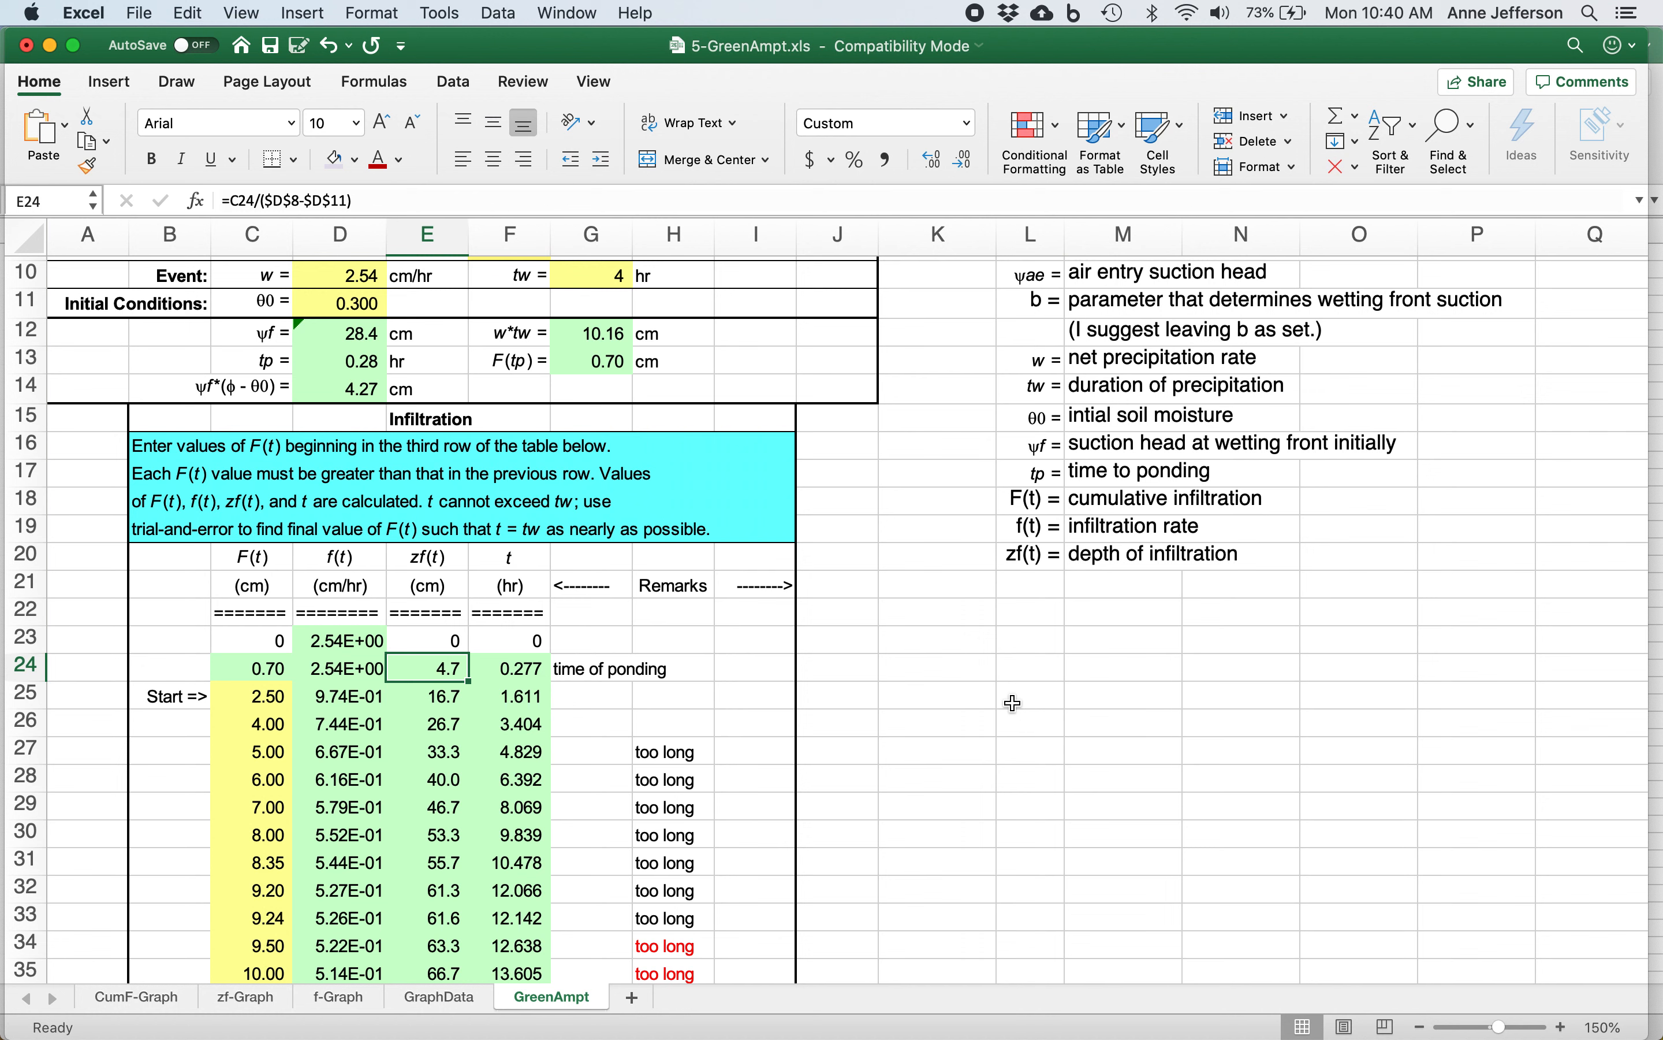
key(Left)
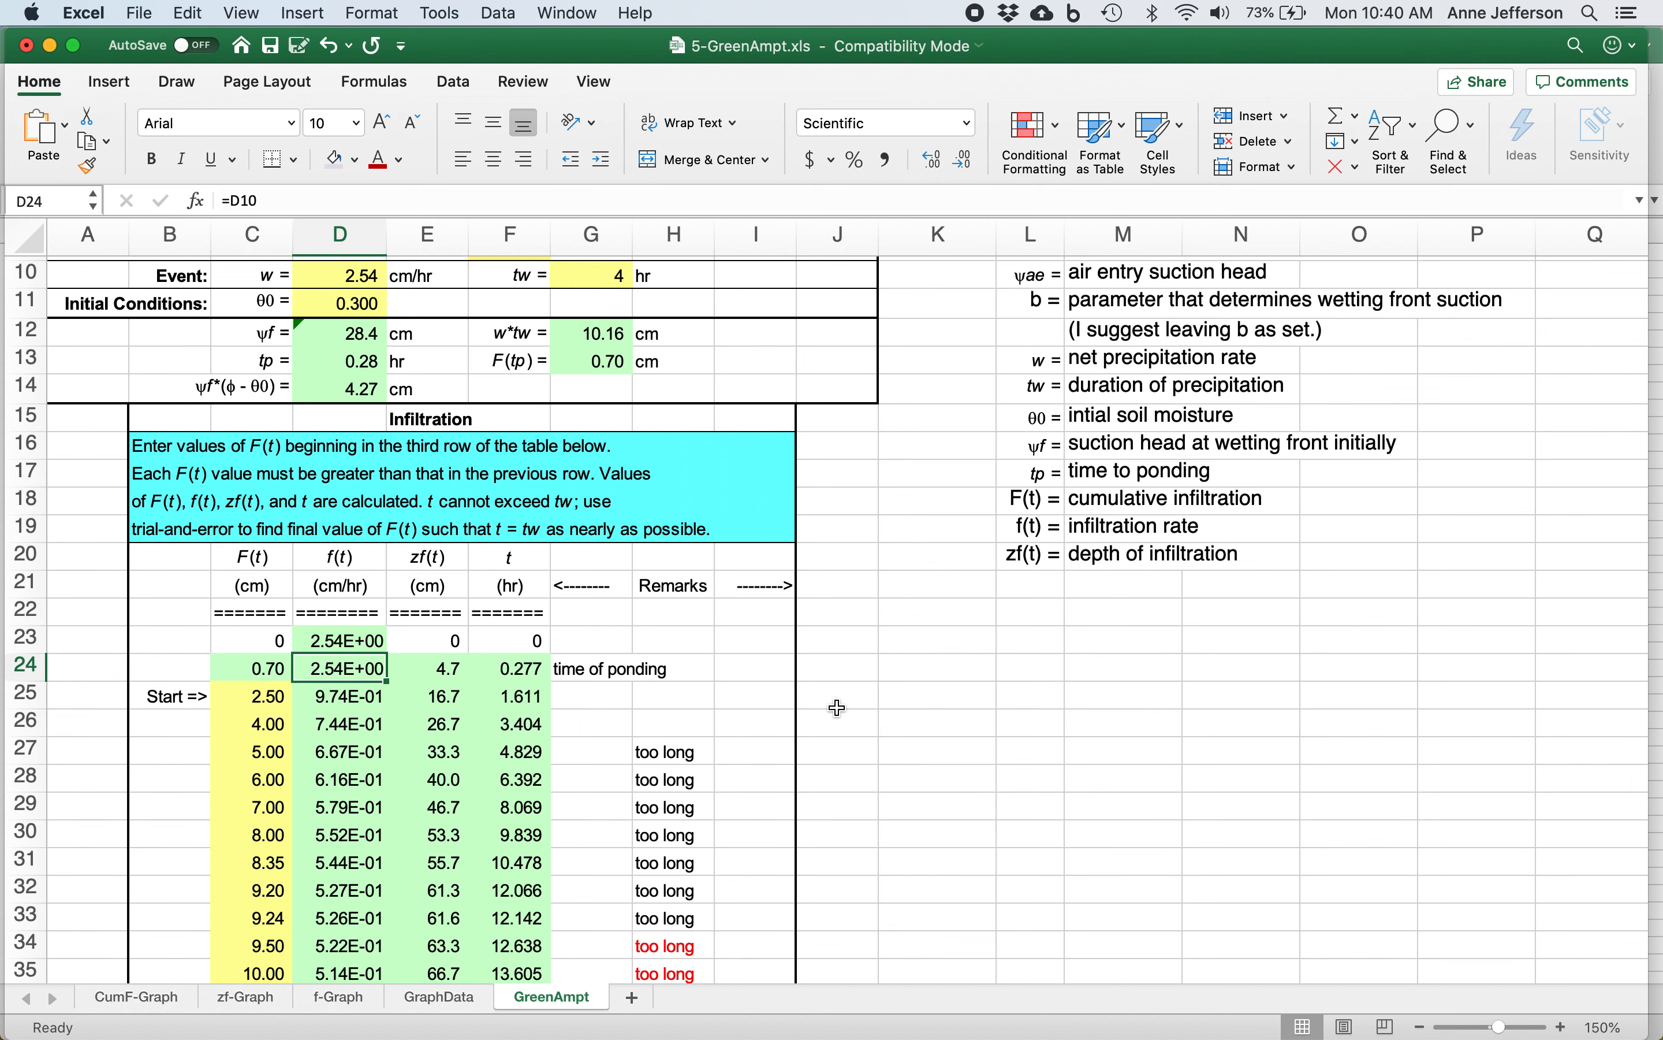
Check the hydraulic conductivity Kh* input against the time of ponding in the infiltration table.
scroll(838, 709, up, 4)
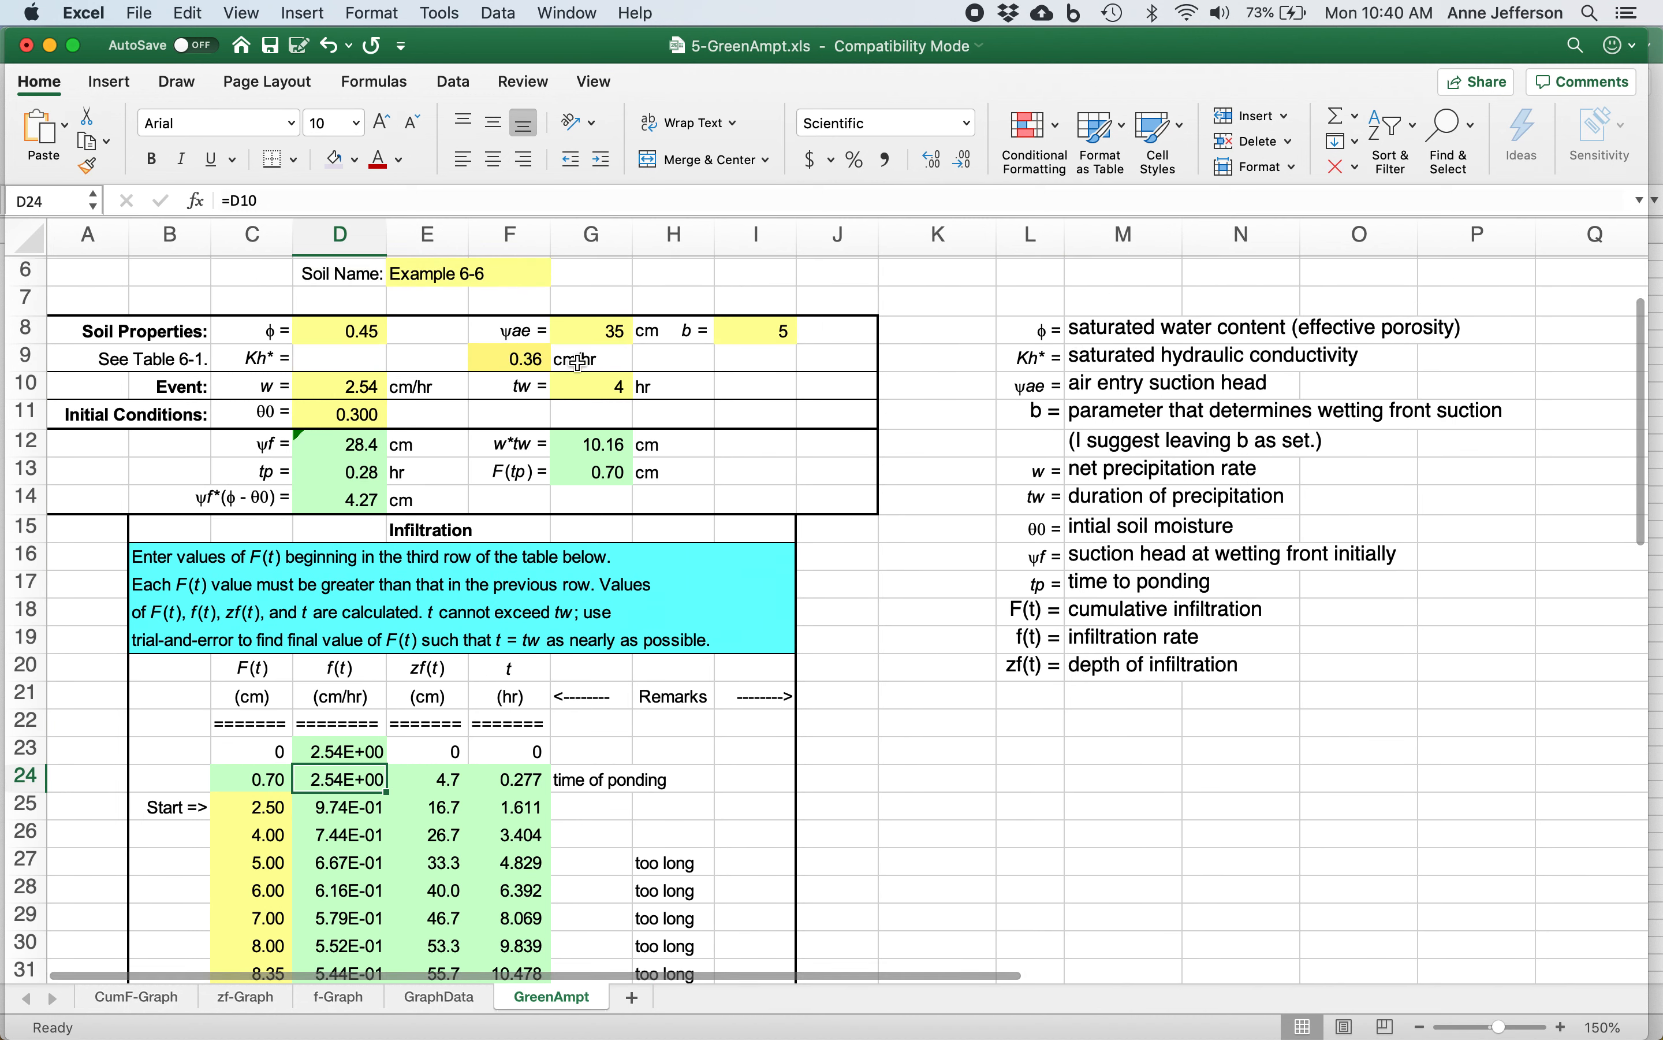
click(522, 362)
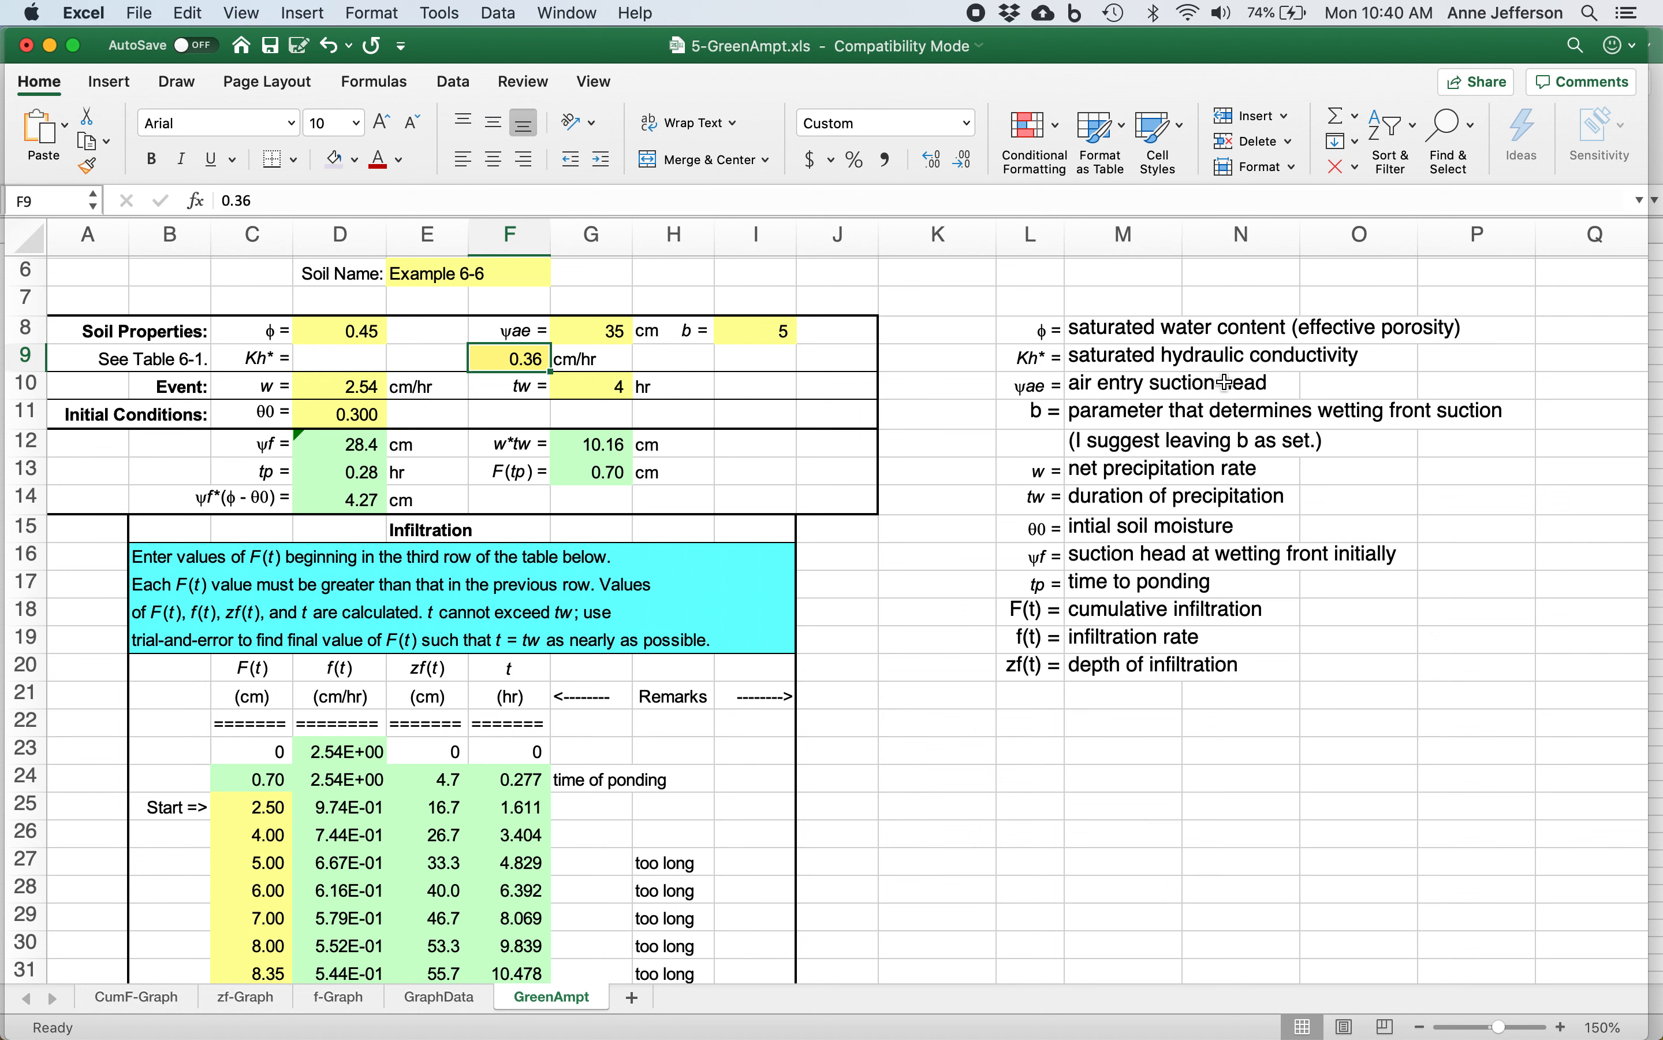
key(Down)
key(Down)
key(Down)
key(Down)
key(Down)
key(Down)
key(Down)
key(Down)
key(Down)
key(Down)
key(Down)
key(Down)
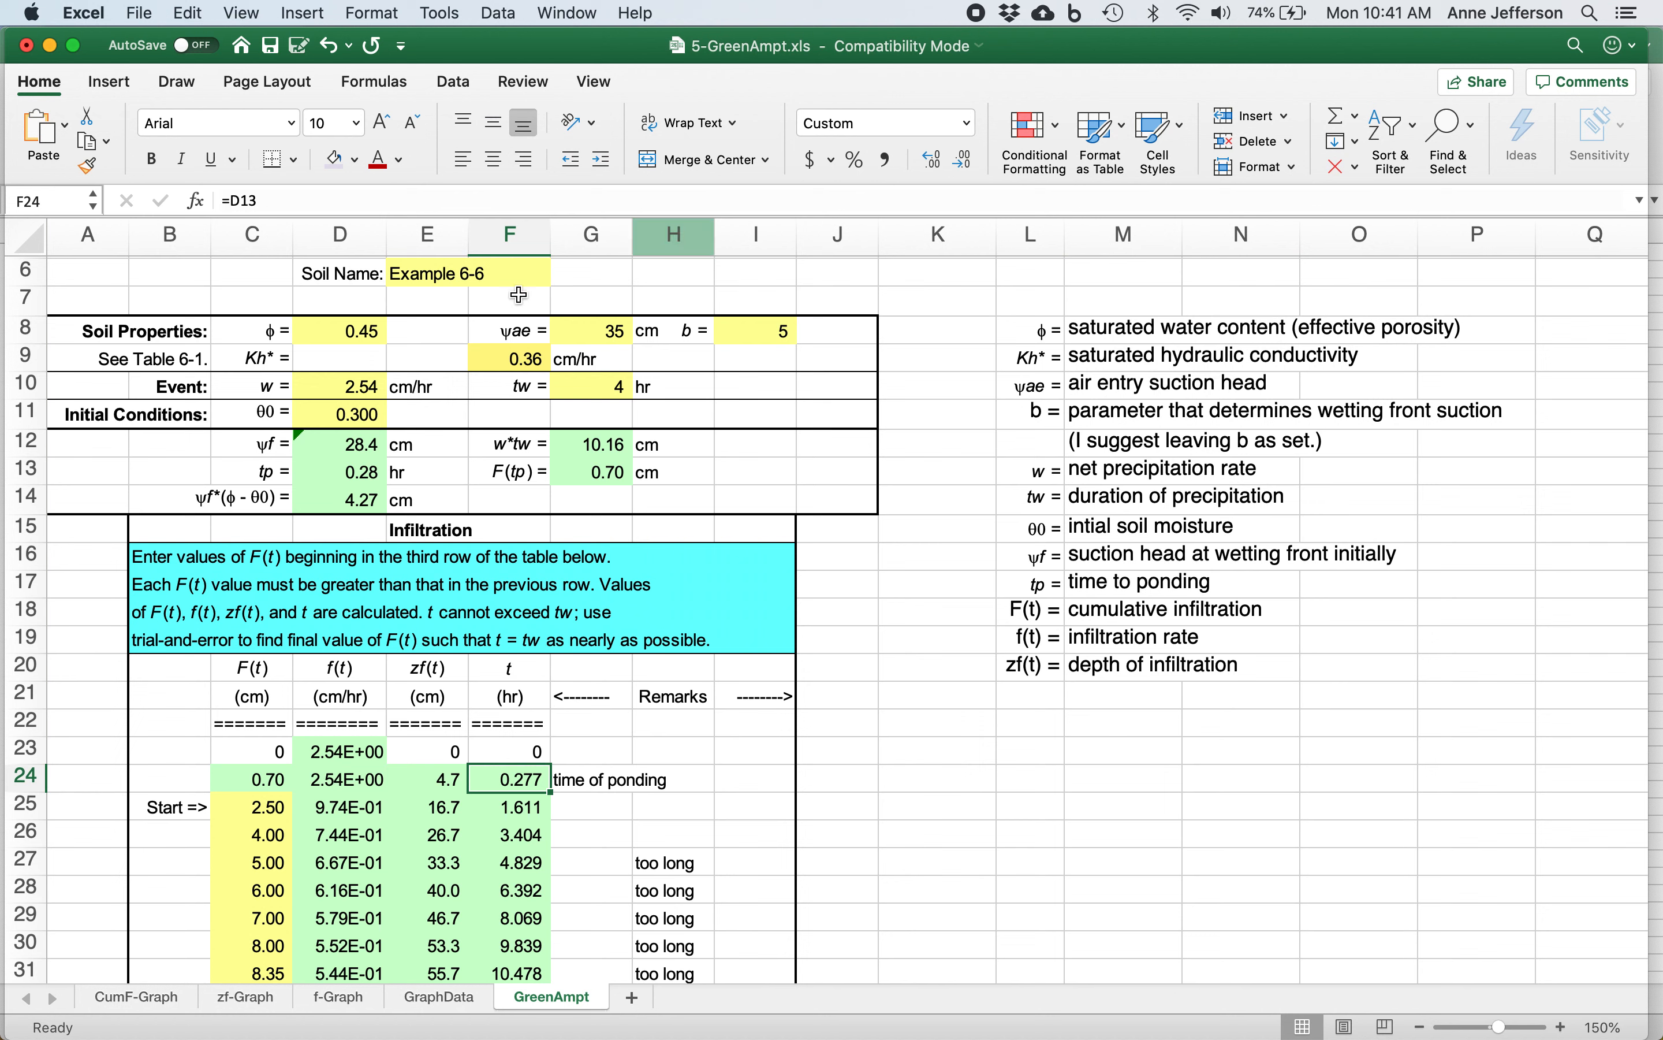
Compare the precipitation duration tw with the t values in rows 24 to 30 of the infiltration table.
click(610, 385)
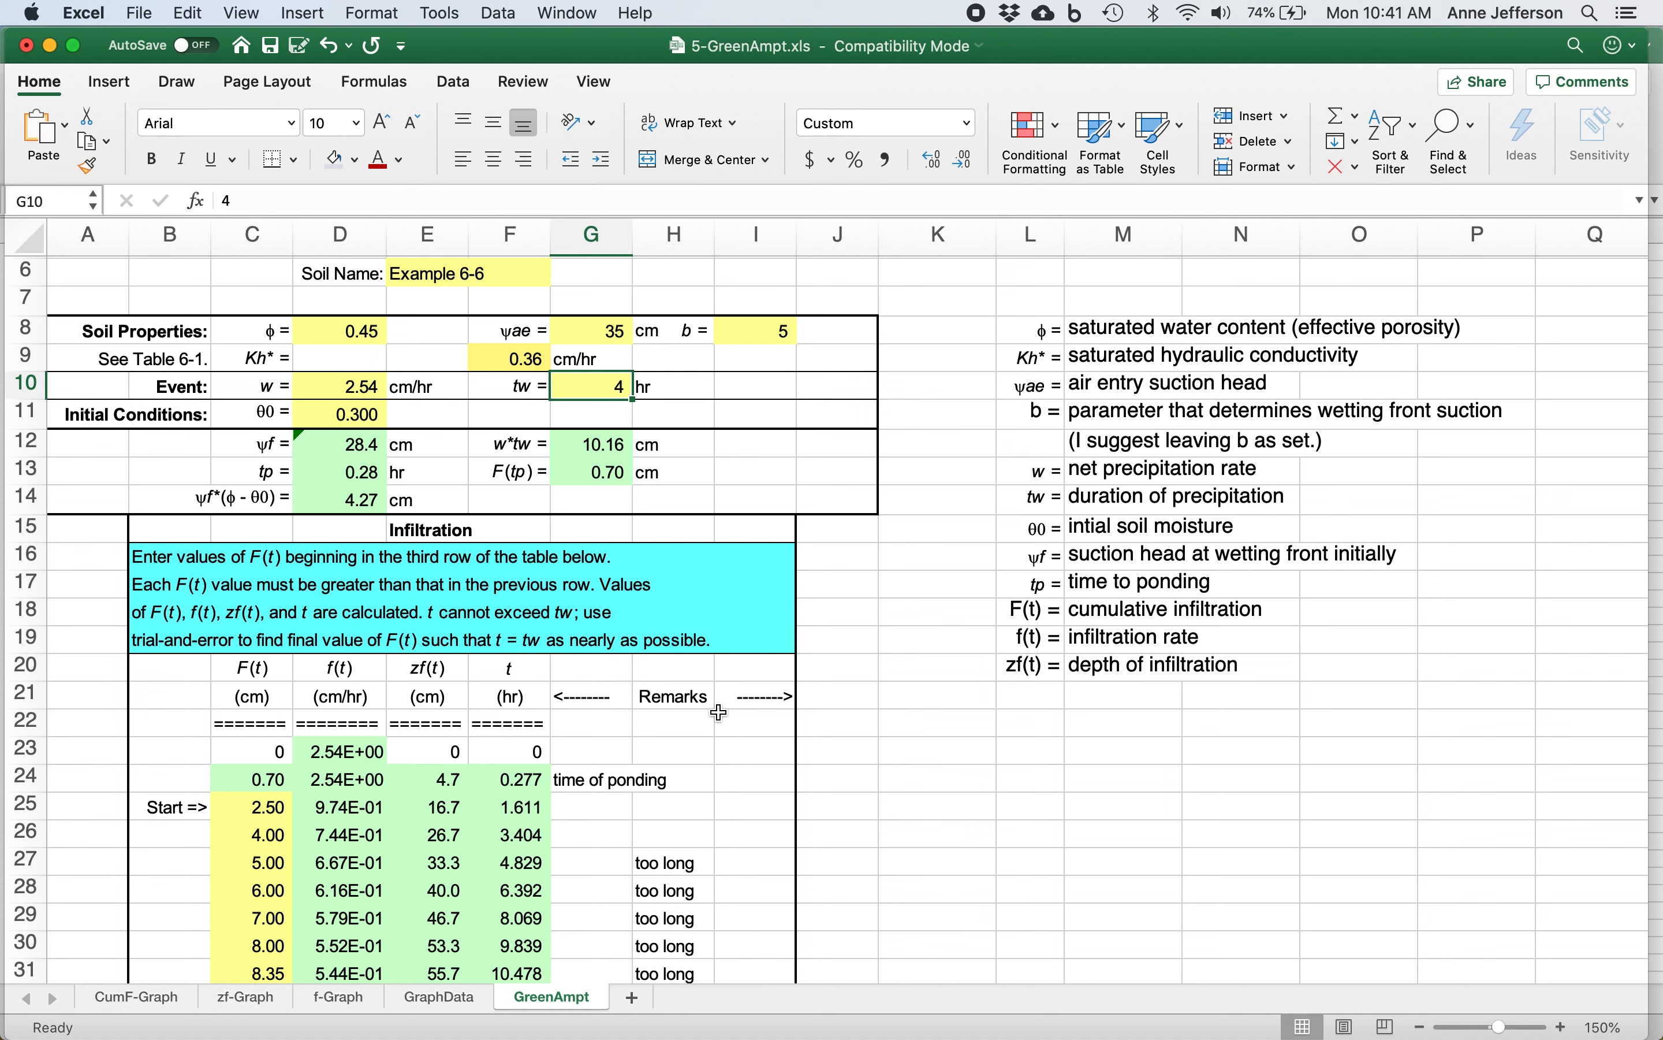
click(521, 797)
key(Down)
key(Down)
key(Down)
key(Down)
key(Up)
key(Up)
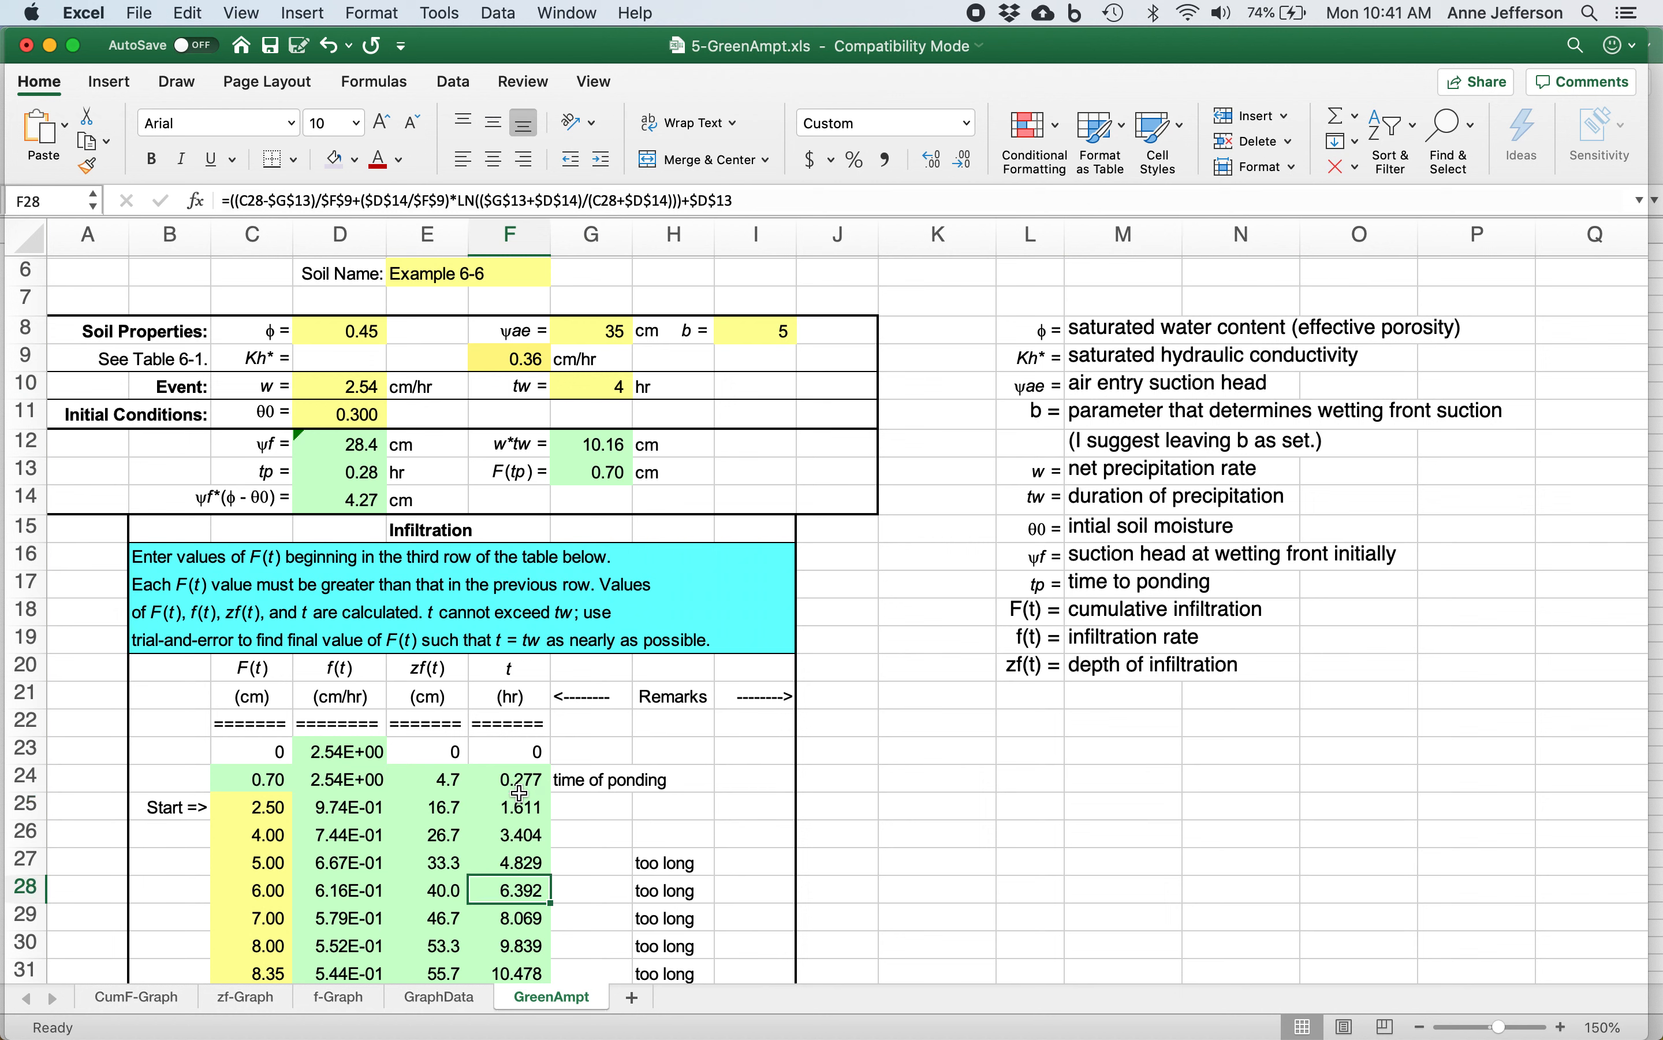
key(Up)
key(Up)
key(Up)
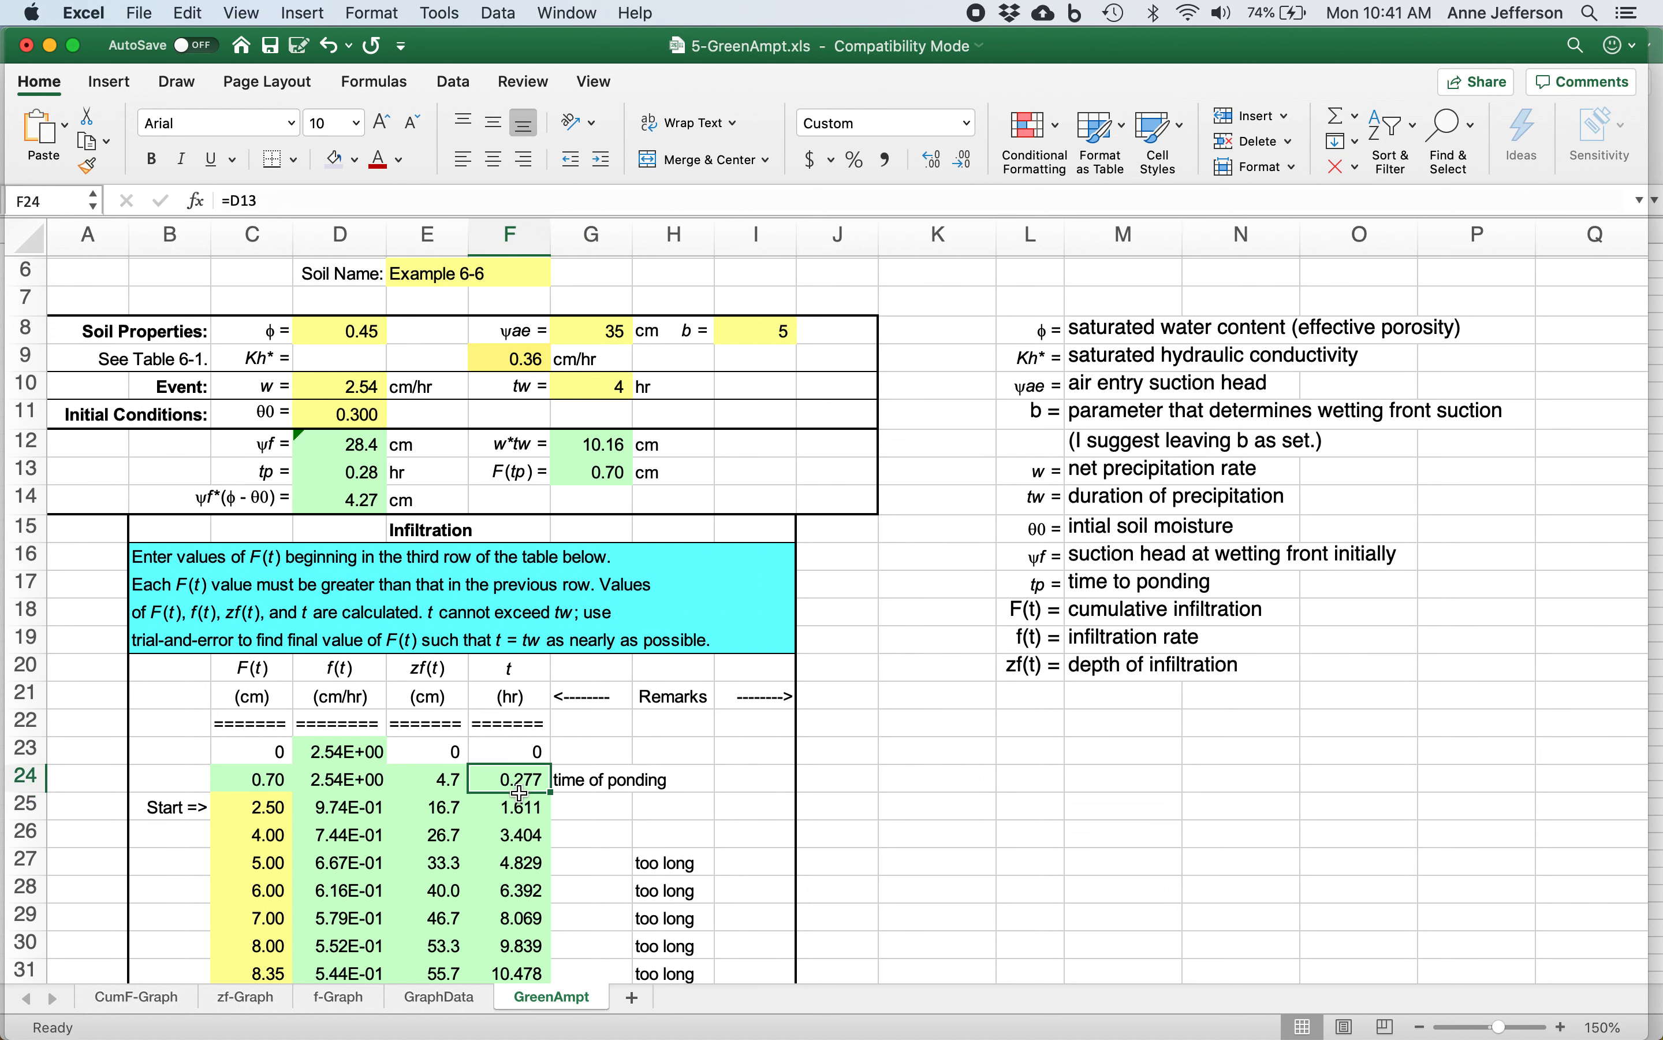
key(Down)
key(Down)
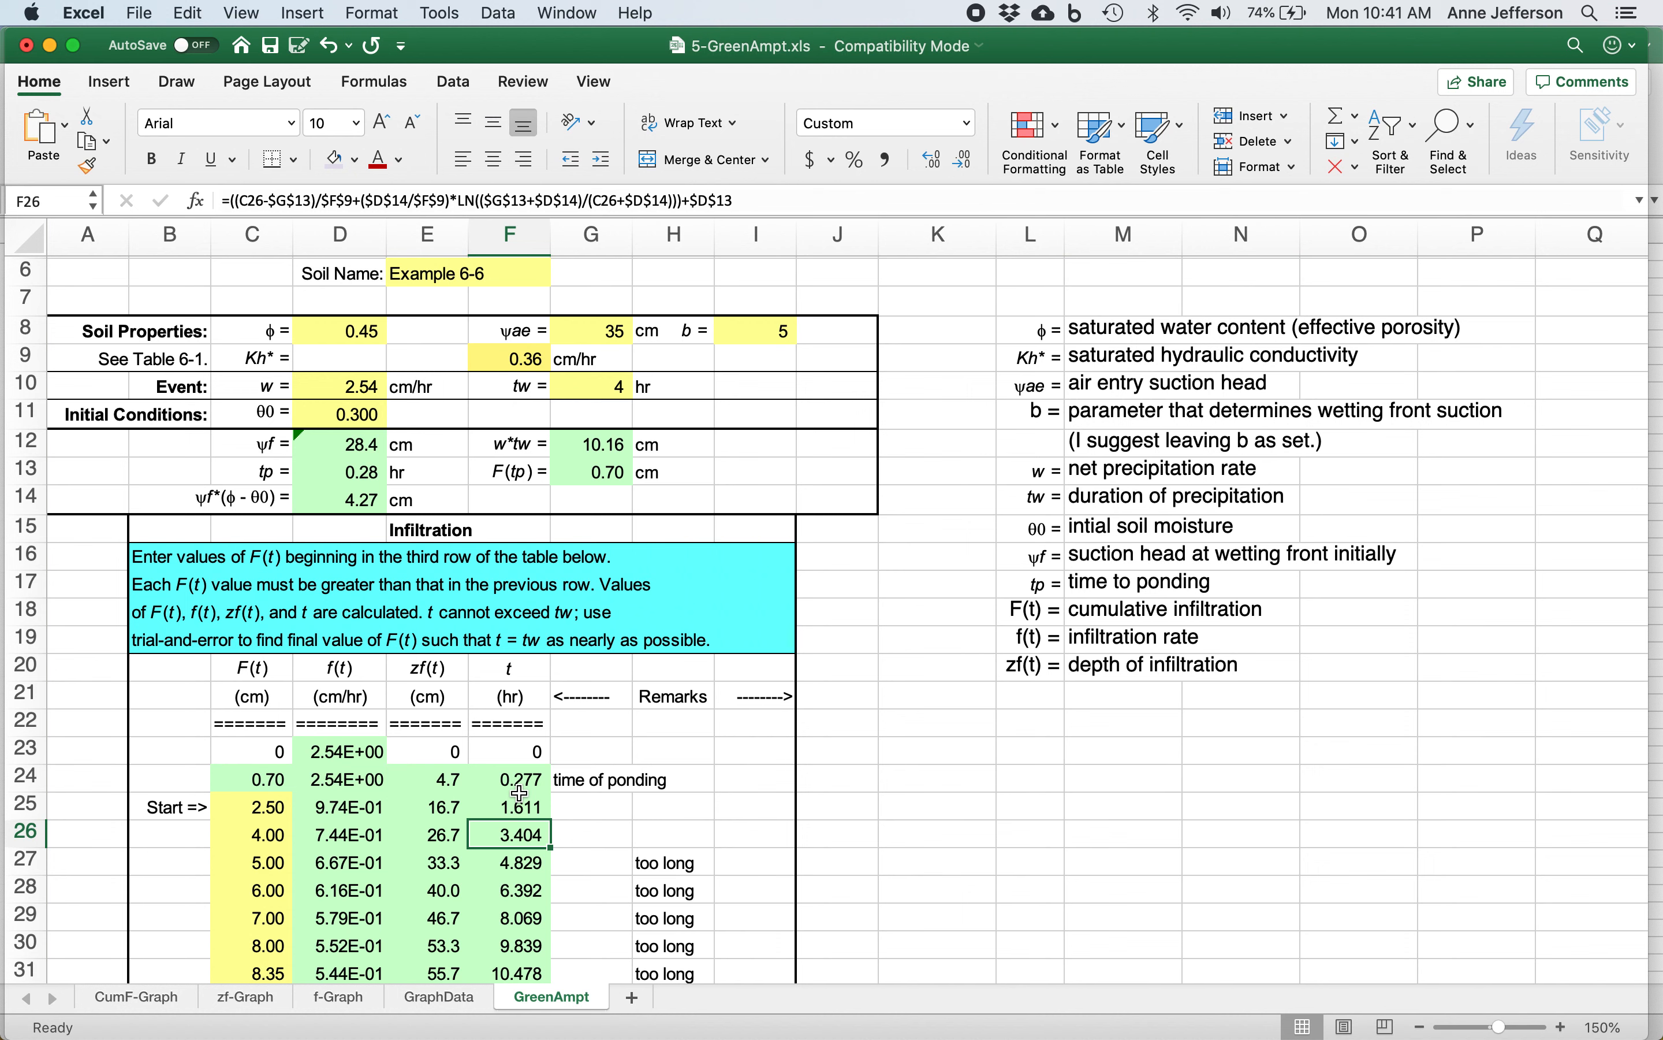
Set the cumulative infiltration F(t) in row 27 to 4.2 cm.
key(Left)
key(Left)
key(Left)
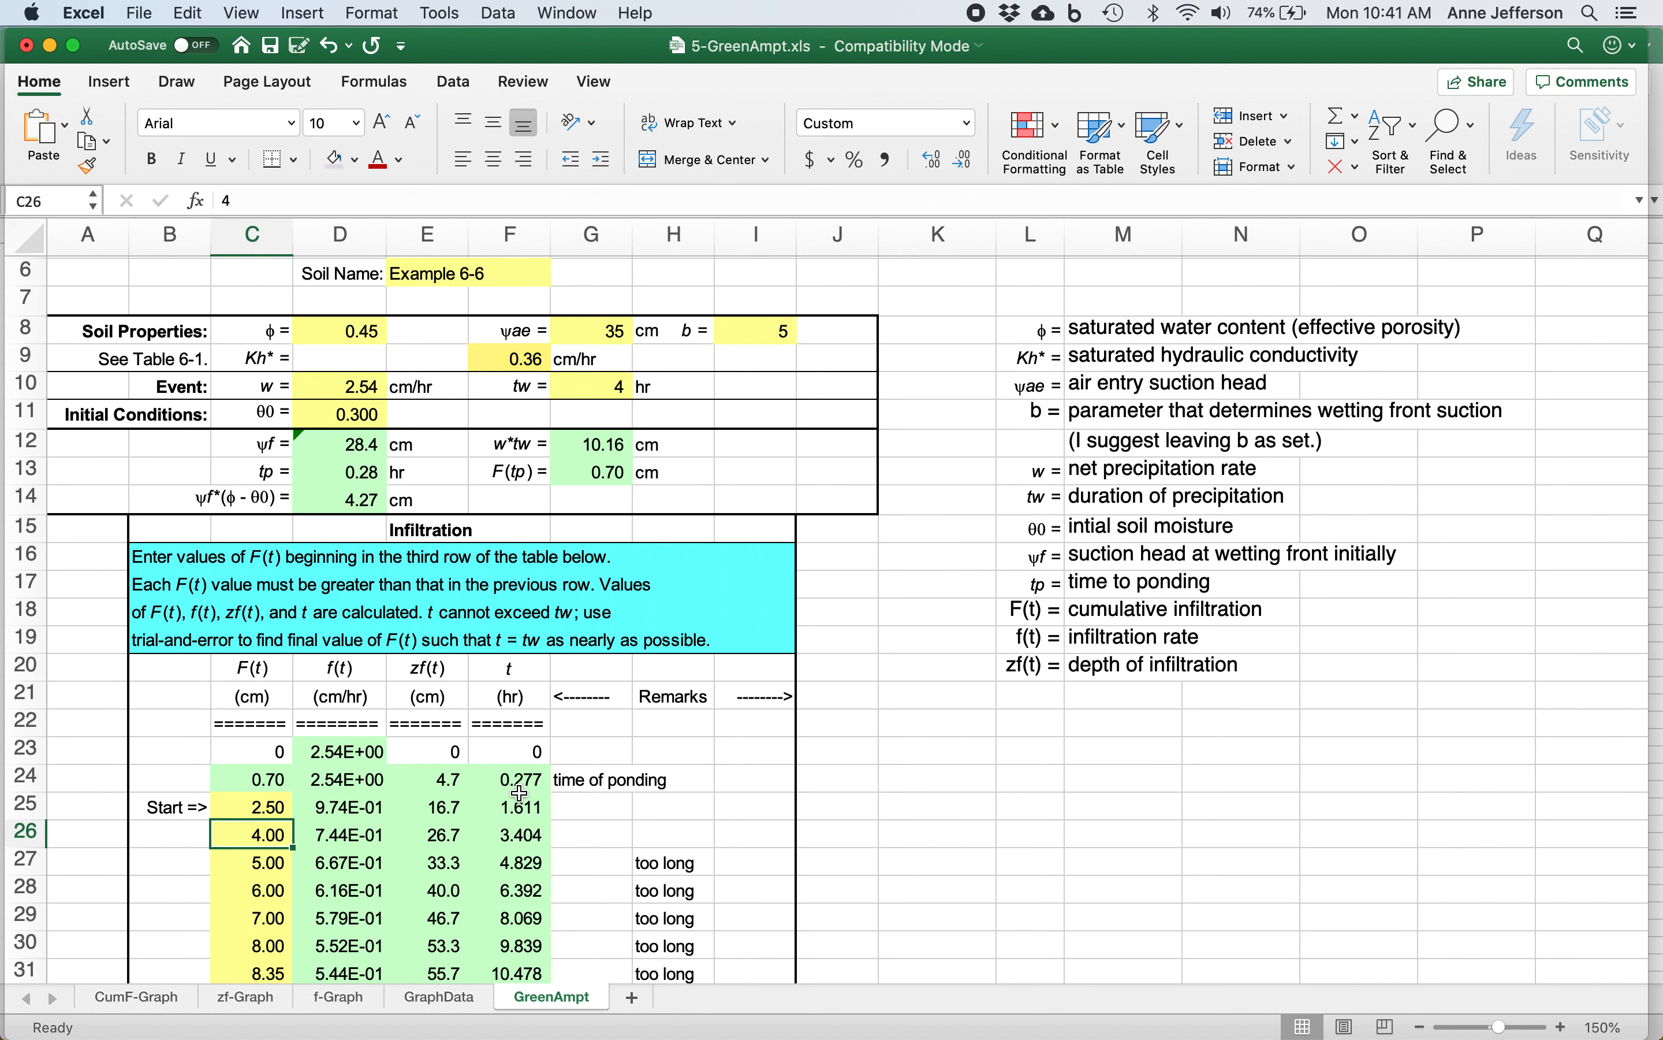
key(Down)
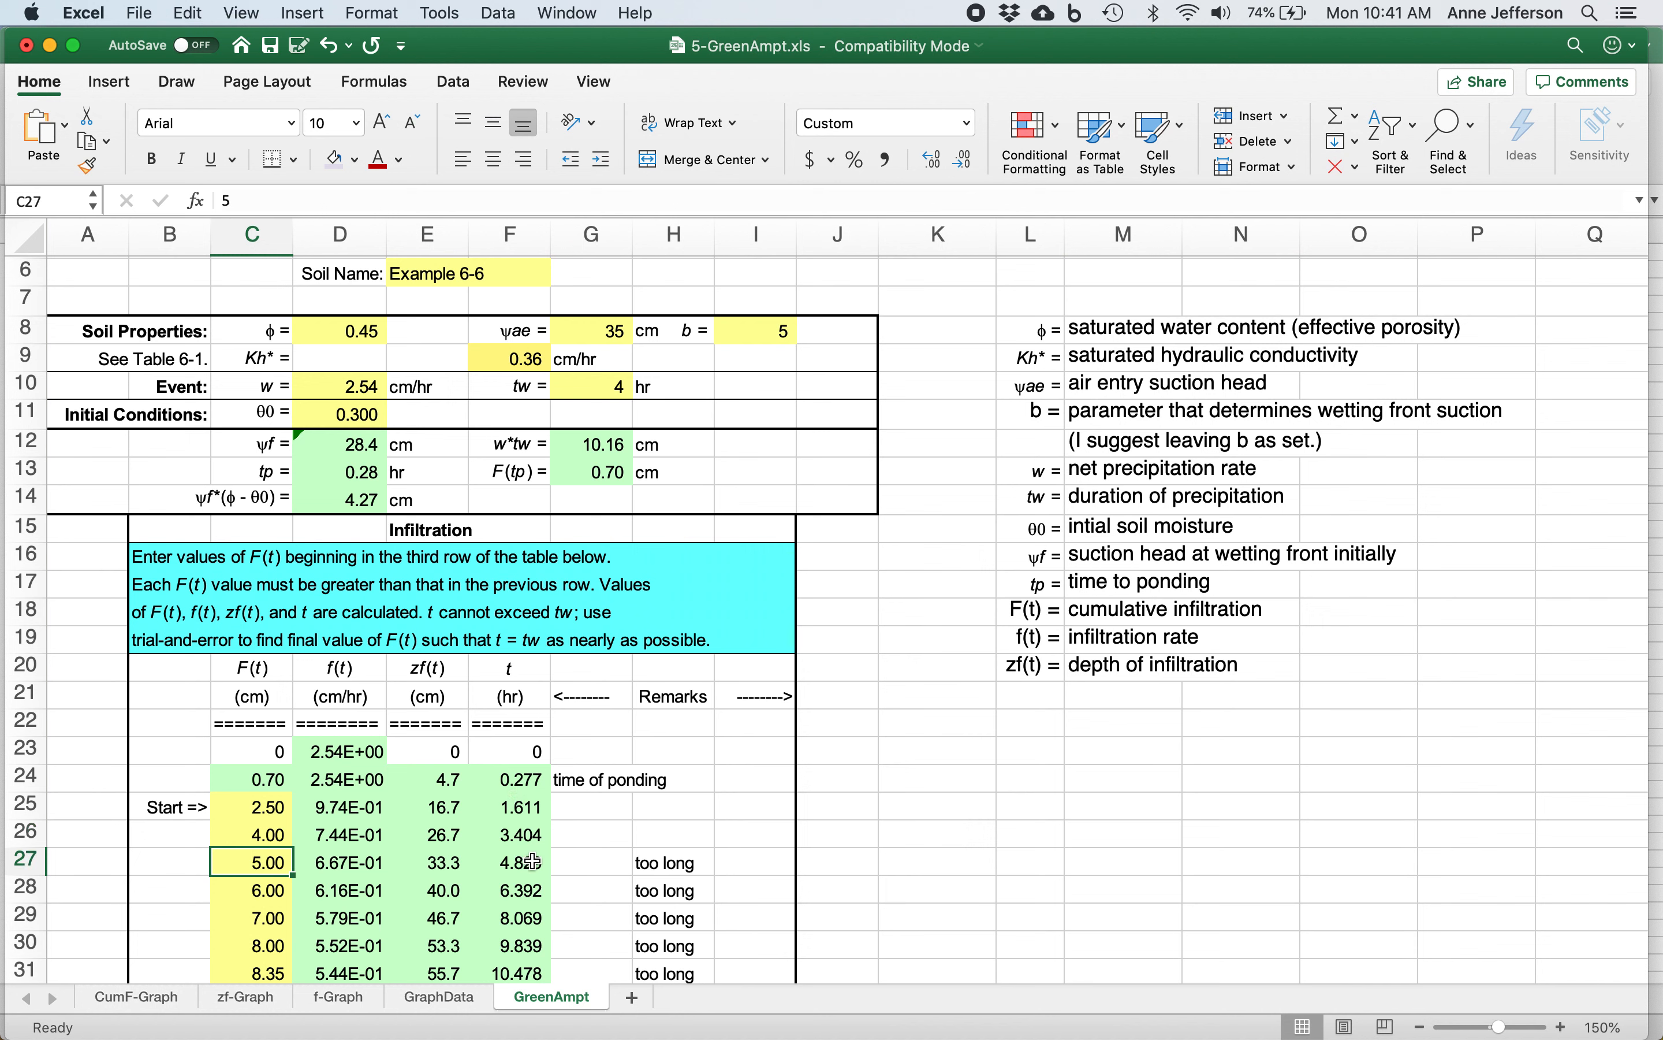
key(Up)
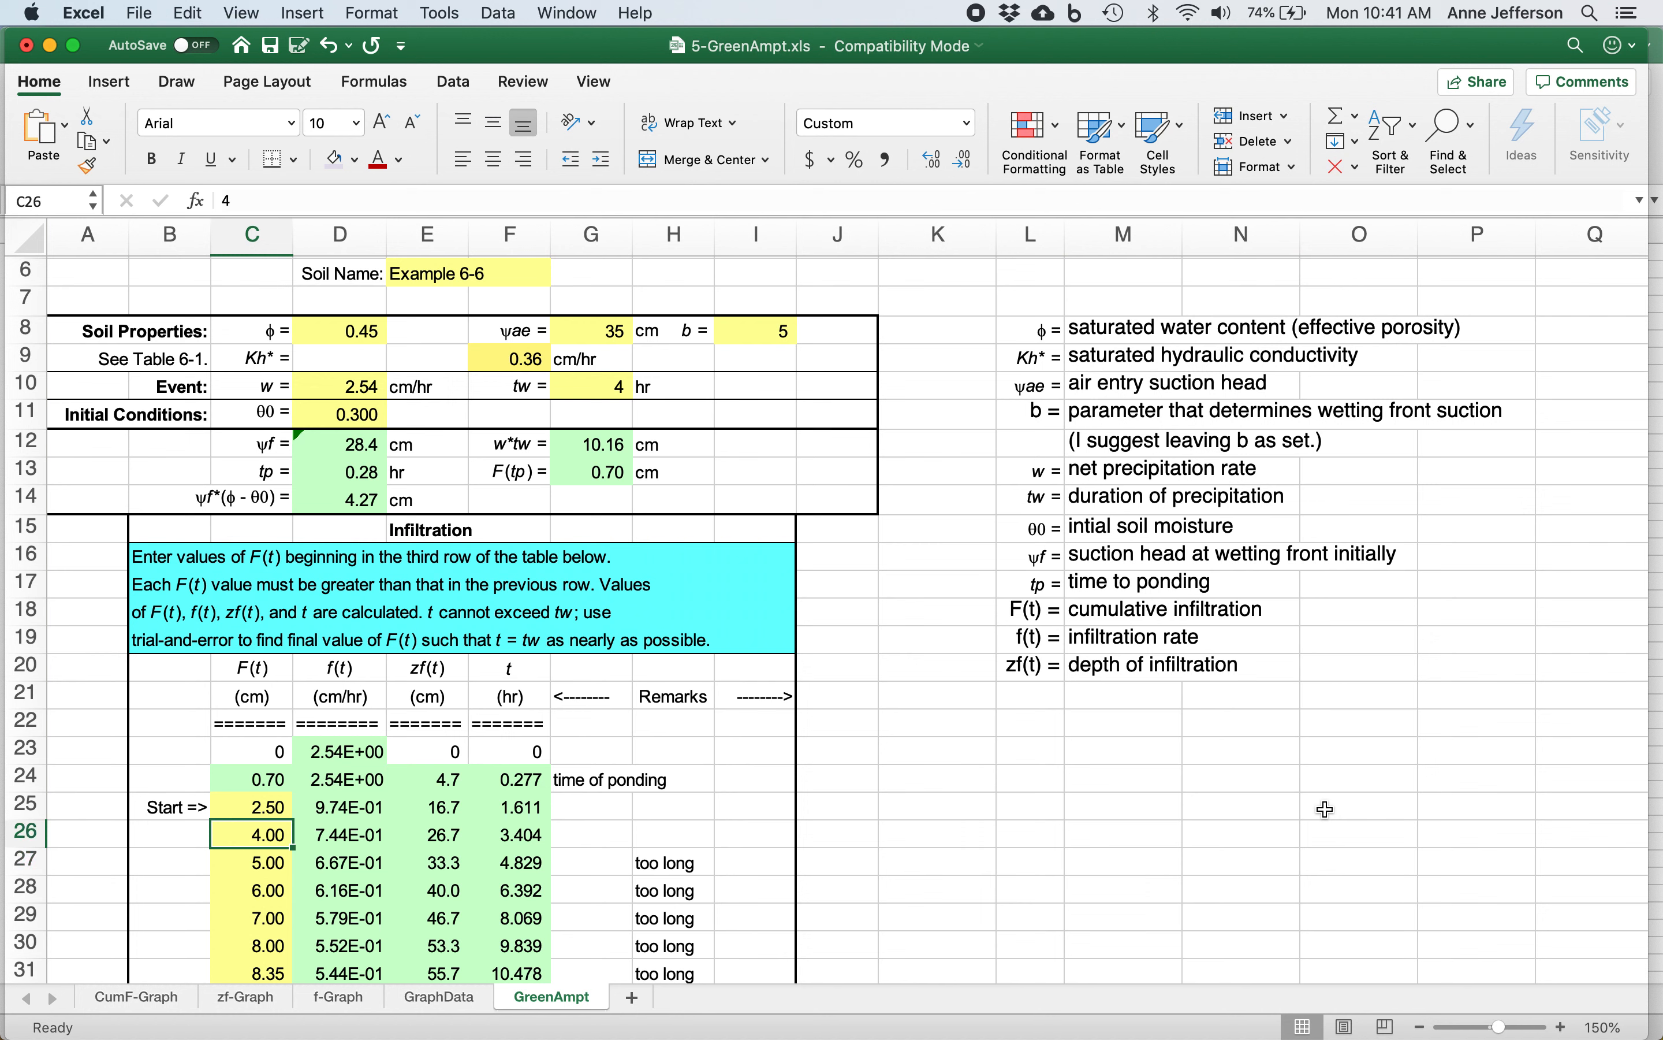
key(Down)
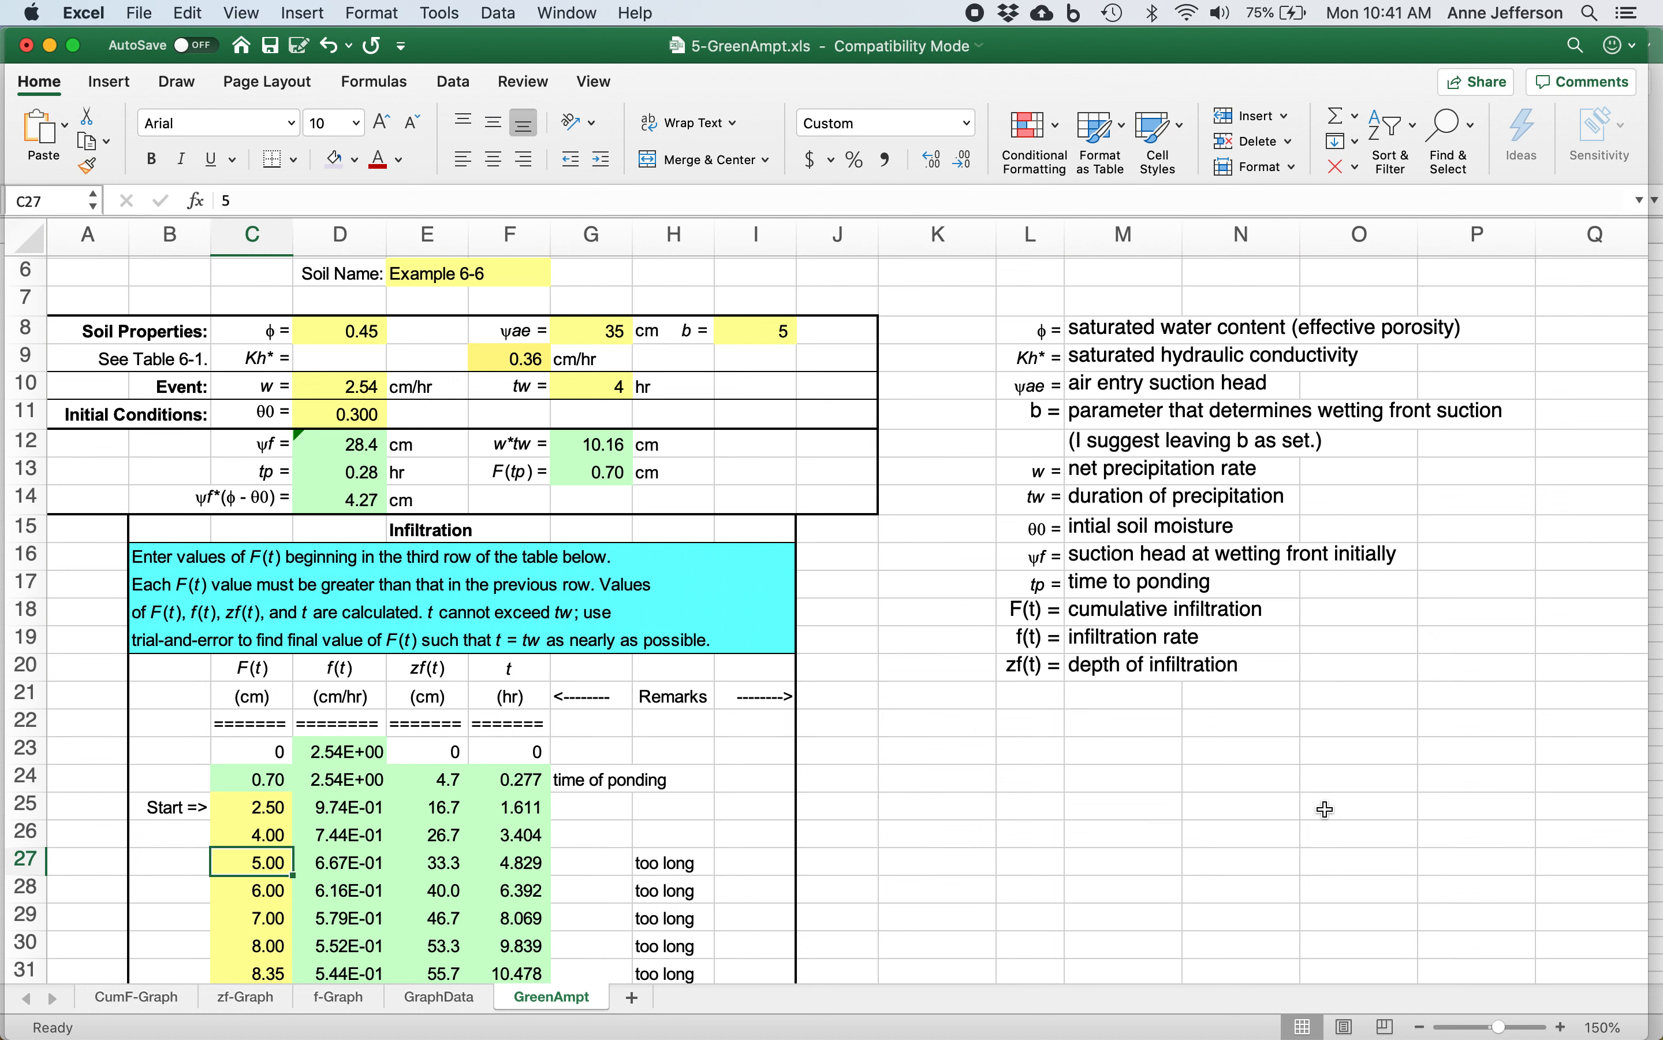
text(4.2)
key(Return)
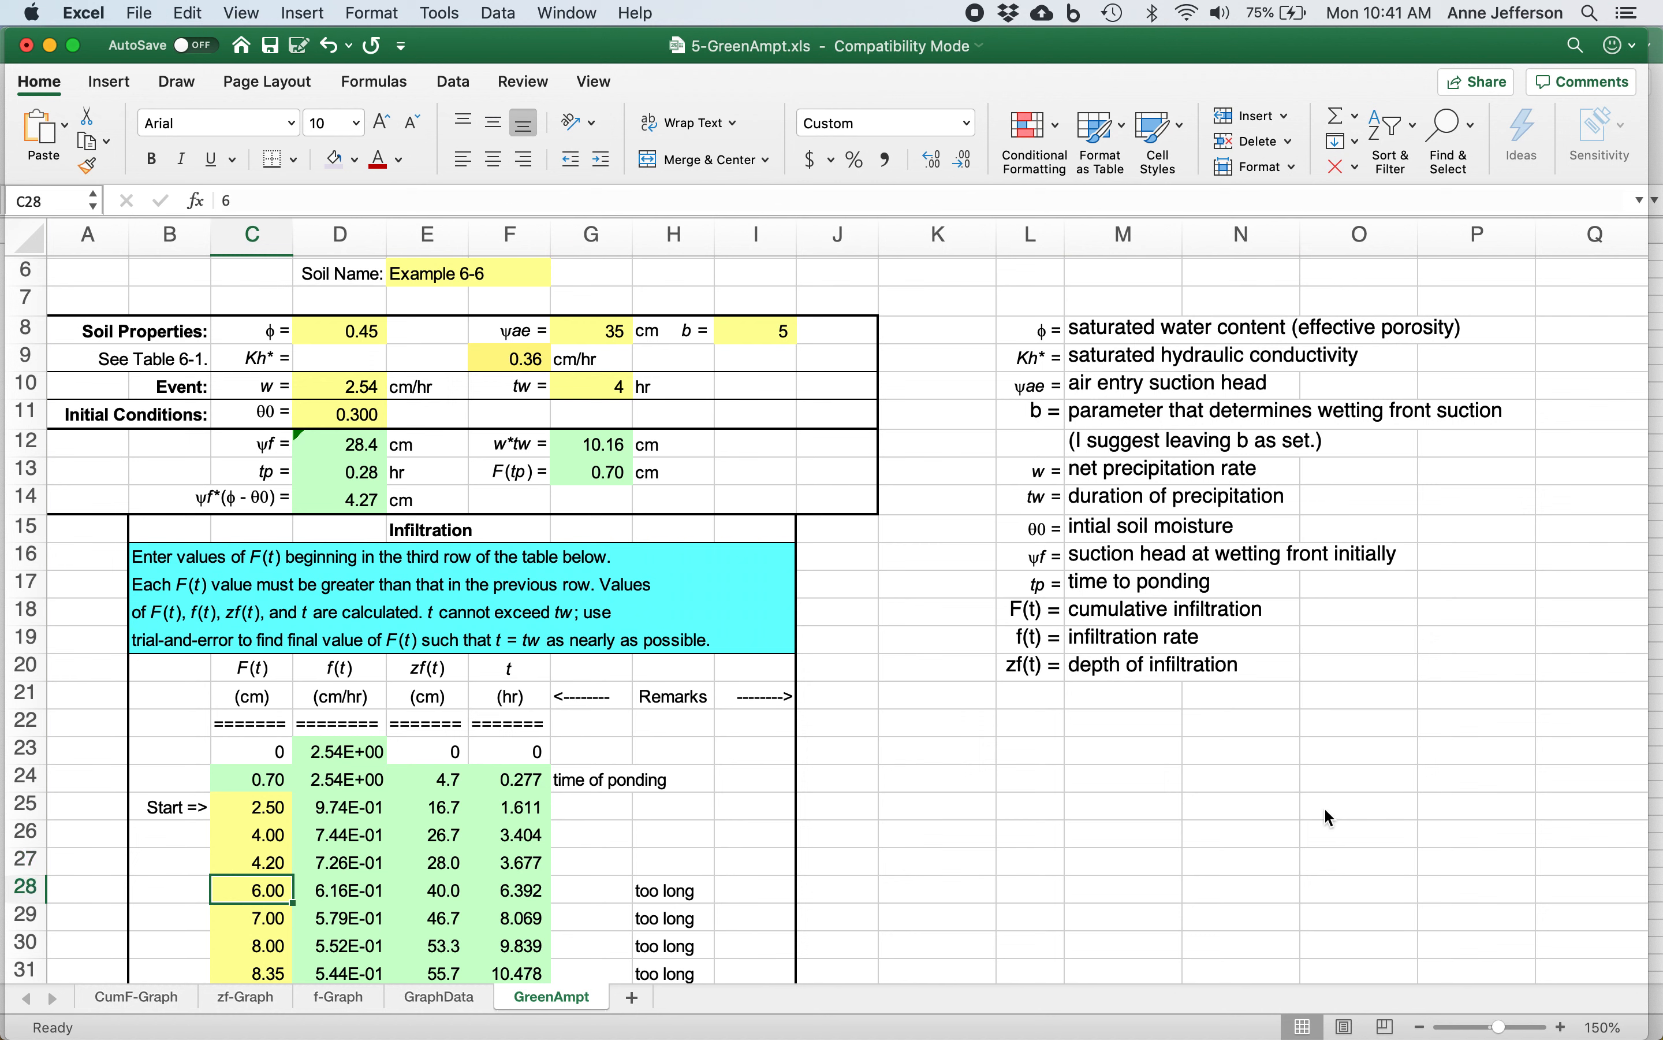
Set the cumulative infiltration F(t) in row 28 to 4.4 cm and check that row's t value.
text(4.4)
key(Return)
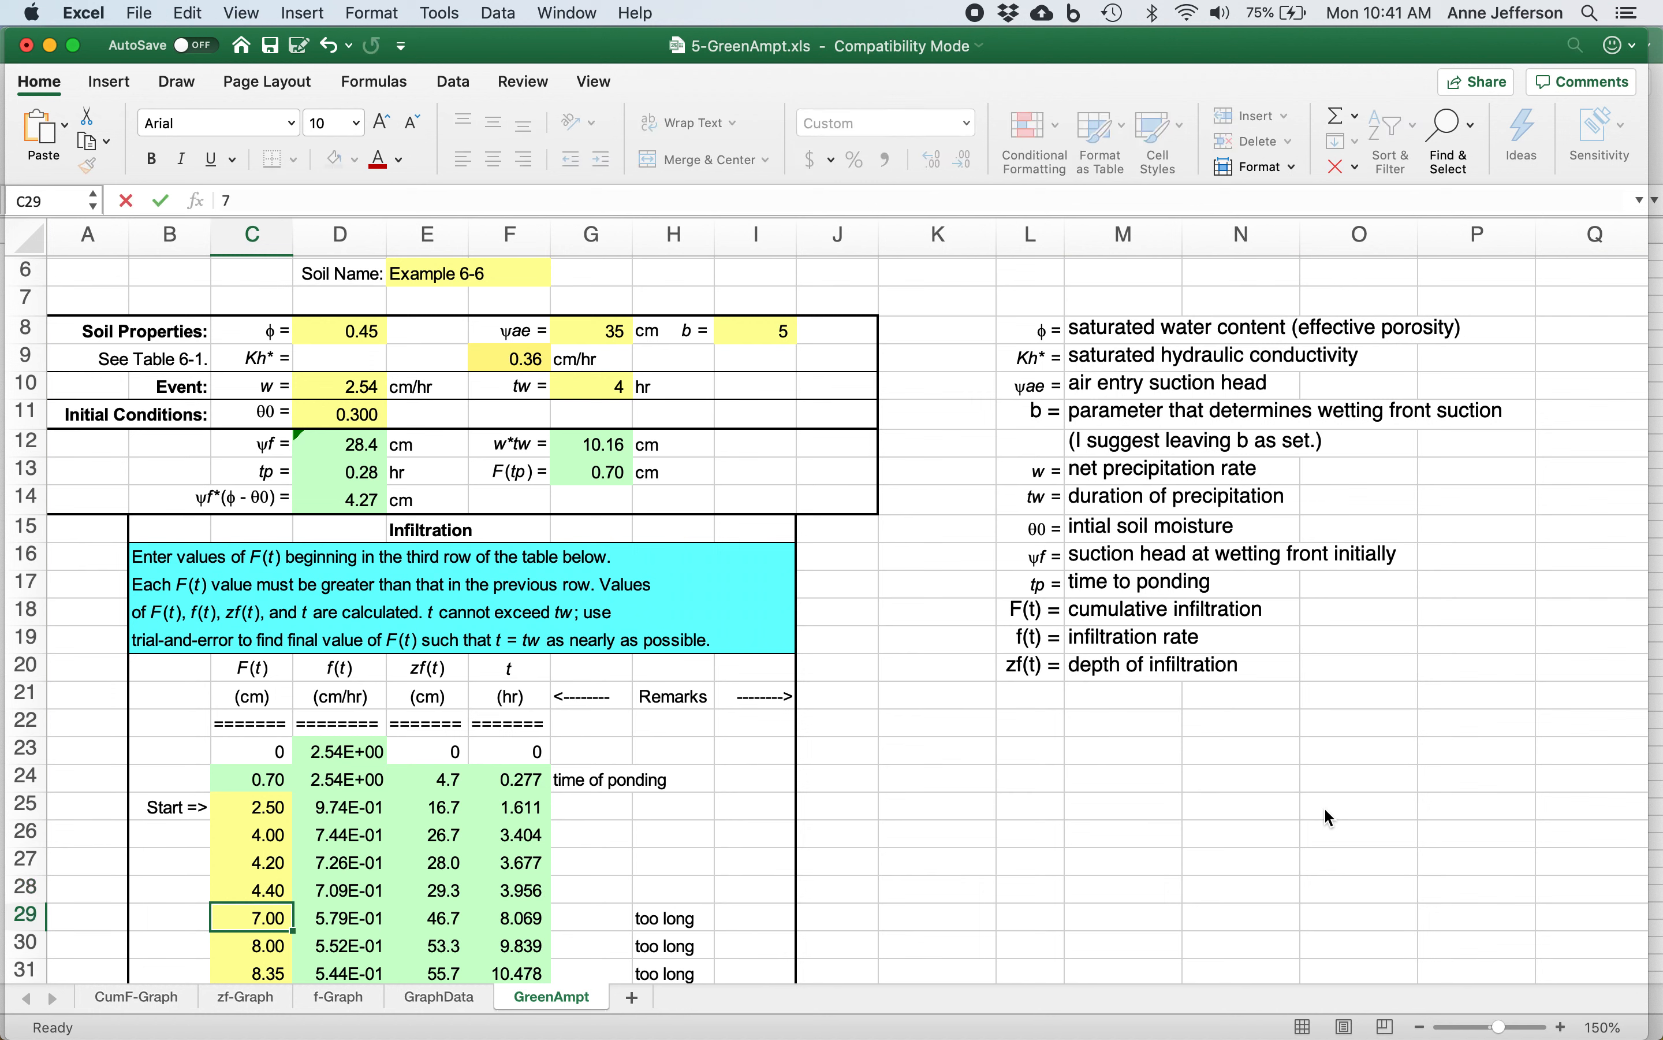
key(Up)
key(Right)
key(Right)
key(Right)
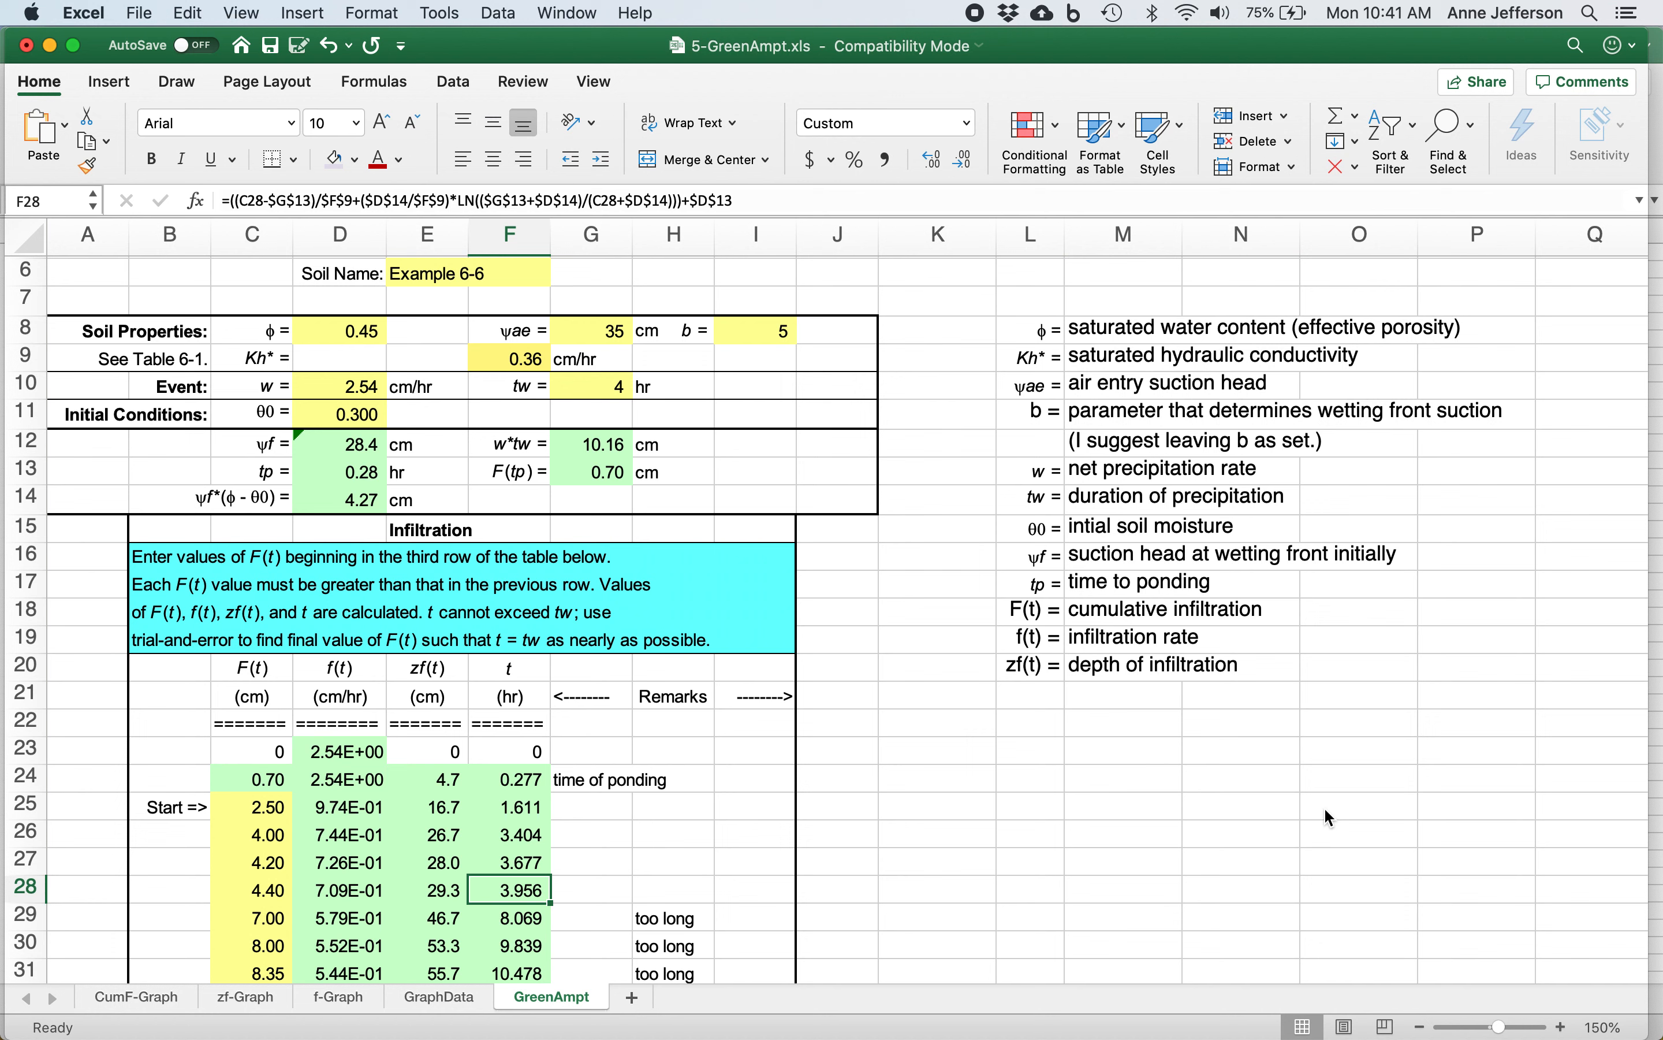
Try a cumulative infiltration F(t) of 4.45 cm in row 29 and check that row's t value.
key(Down)
key(Left)
key(Left)
key(Left)
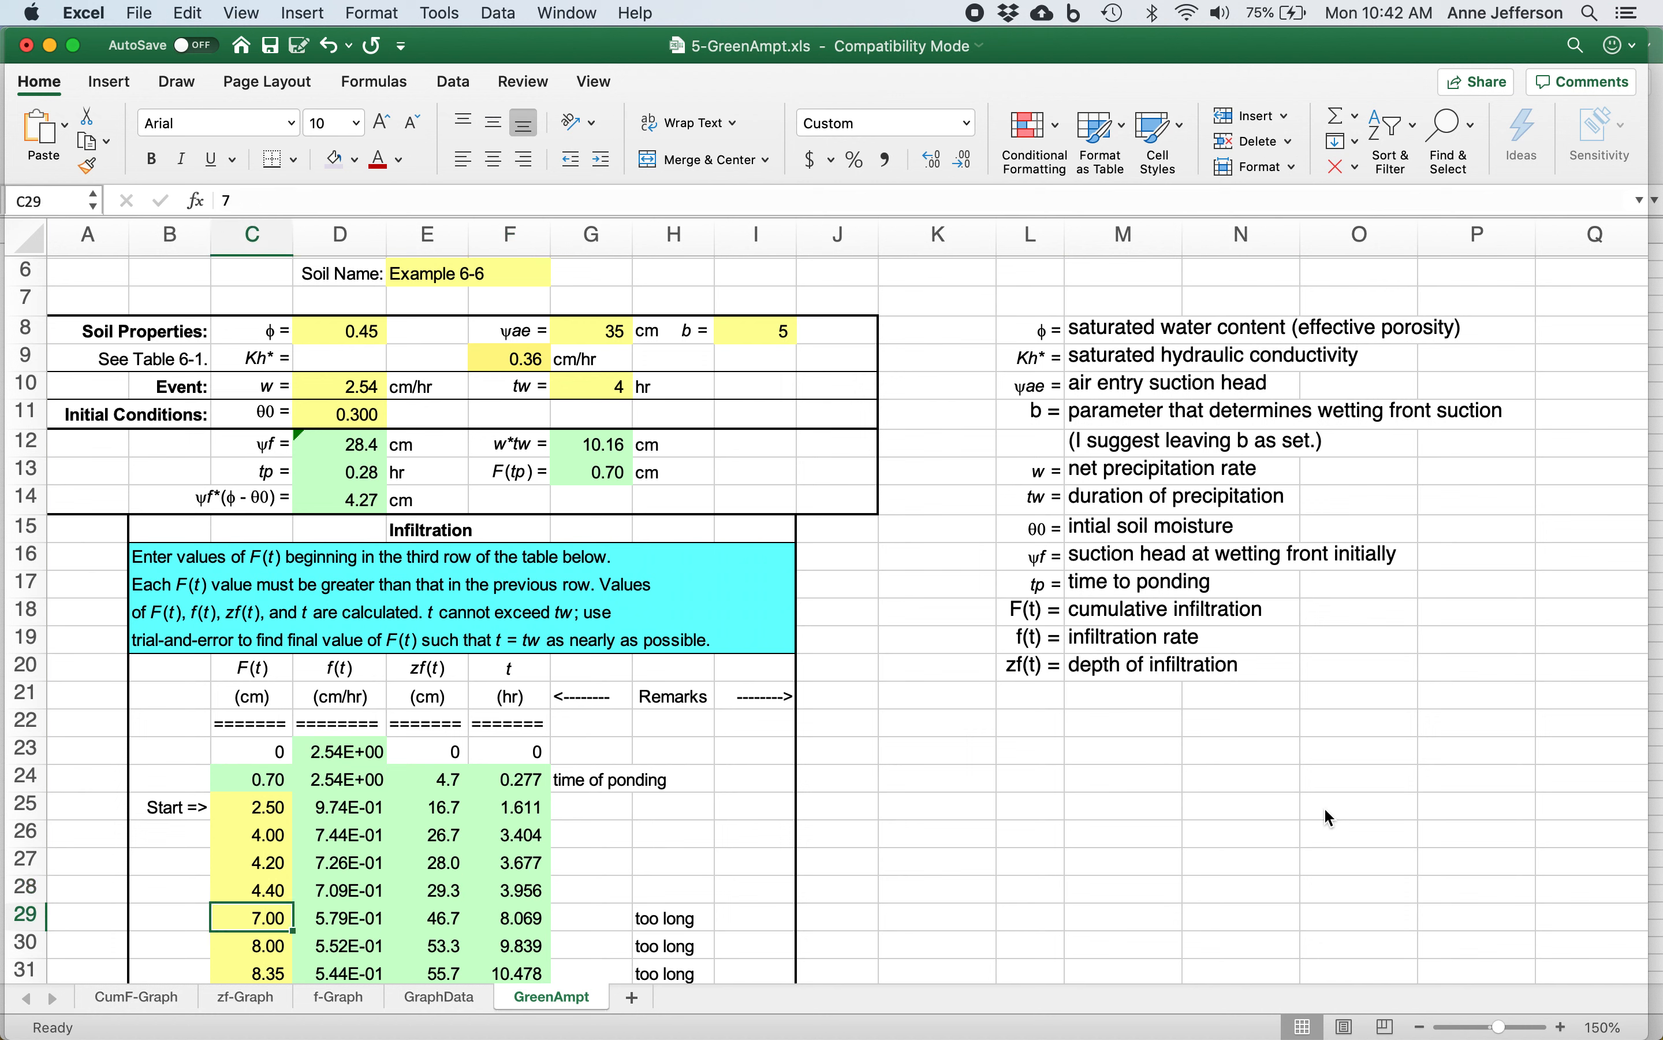
text(4.45)
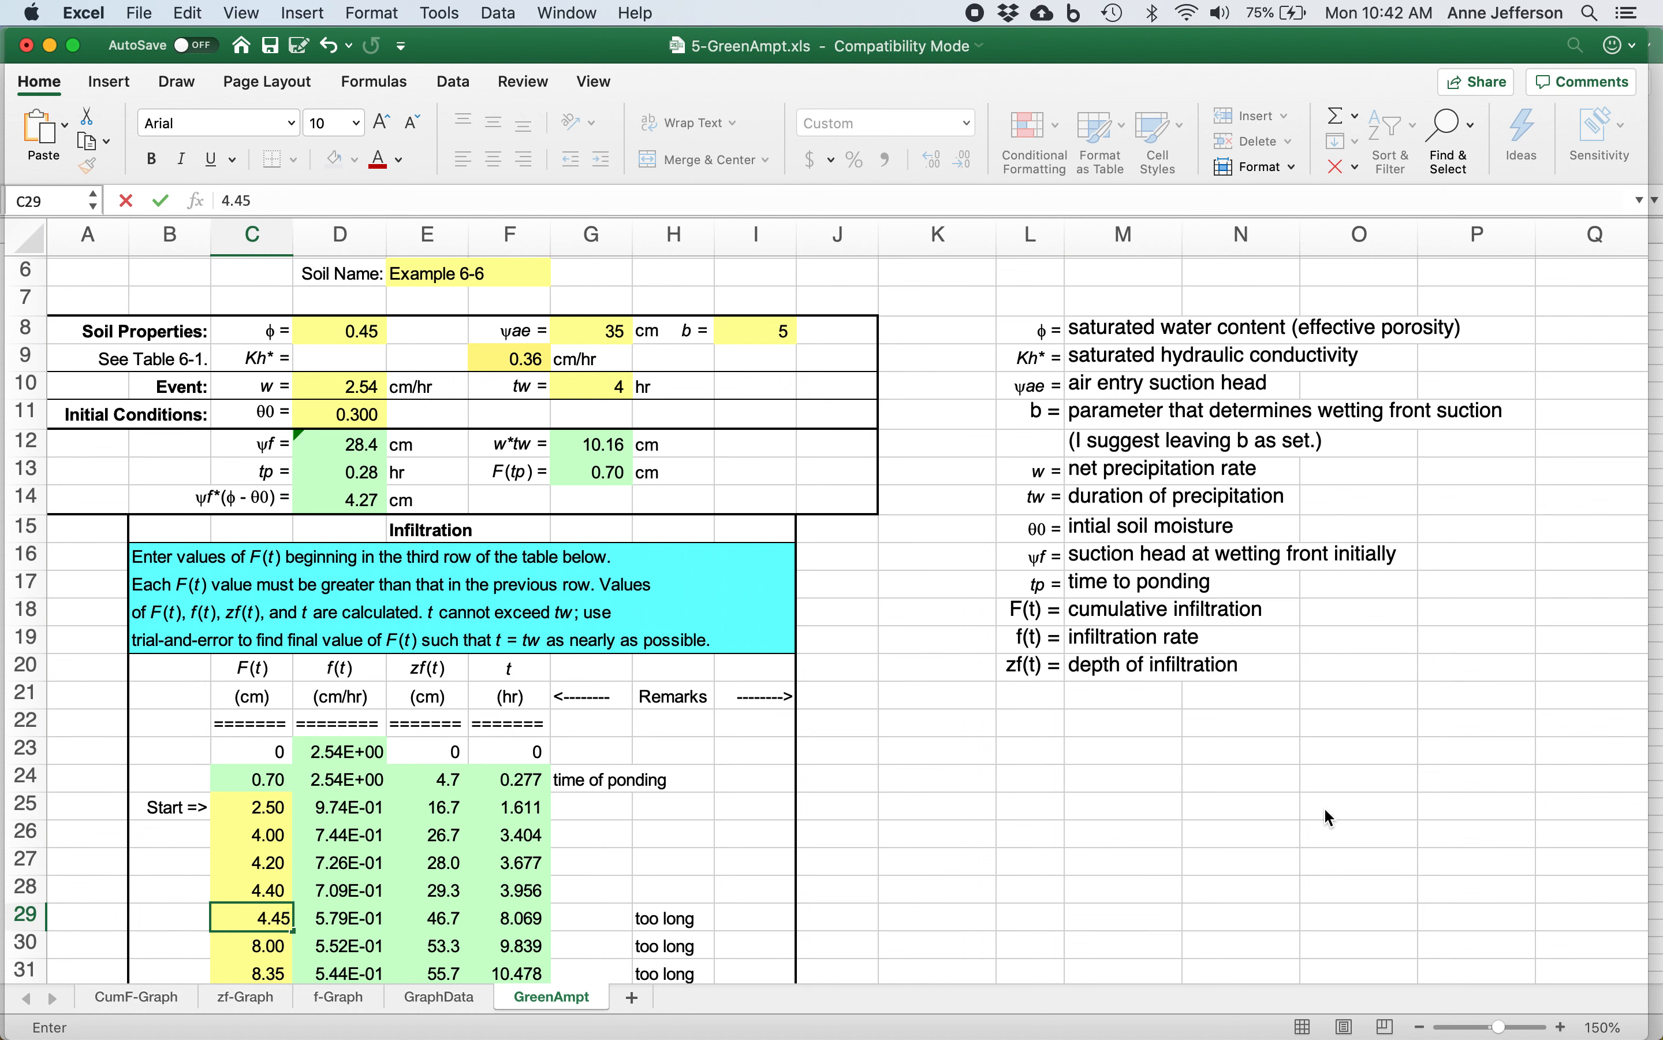
key(Return)
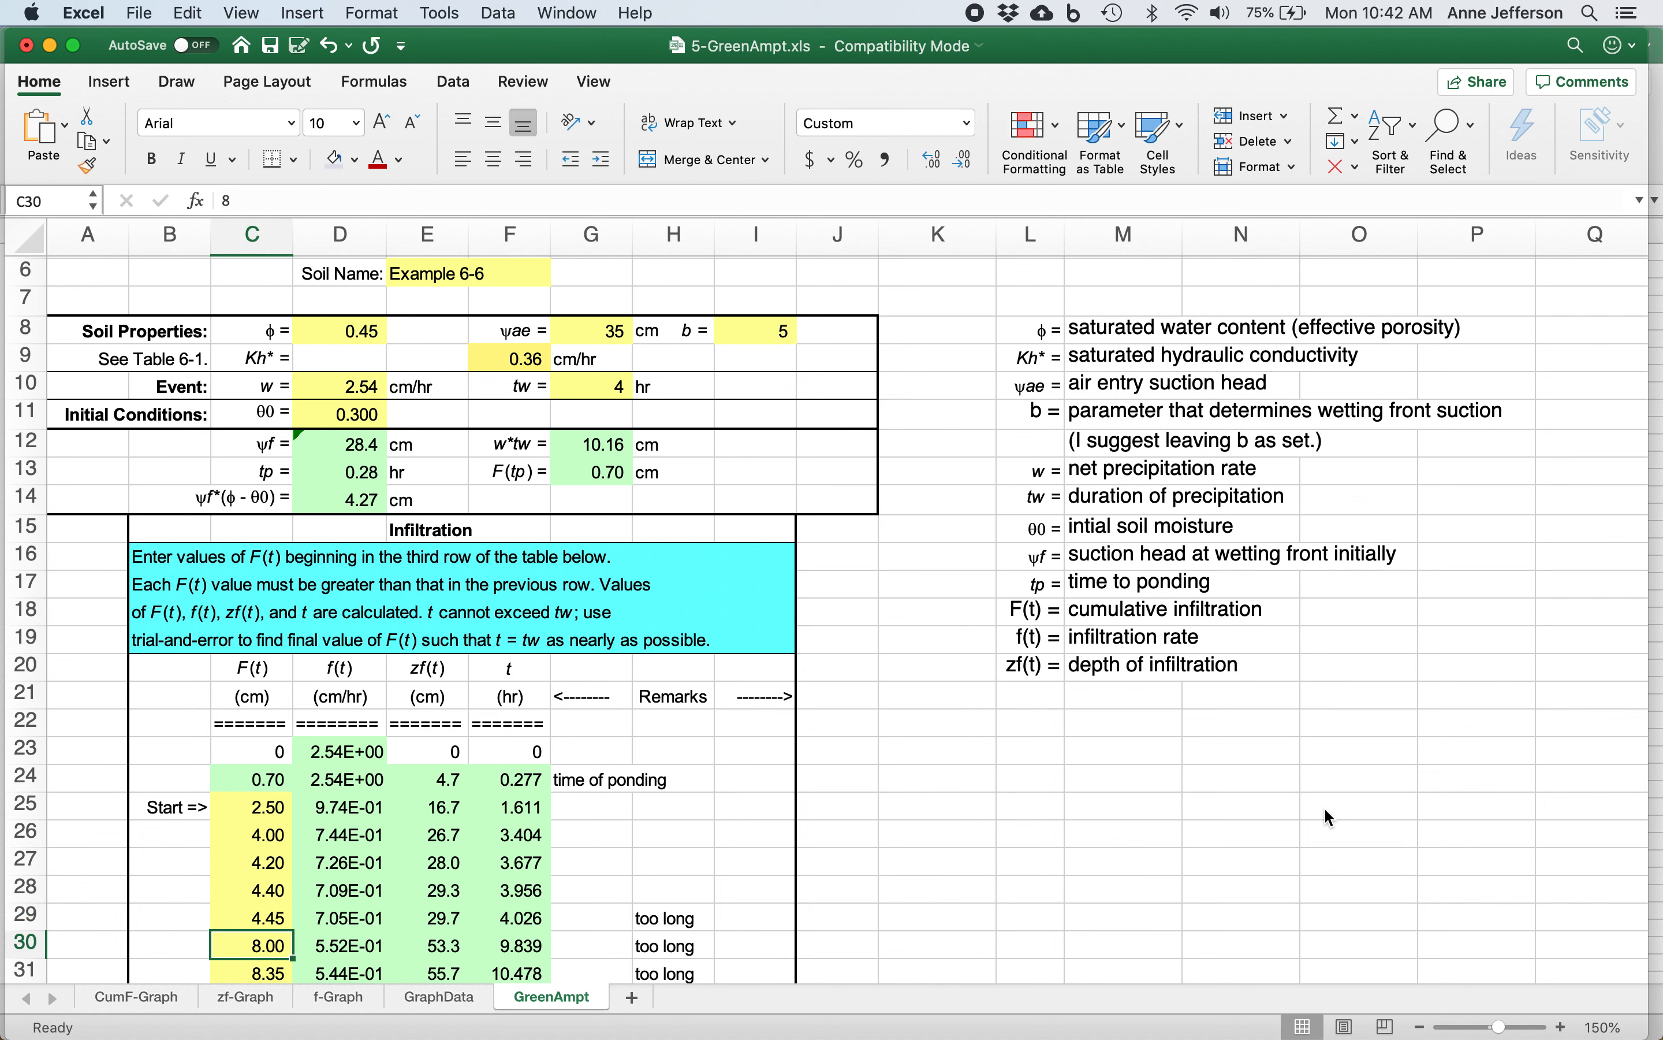
key(Up)
key(Right)
key(Right)
key(Right)
key(Right)
key(Right)
Set the cumulative infiltration F(t) in row 29 to 4.43 cm.
key(Left)
key(Left)
key(Left)
key(Left)
key(Left)
text(4.4)
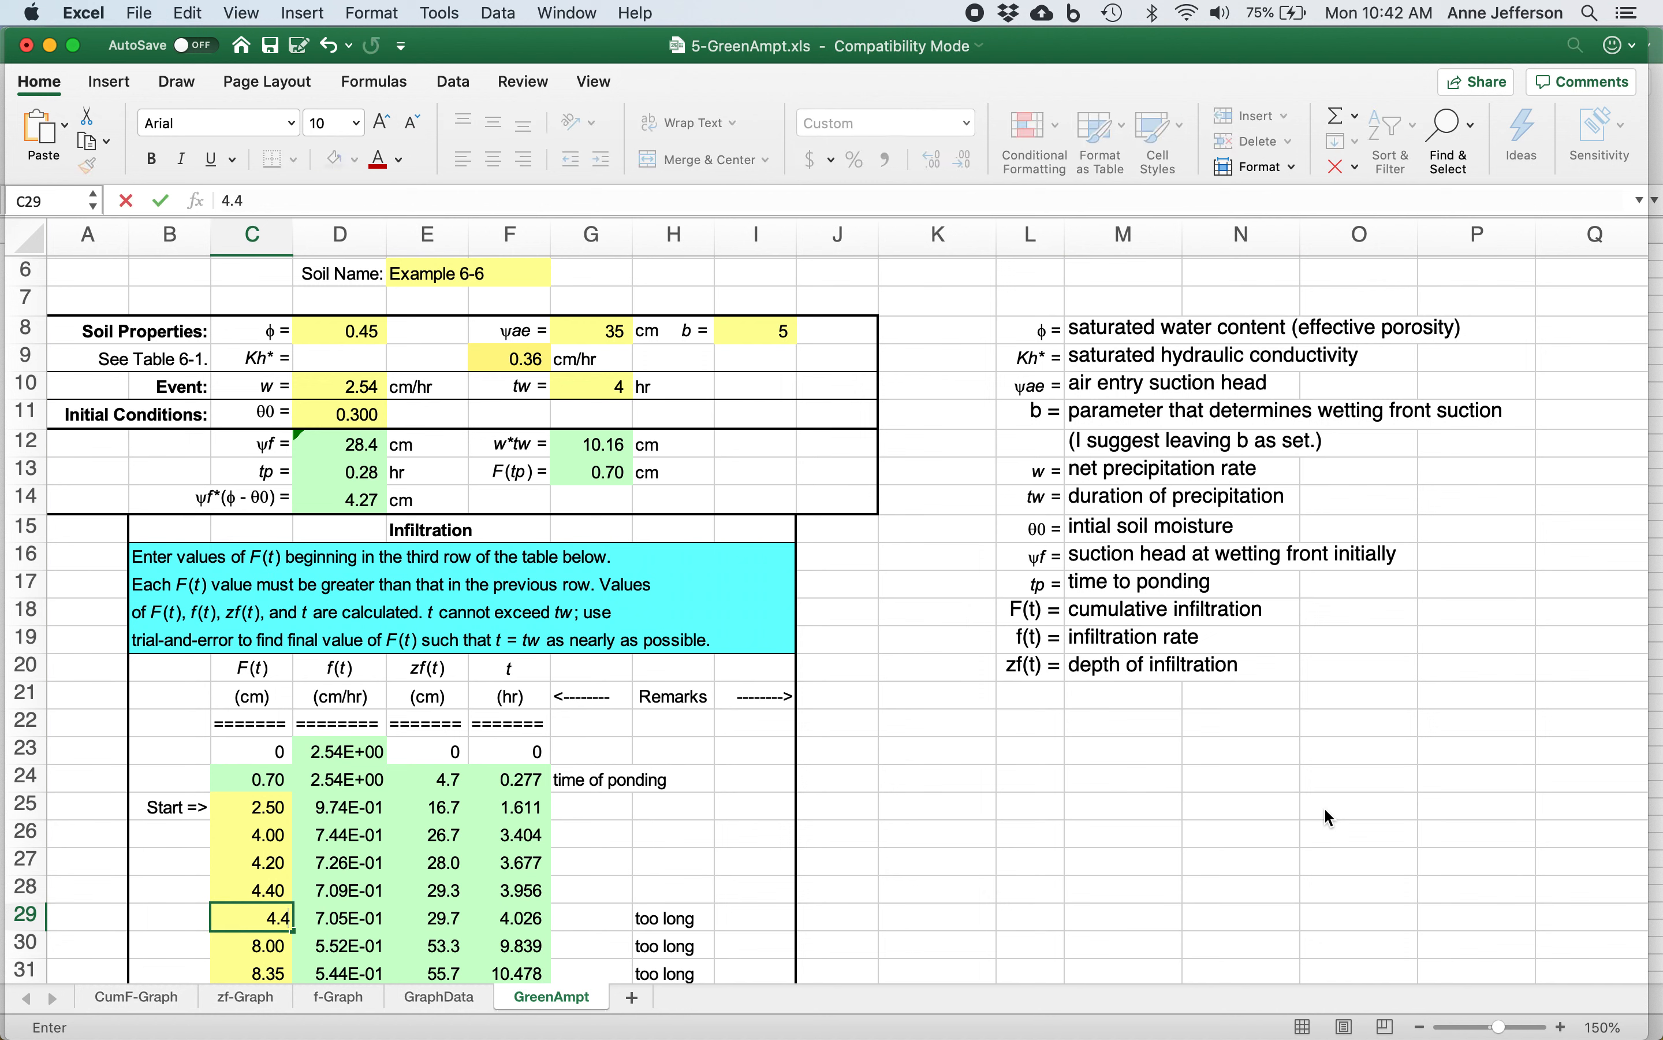
text(3)
key(Return)
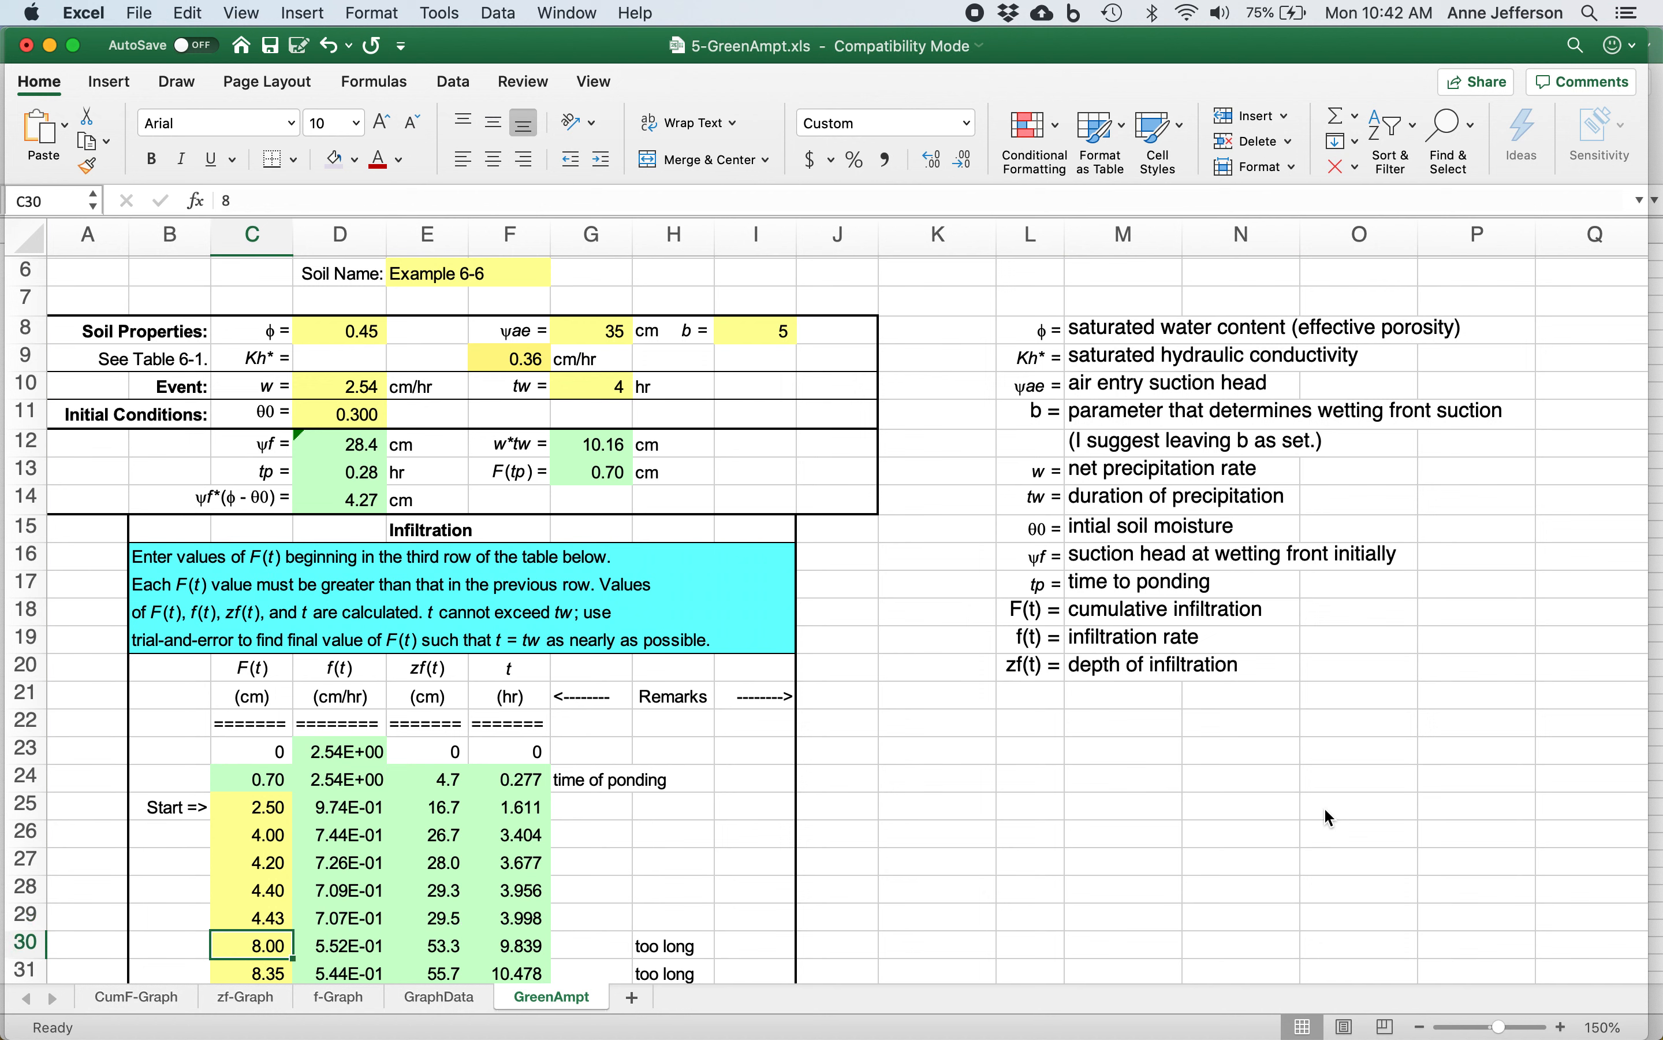
Check the t, zf(t) and f(t) values in row 29 of the infiltration table.
key(Up)
key(Right)
key(Right)
key(Right)
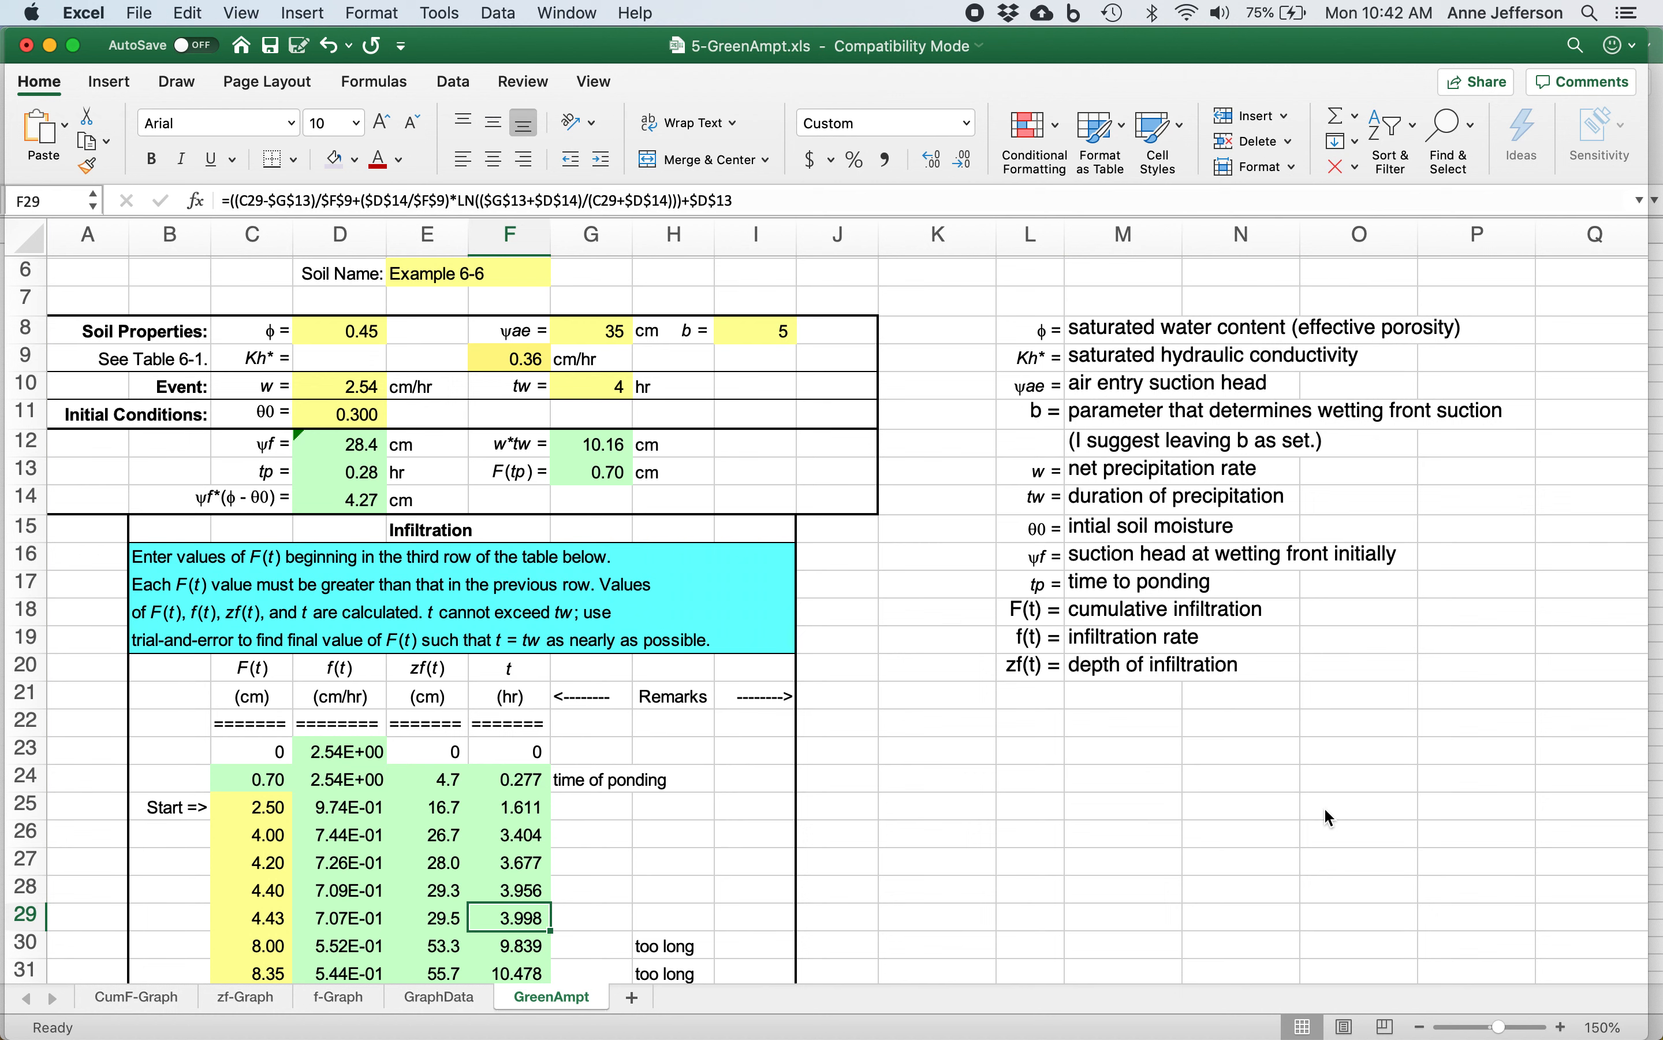
key(Left)
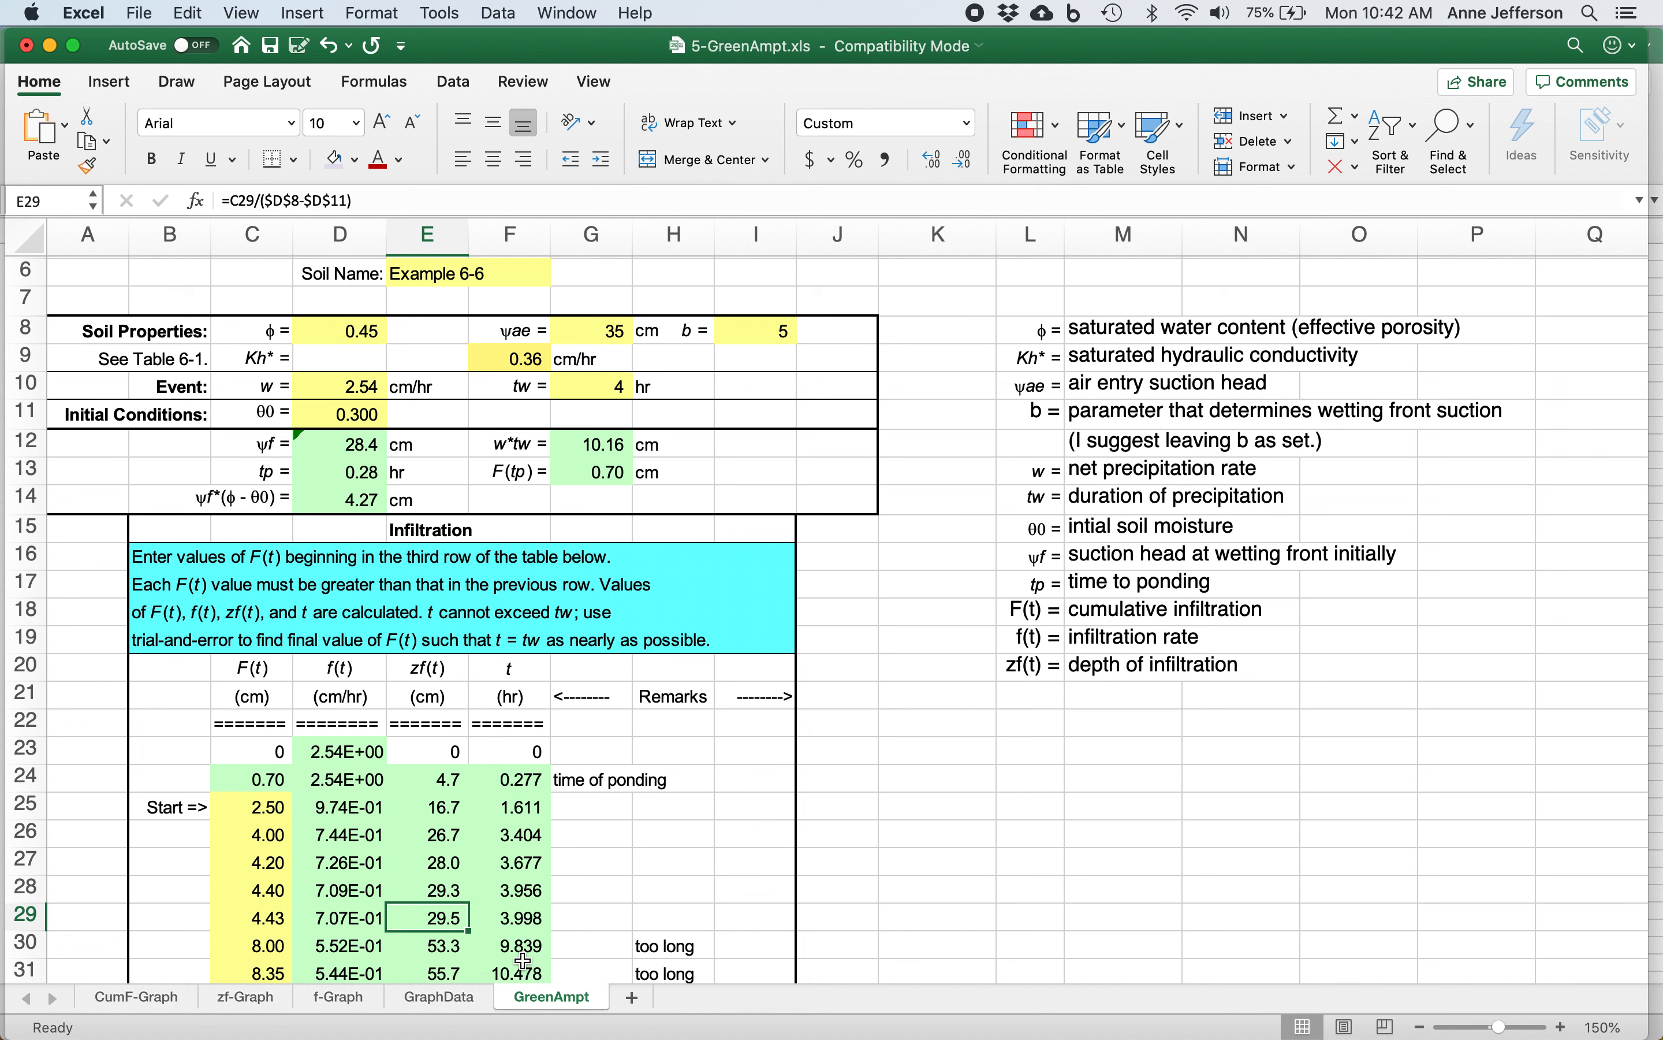
key(Left)
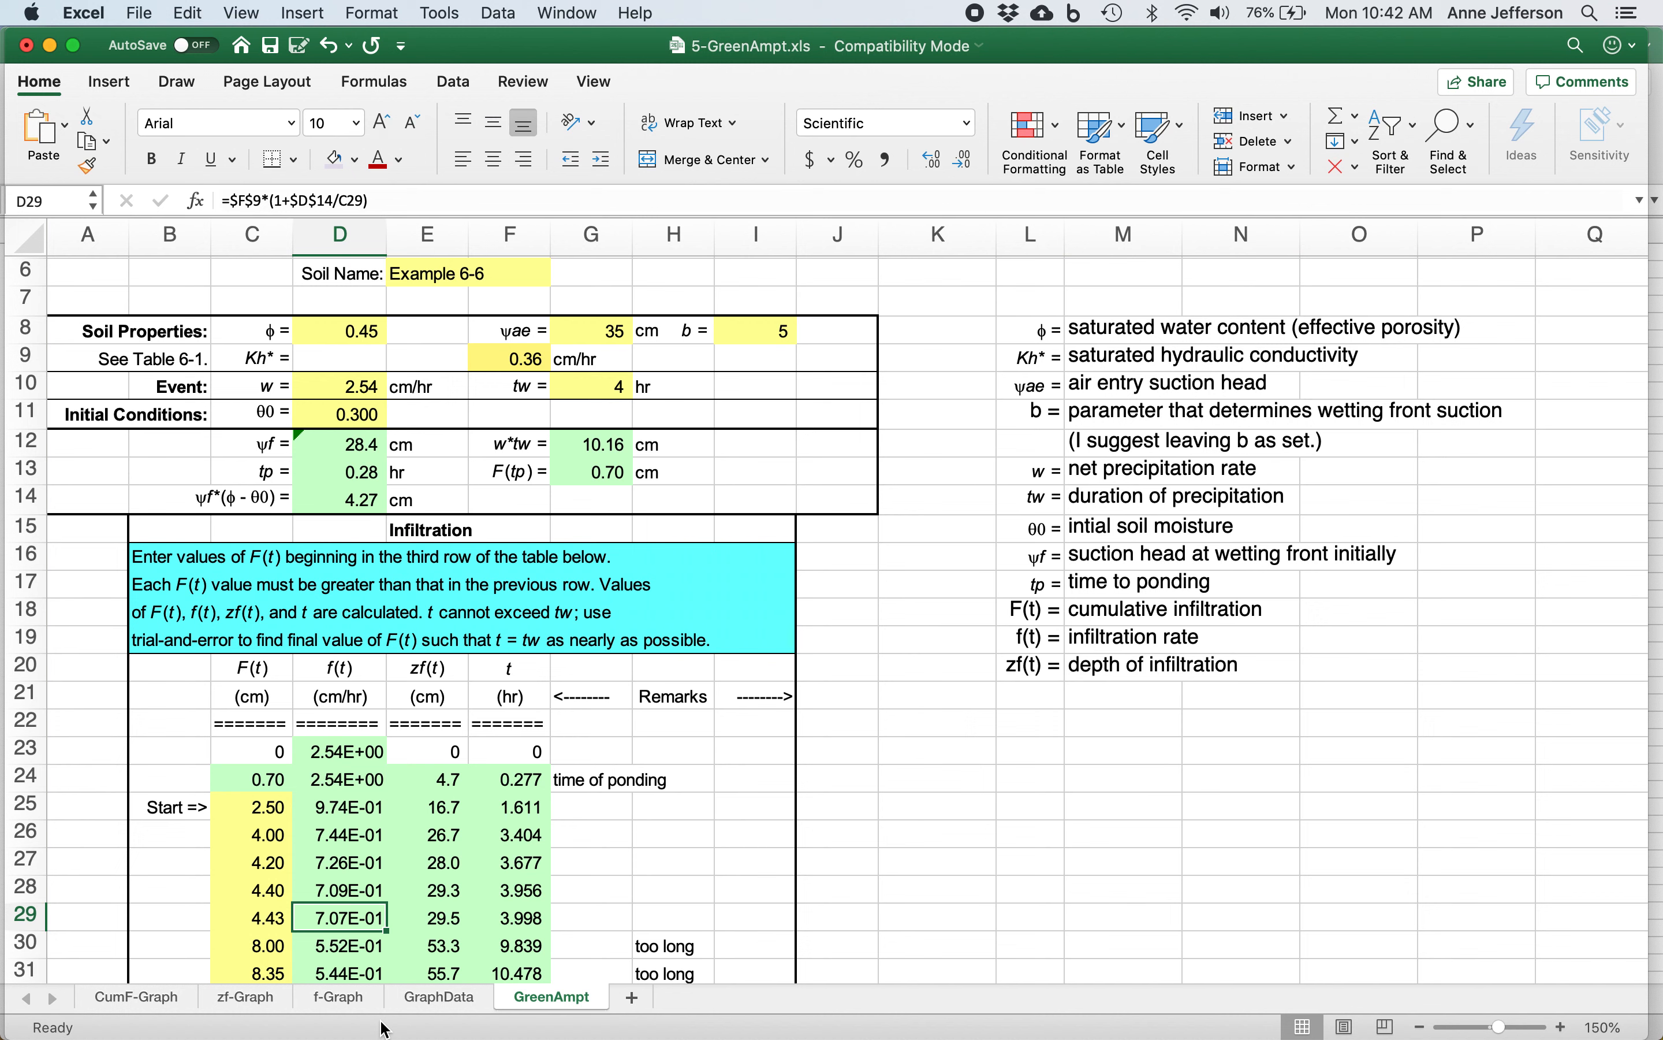
key(Right)
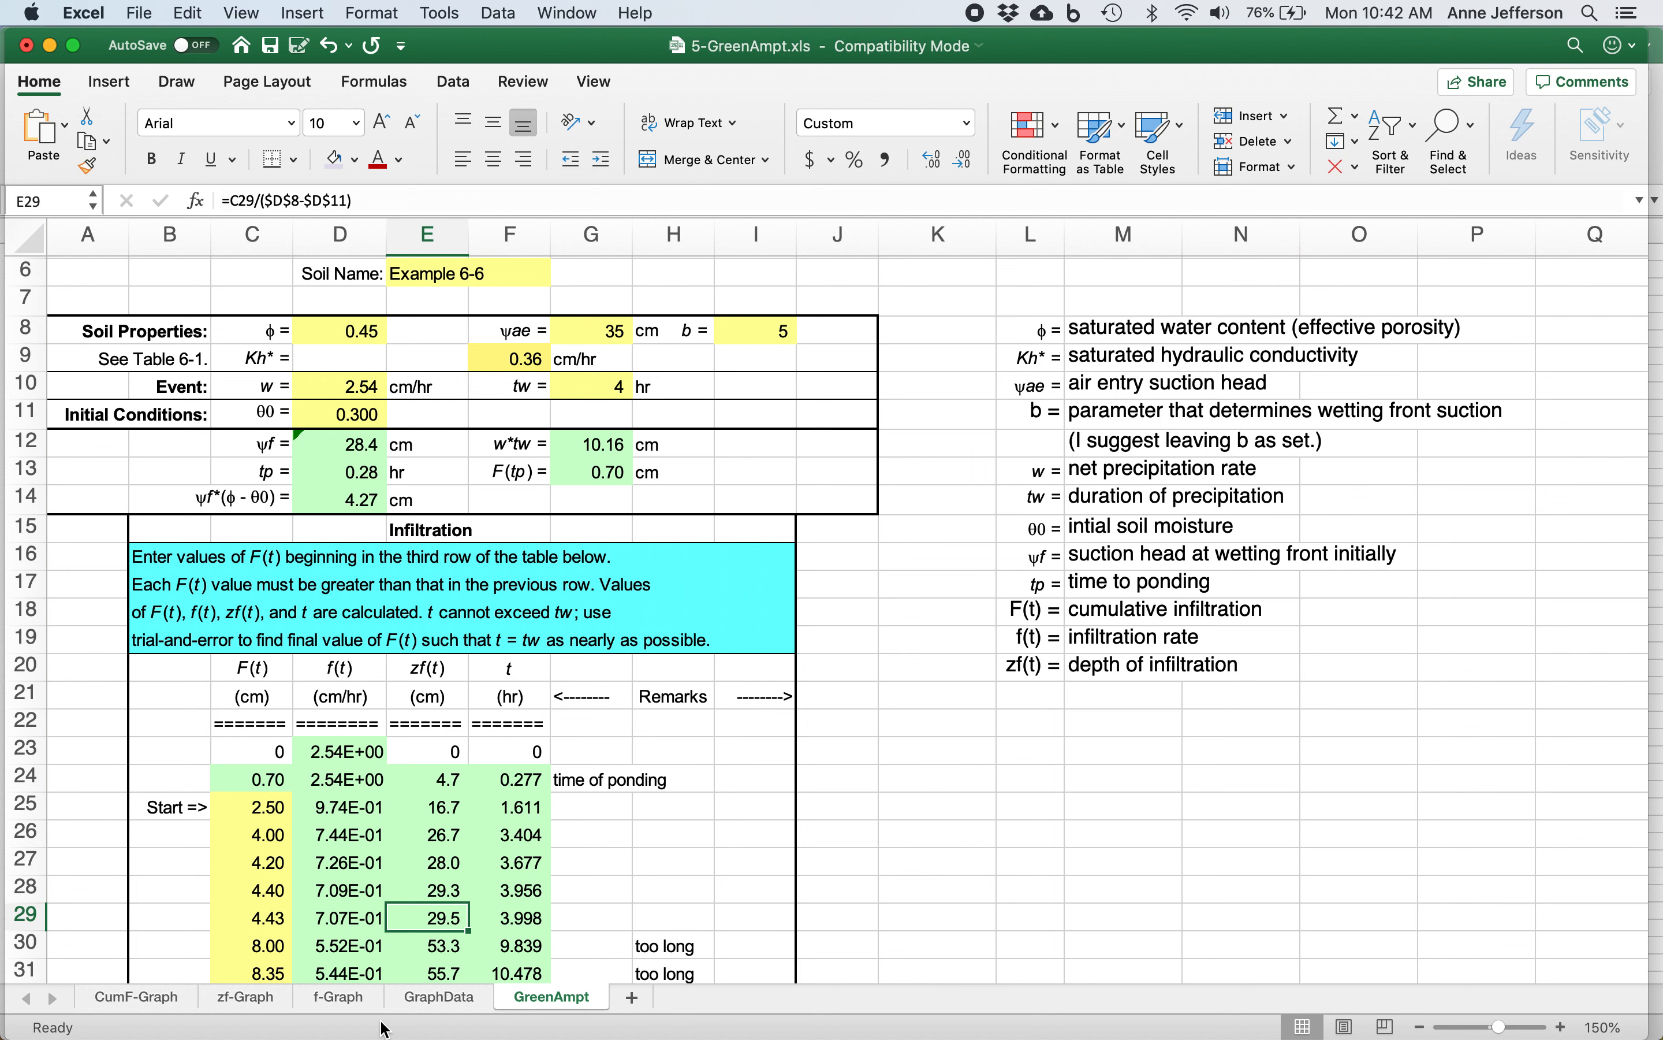
Start a results summary beside the infiltration table by entering the row label "soil 1" in K25.
click(1021, 776)
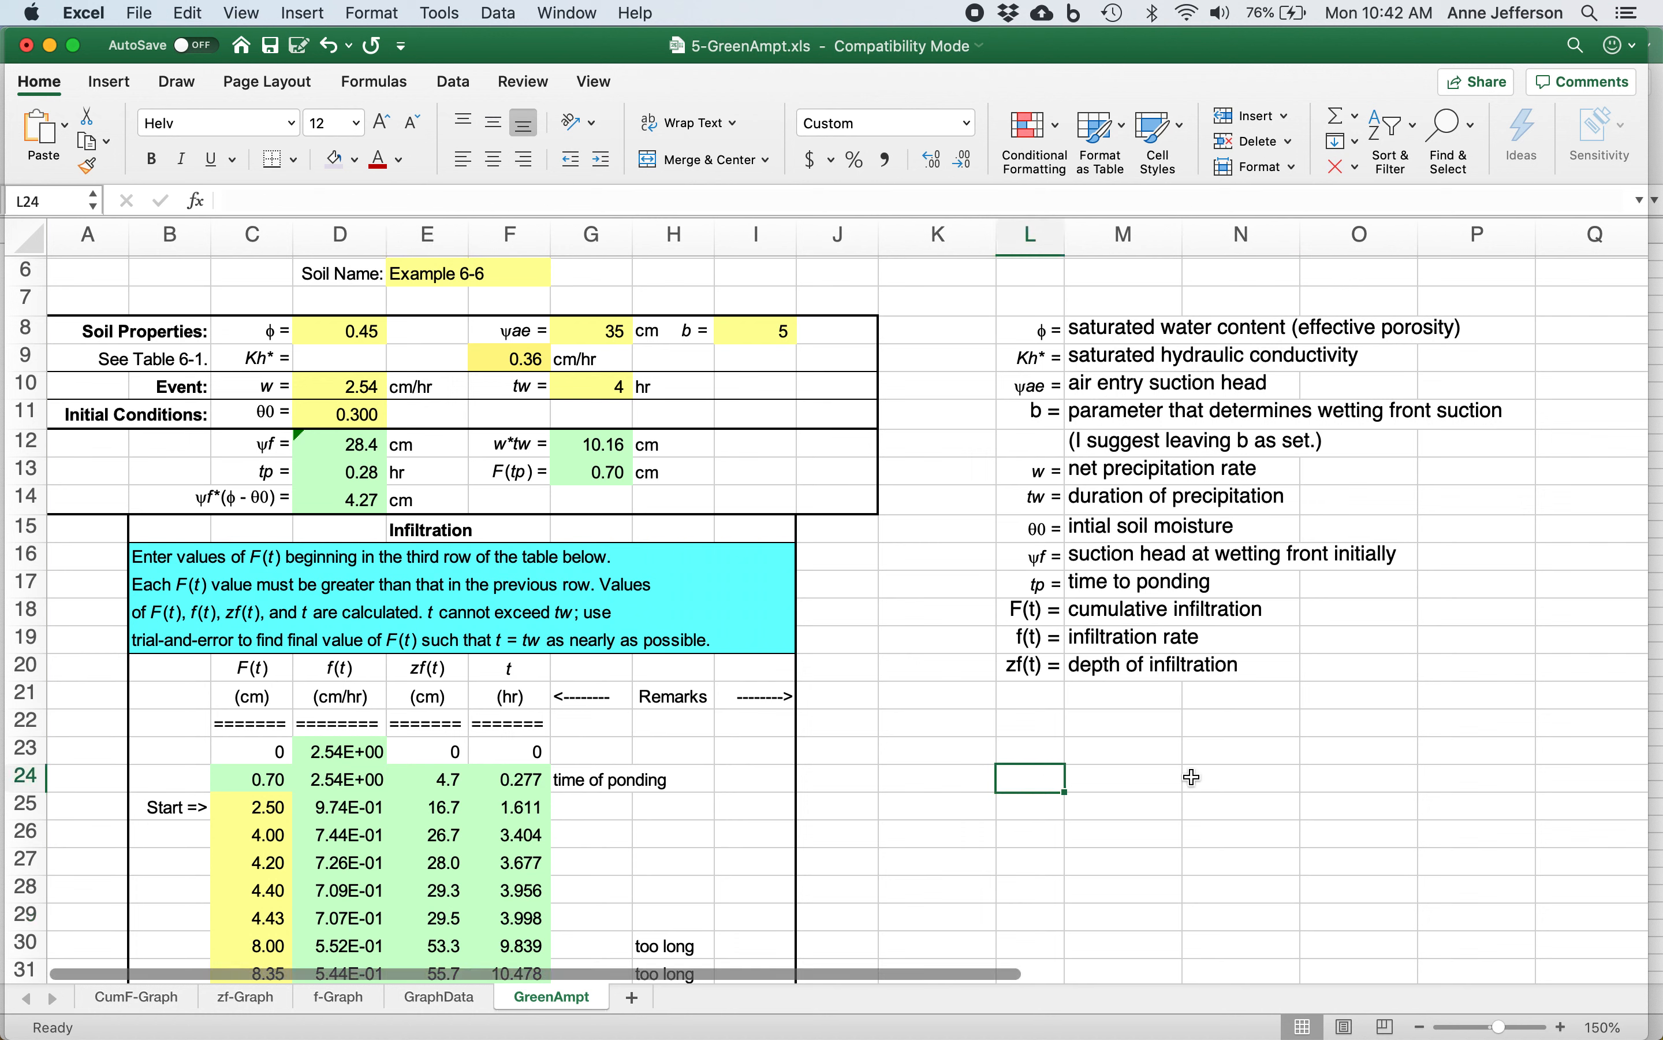
key(Left)
key(Down)
text(s)
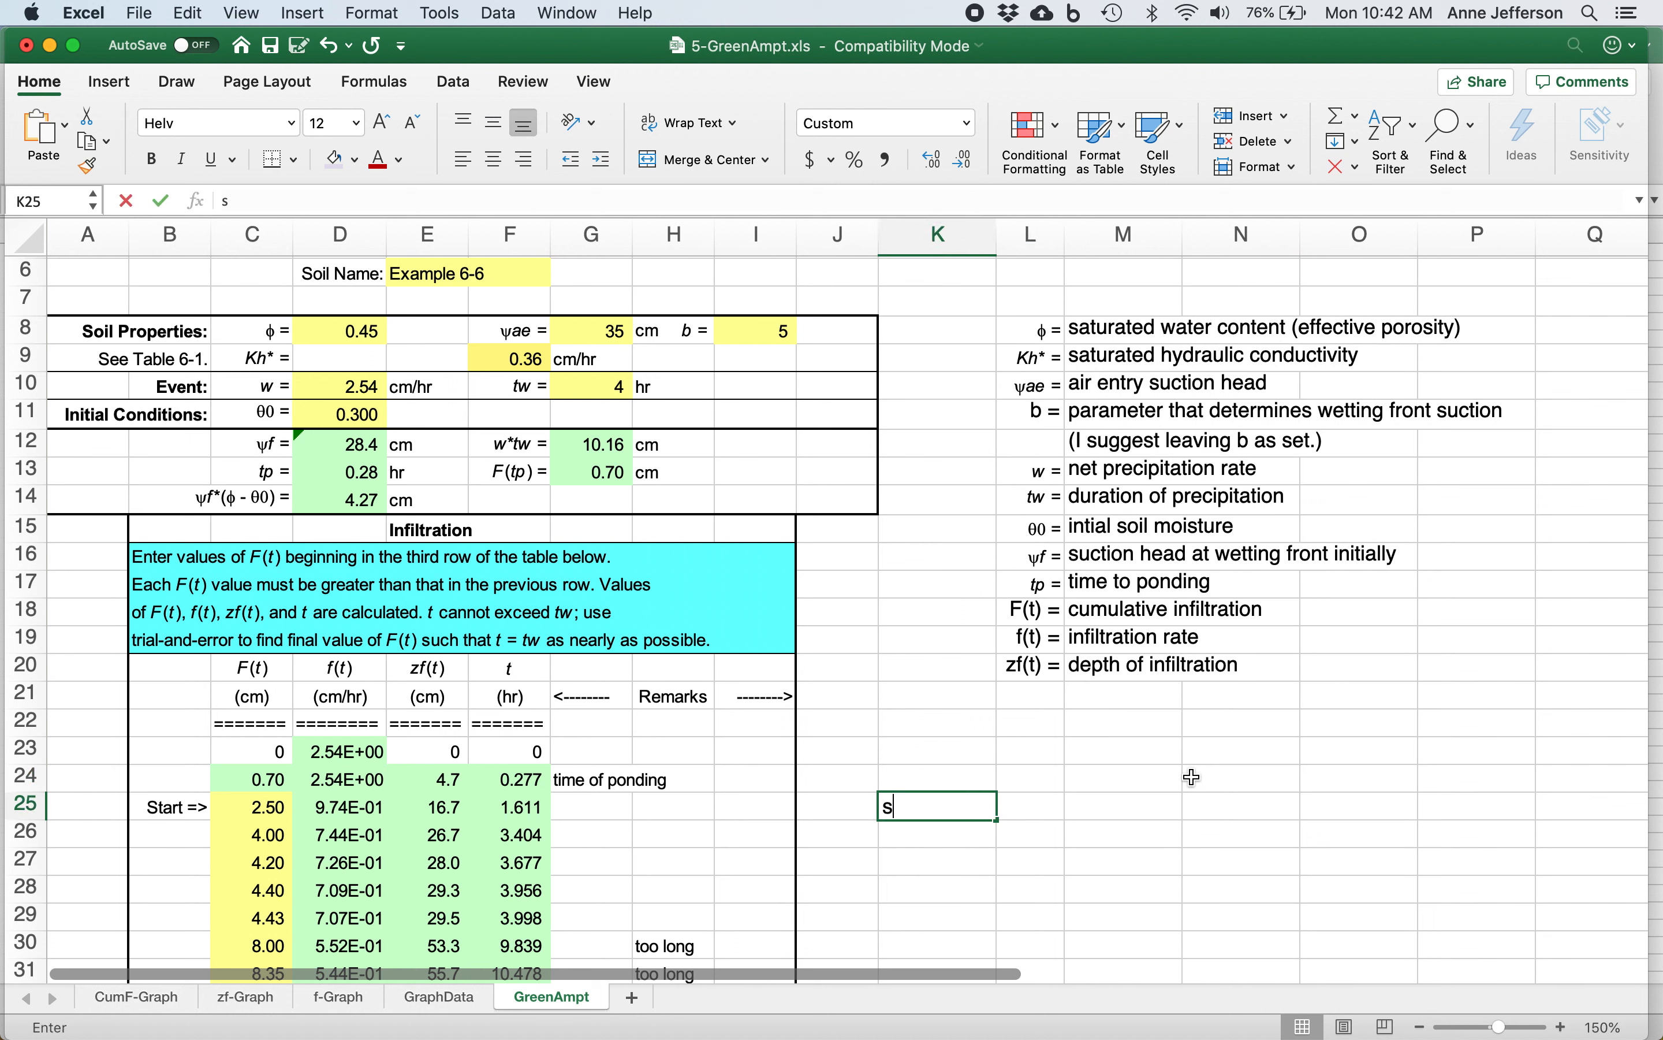
text(oil 1)
key(Return)
Enter the summary headings "tp", "f(t) at 4 hrs" and "zf(t) at 4 hr" in cells L24 to N24.
key(Up)
key(Up)
key(Right)
text(tp)
key(Tab)
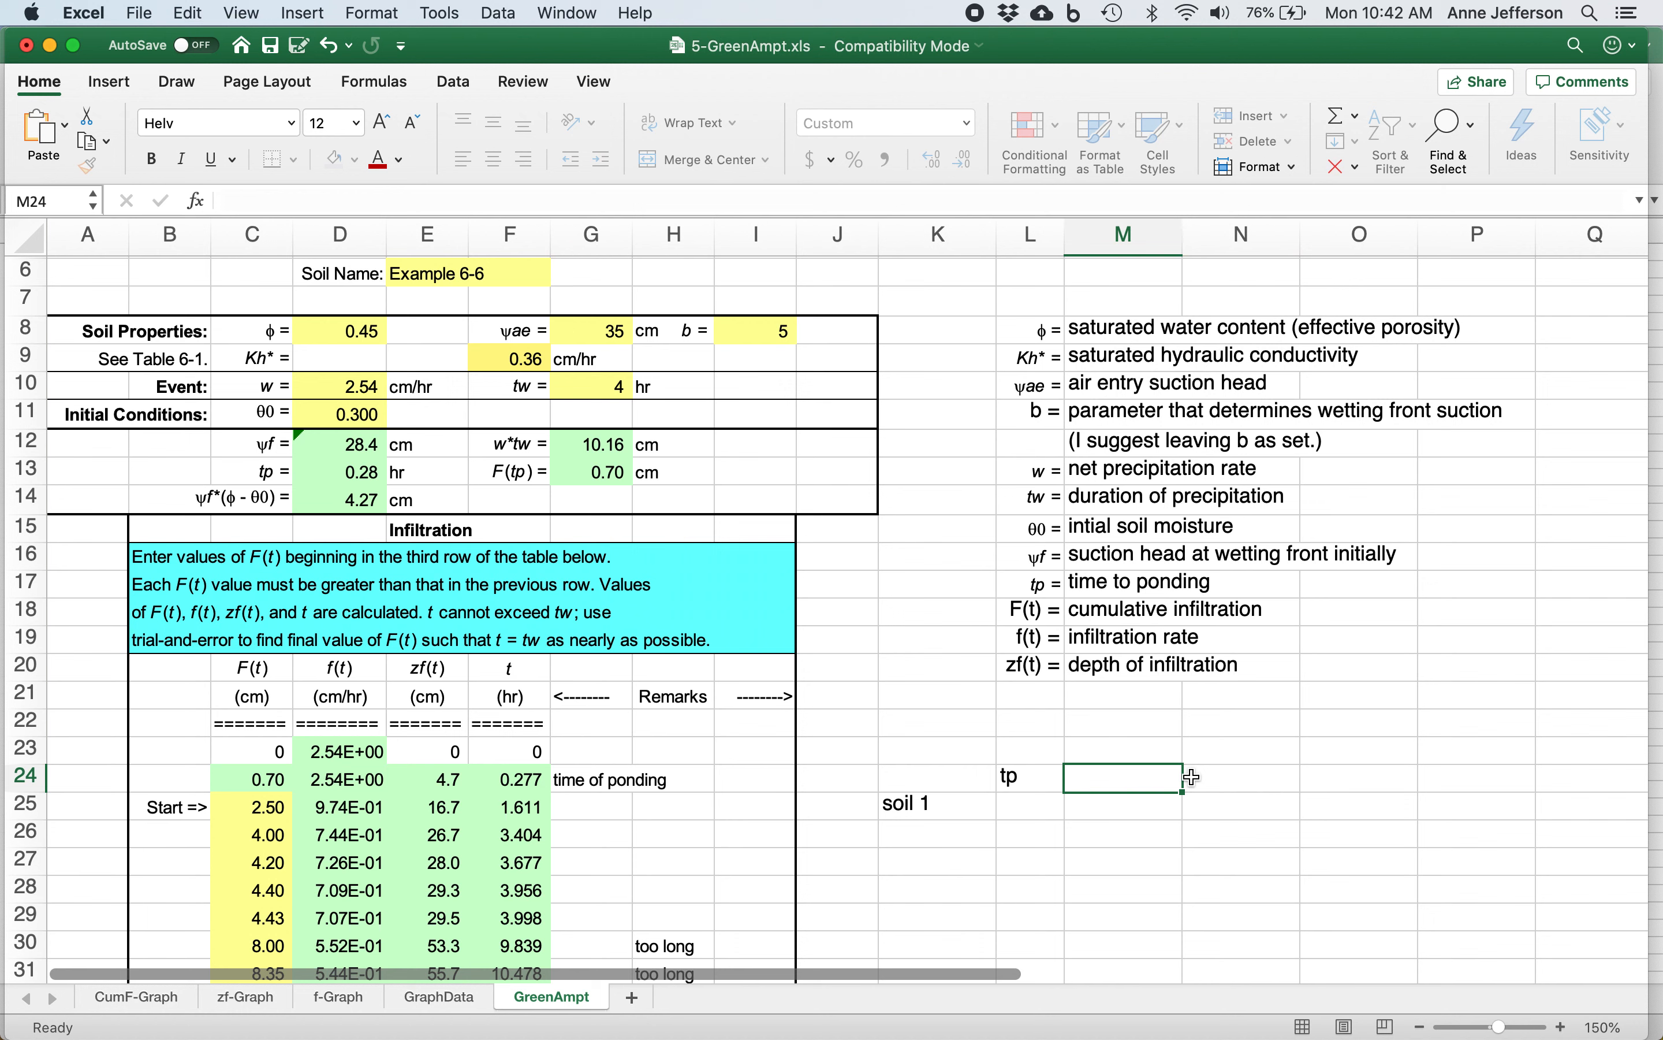
text(f(t) at 4 hrs)
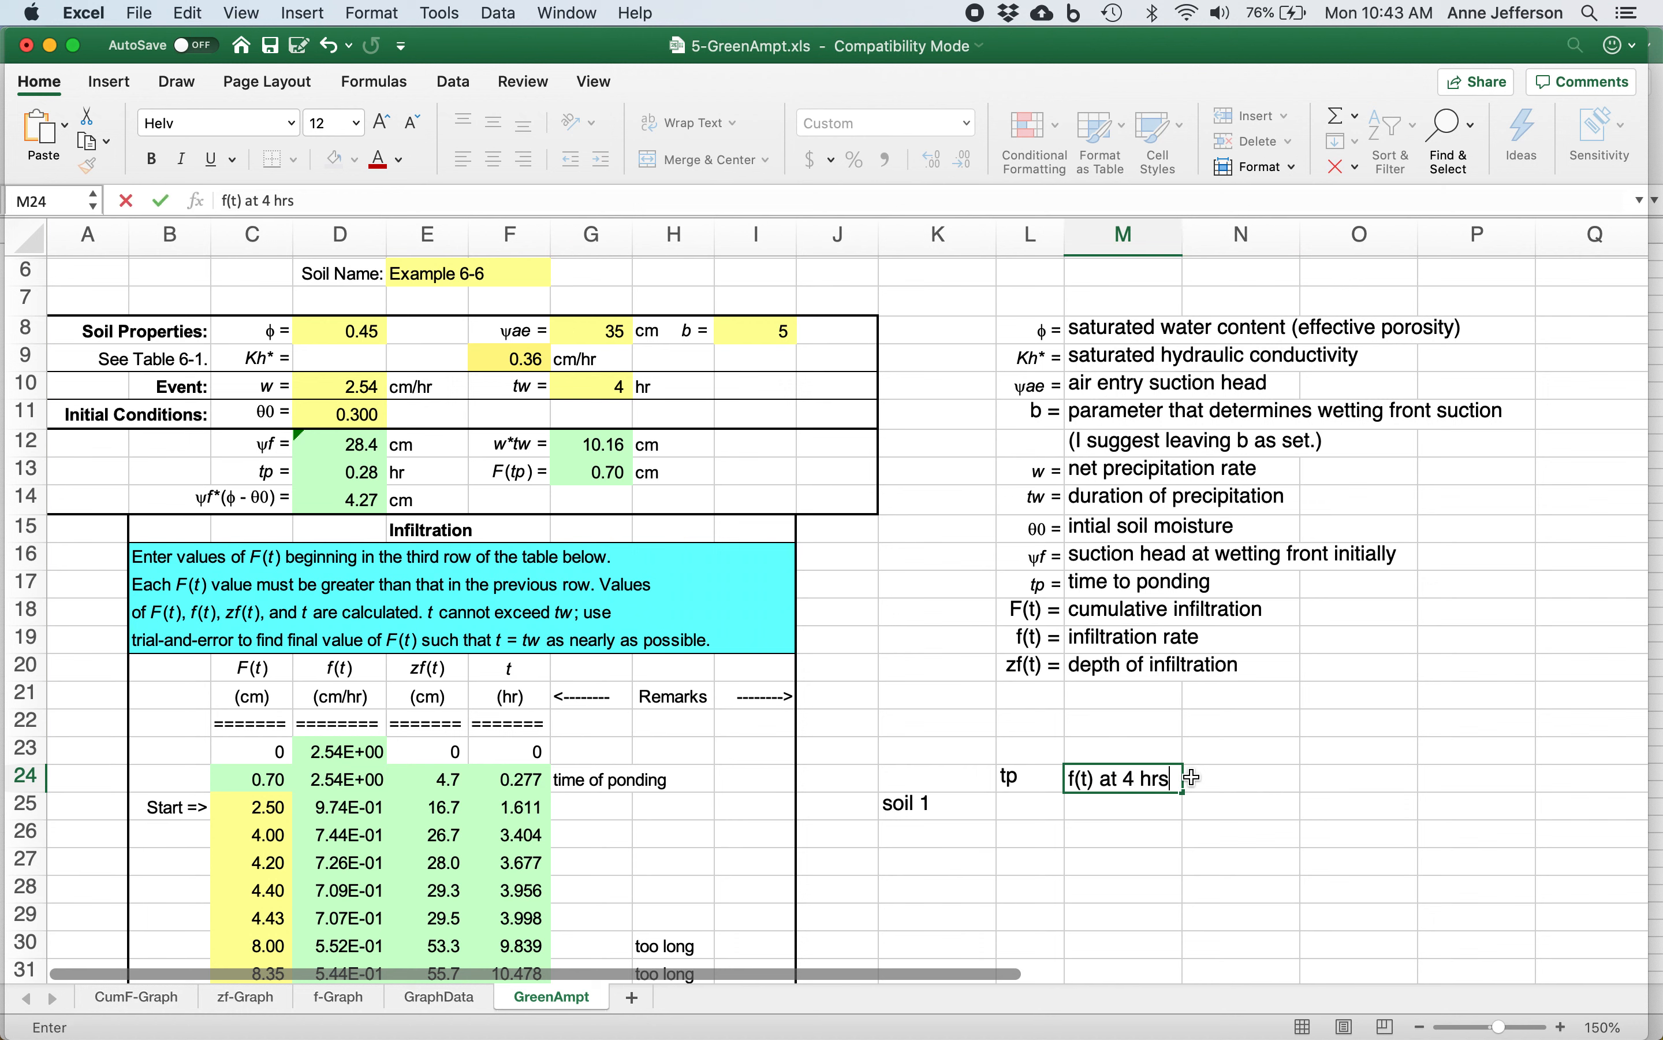
key(Tab)
text(z)
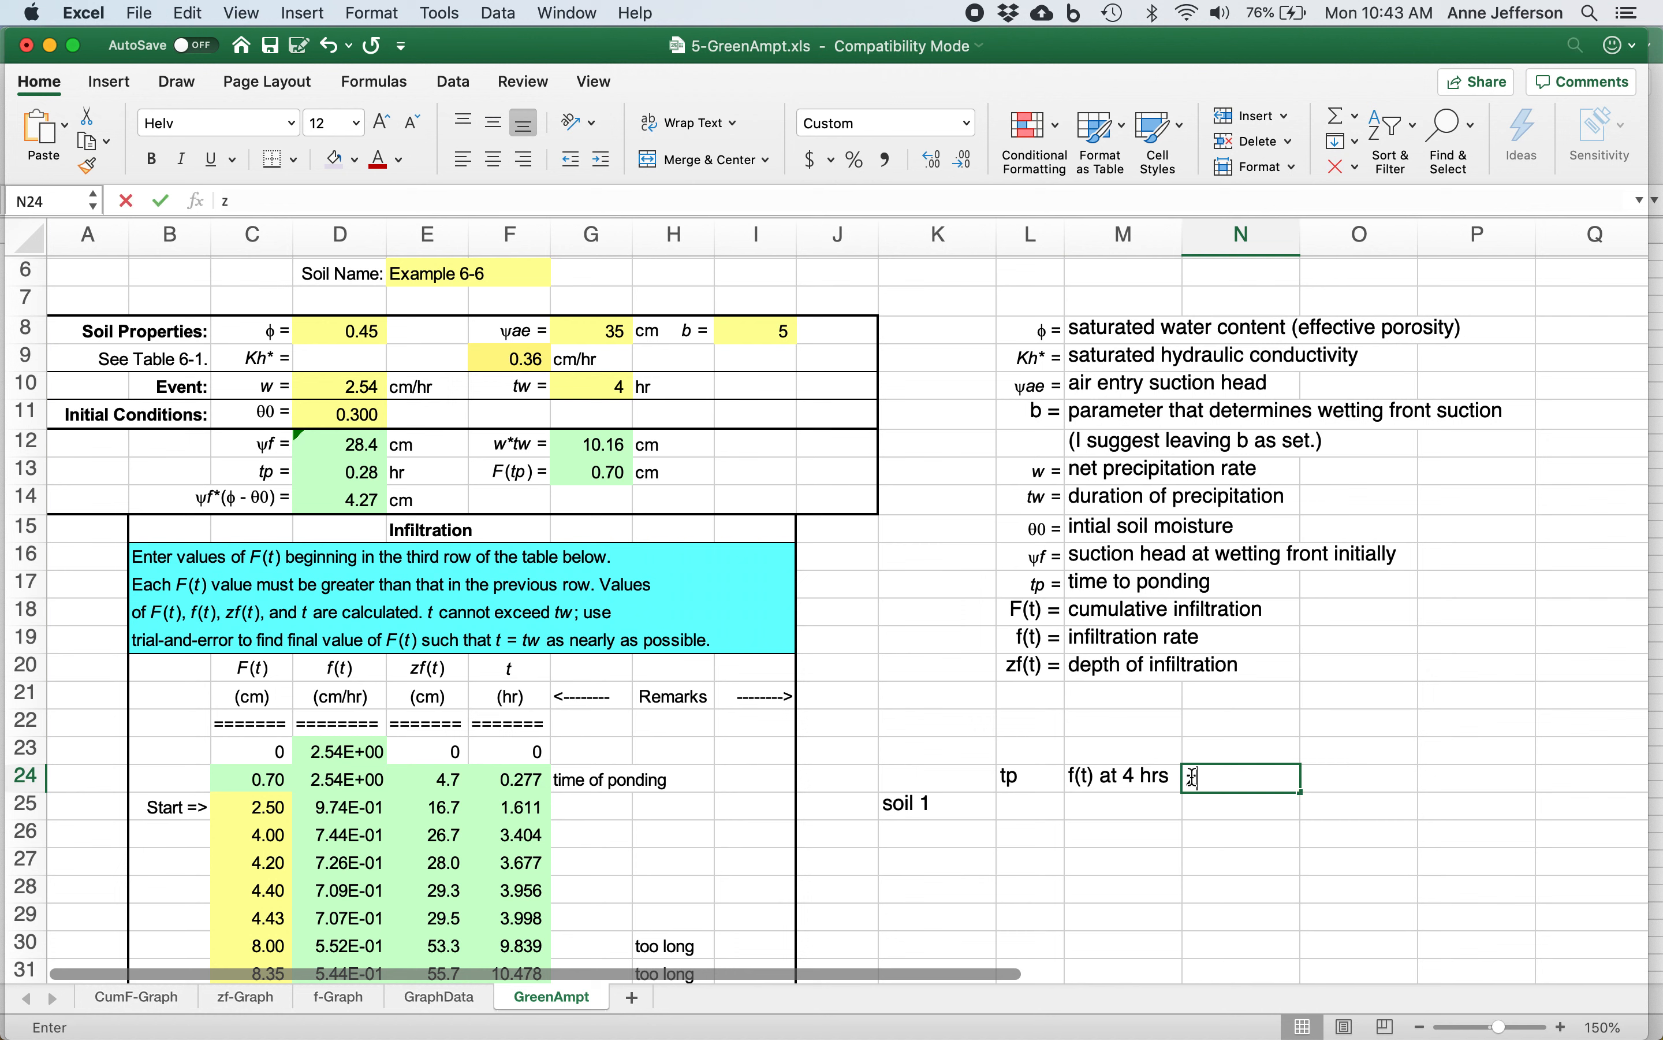
text(f(t) at 4 hr)
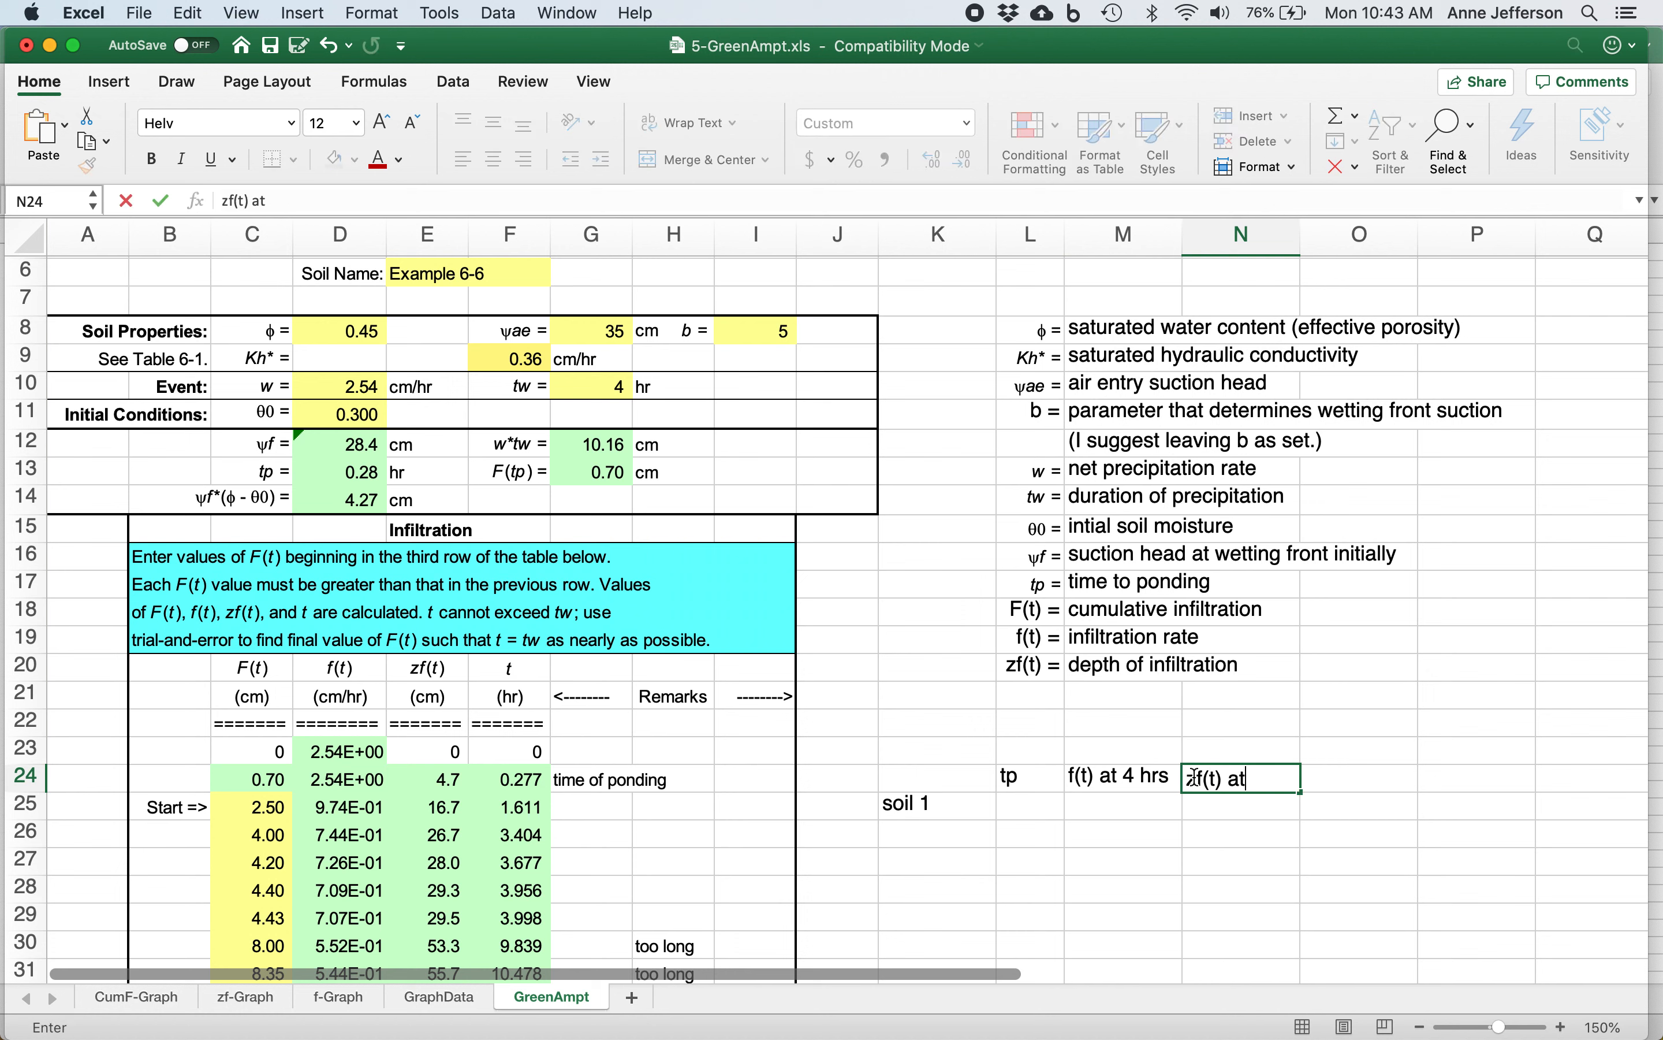
key(Return)
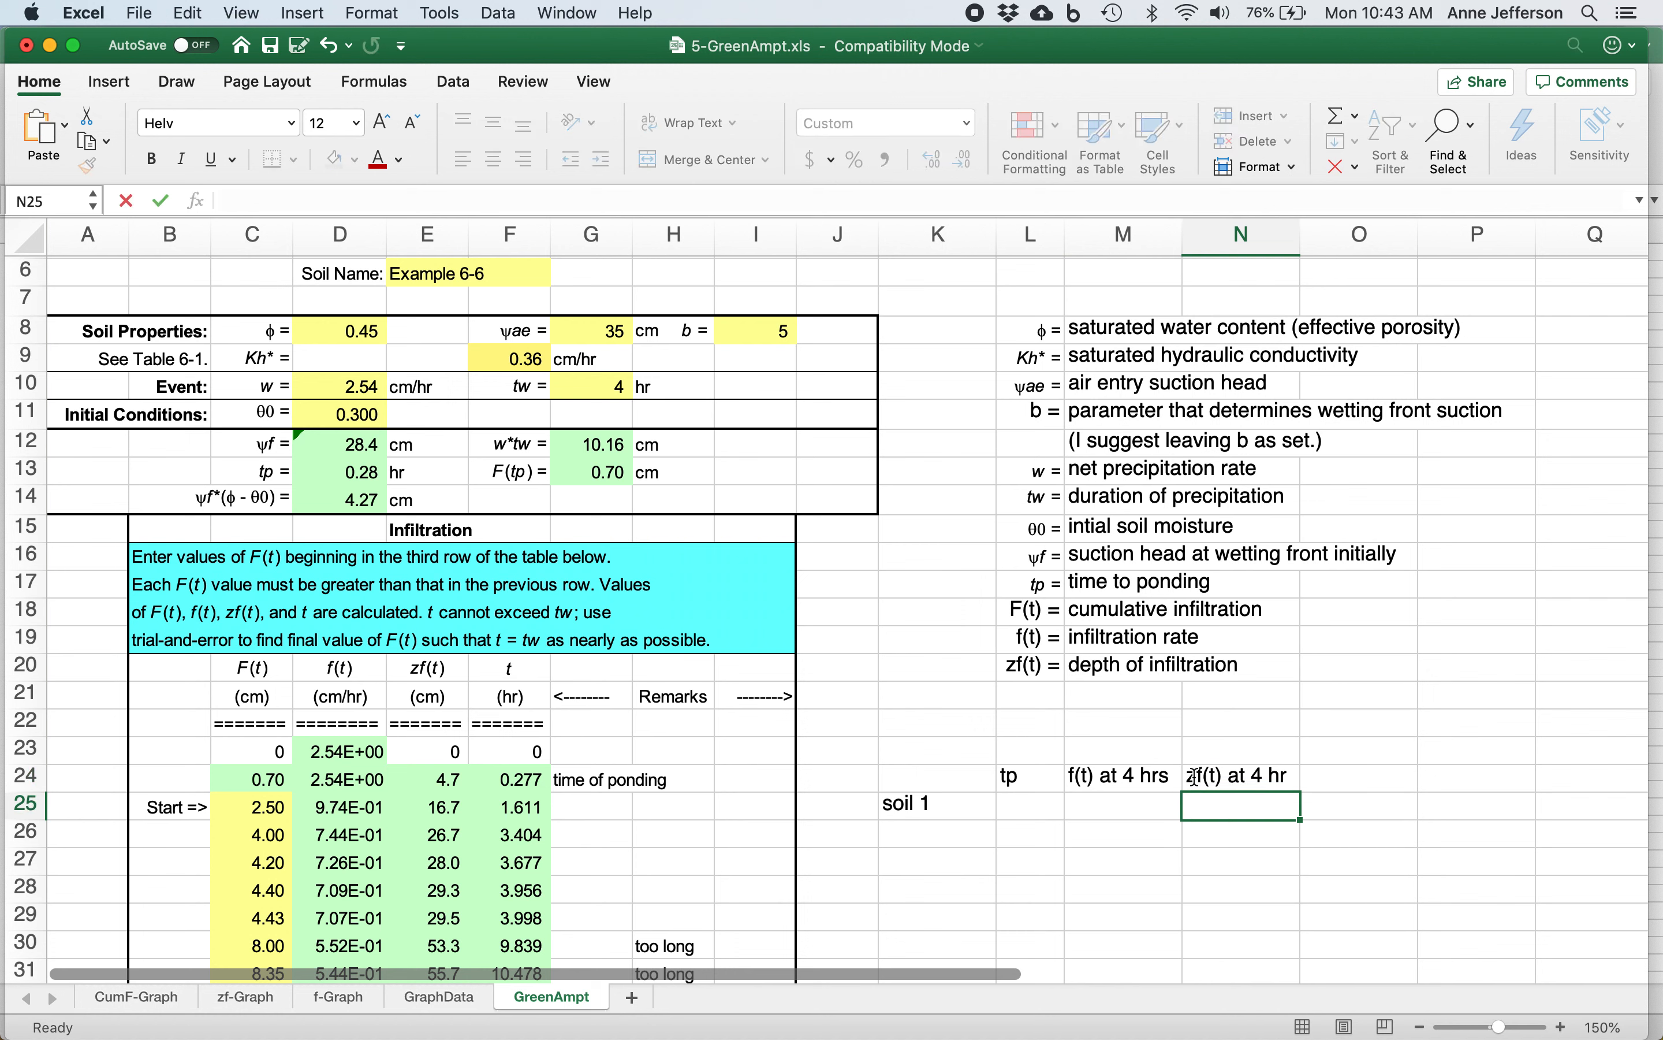
Fill in the soil 1 summary row with tp 0.277, f(t) .707 and zf(t) 29.5.
key(Left)
key(Left)
text(0.277)
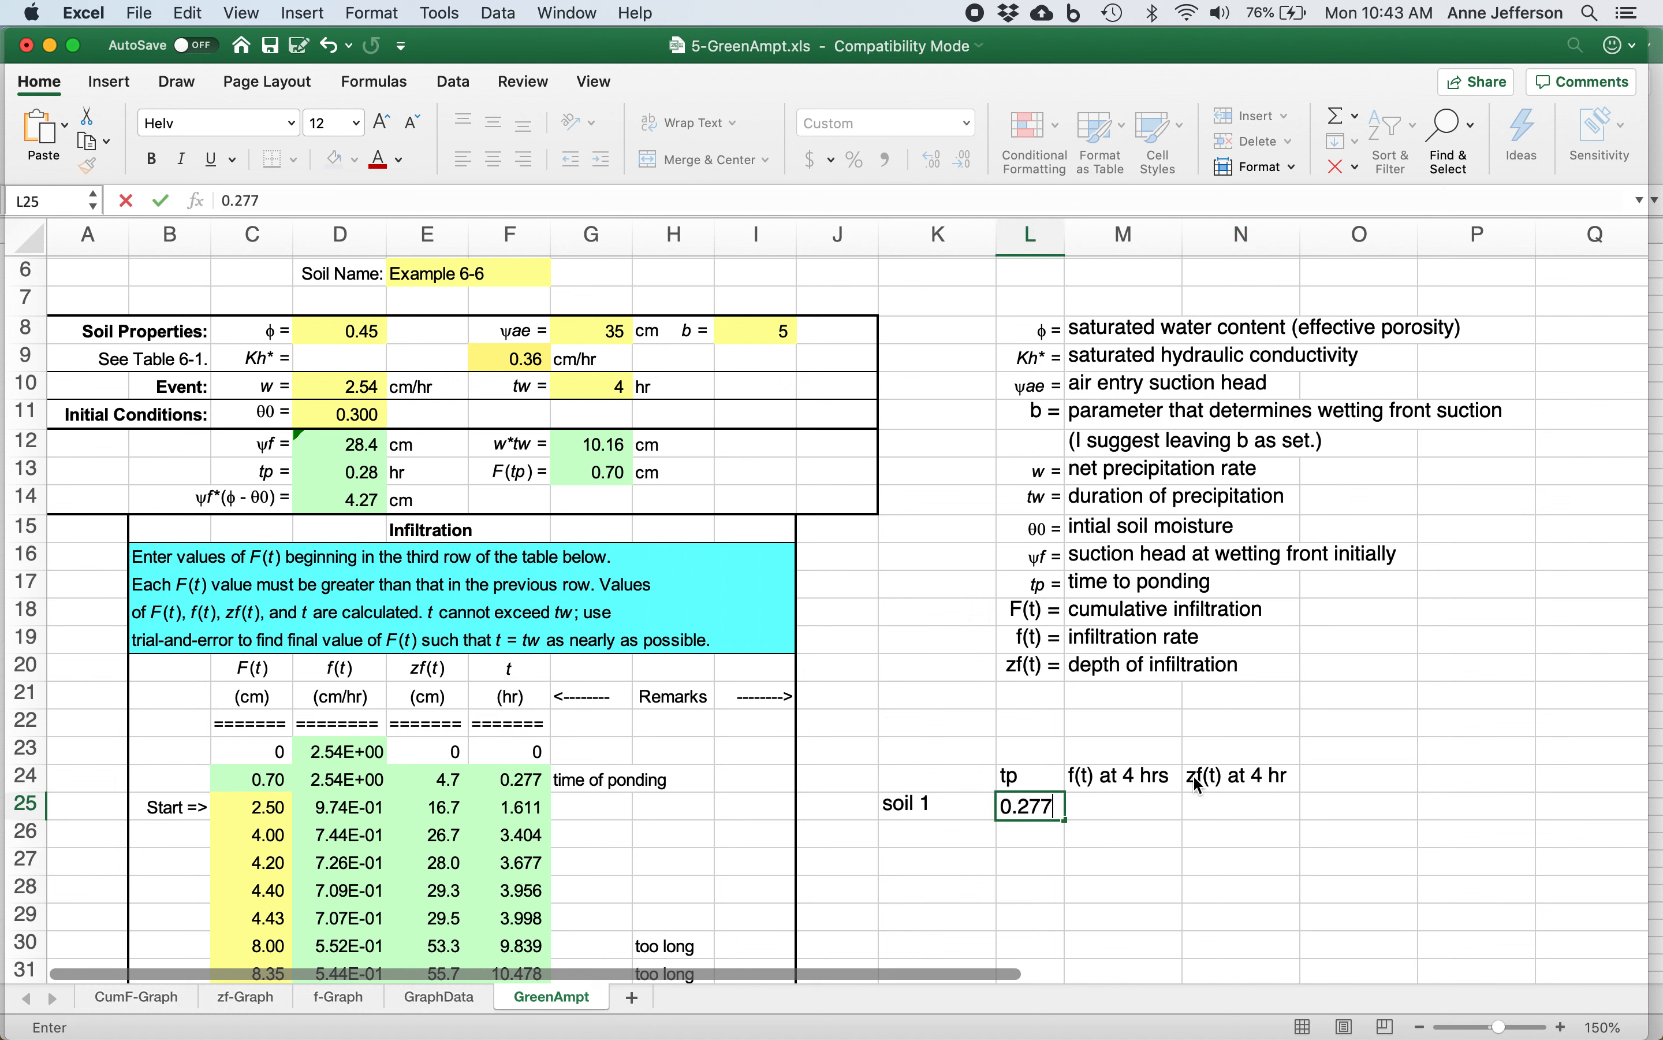
key(Tab)
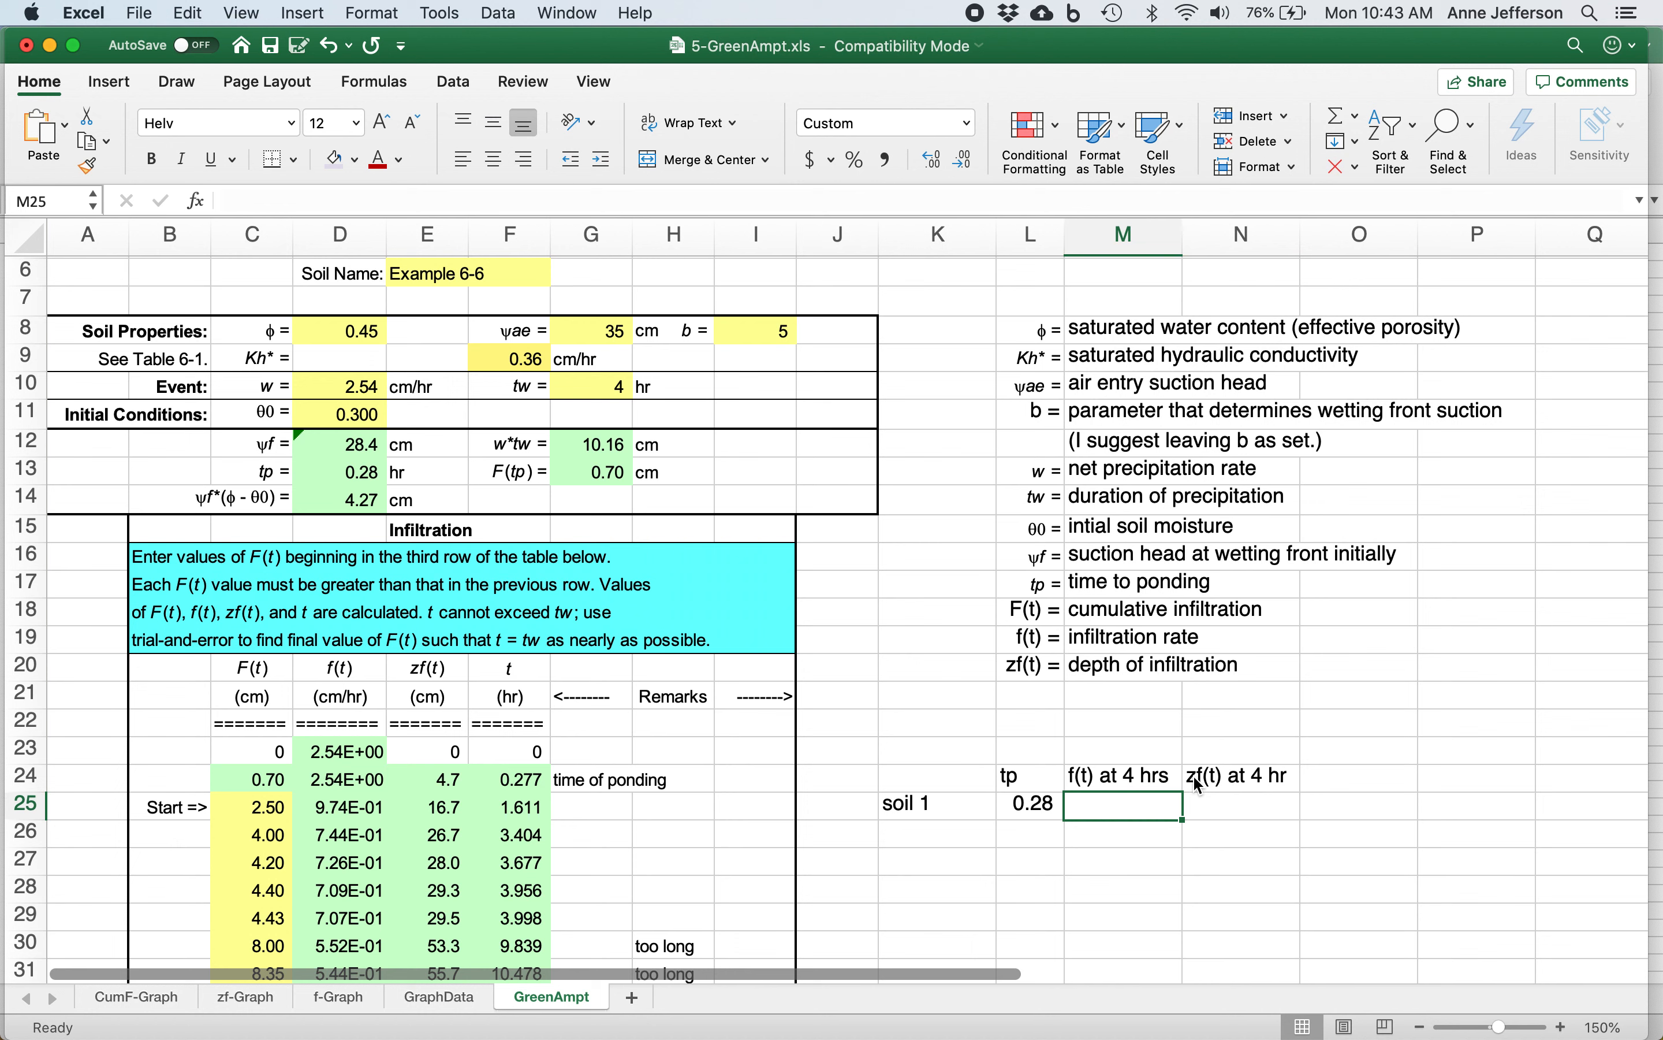
text(.707)
key(Tab)
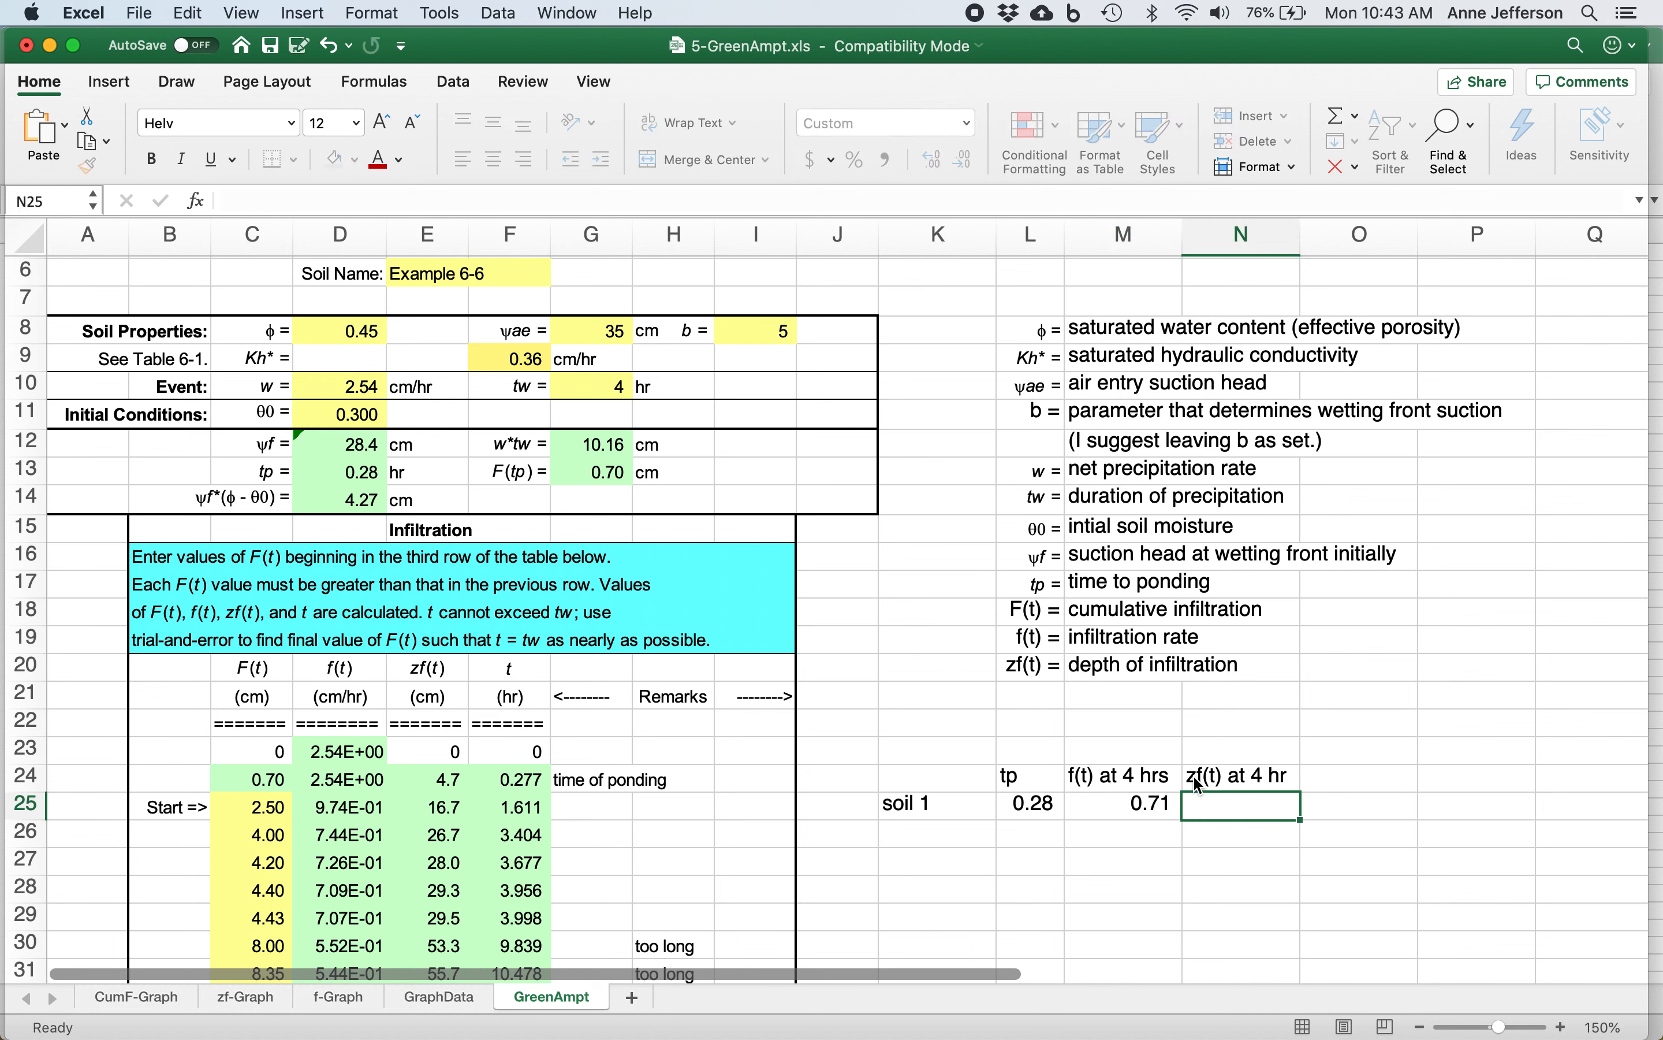
text(29.5)
key(Return)
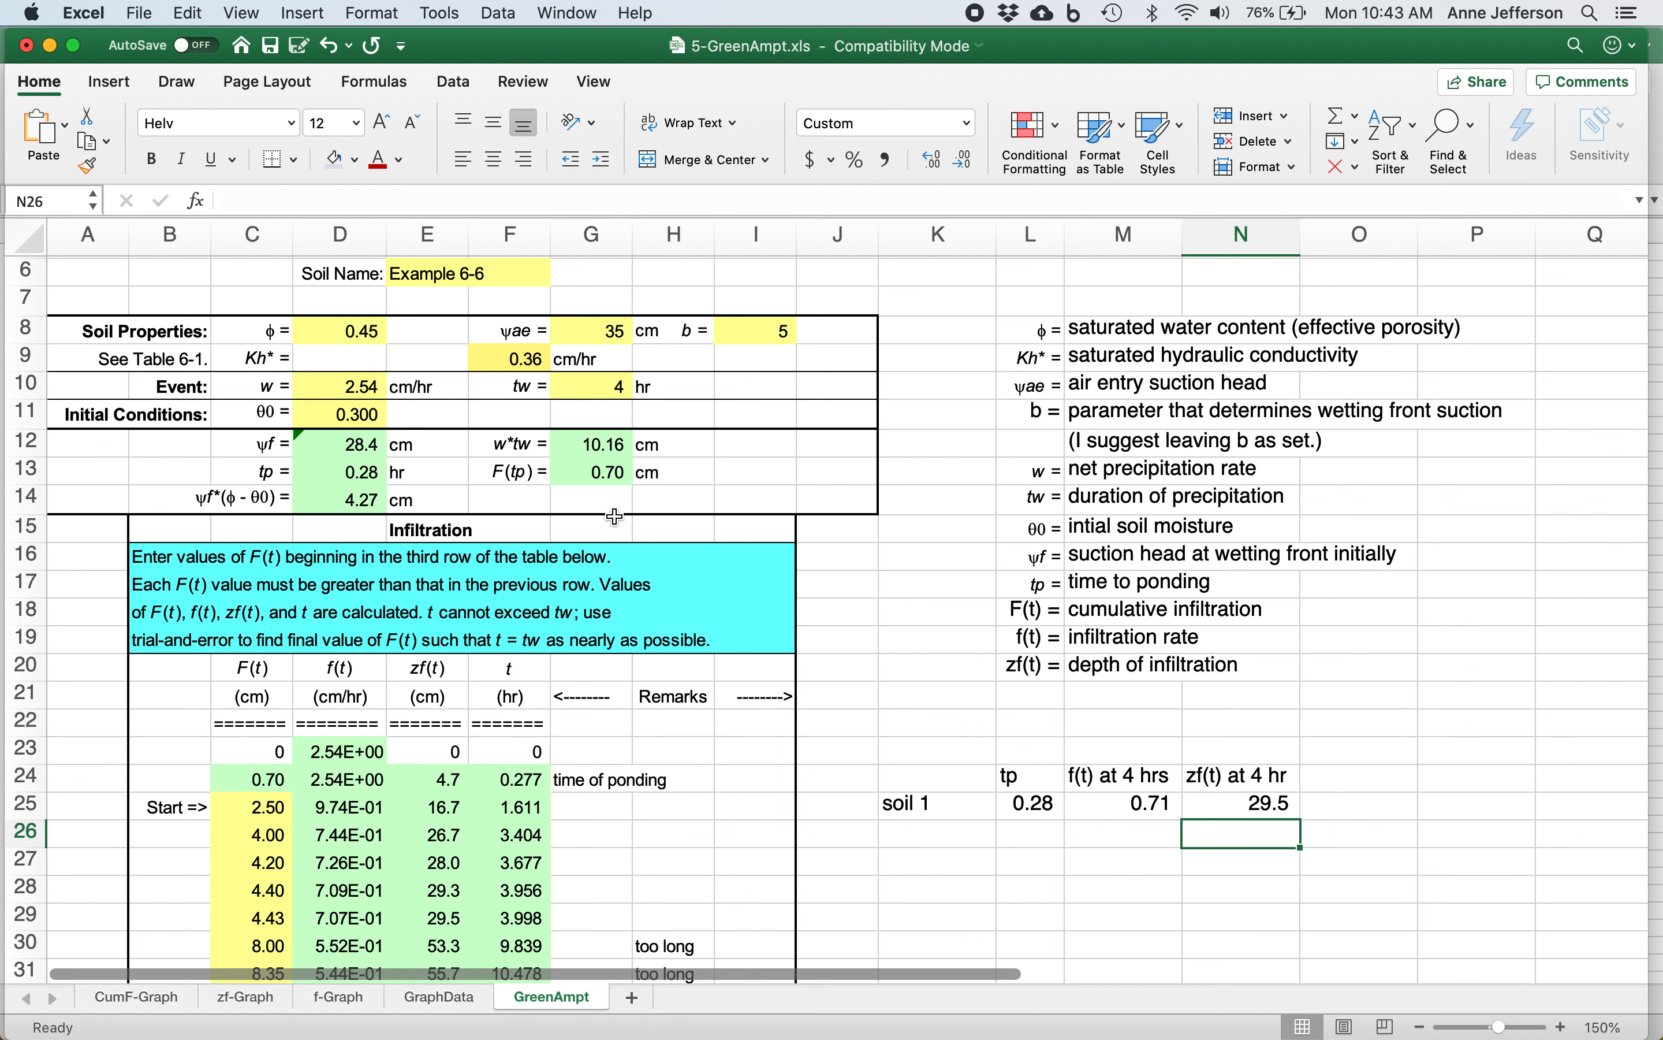
Set the net precipitation rate w to 5 cm/hr.
click(384, 376)
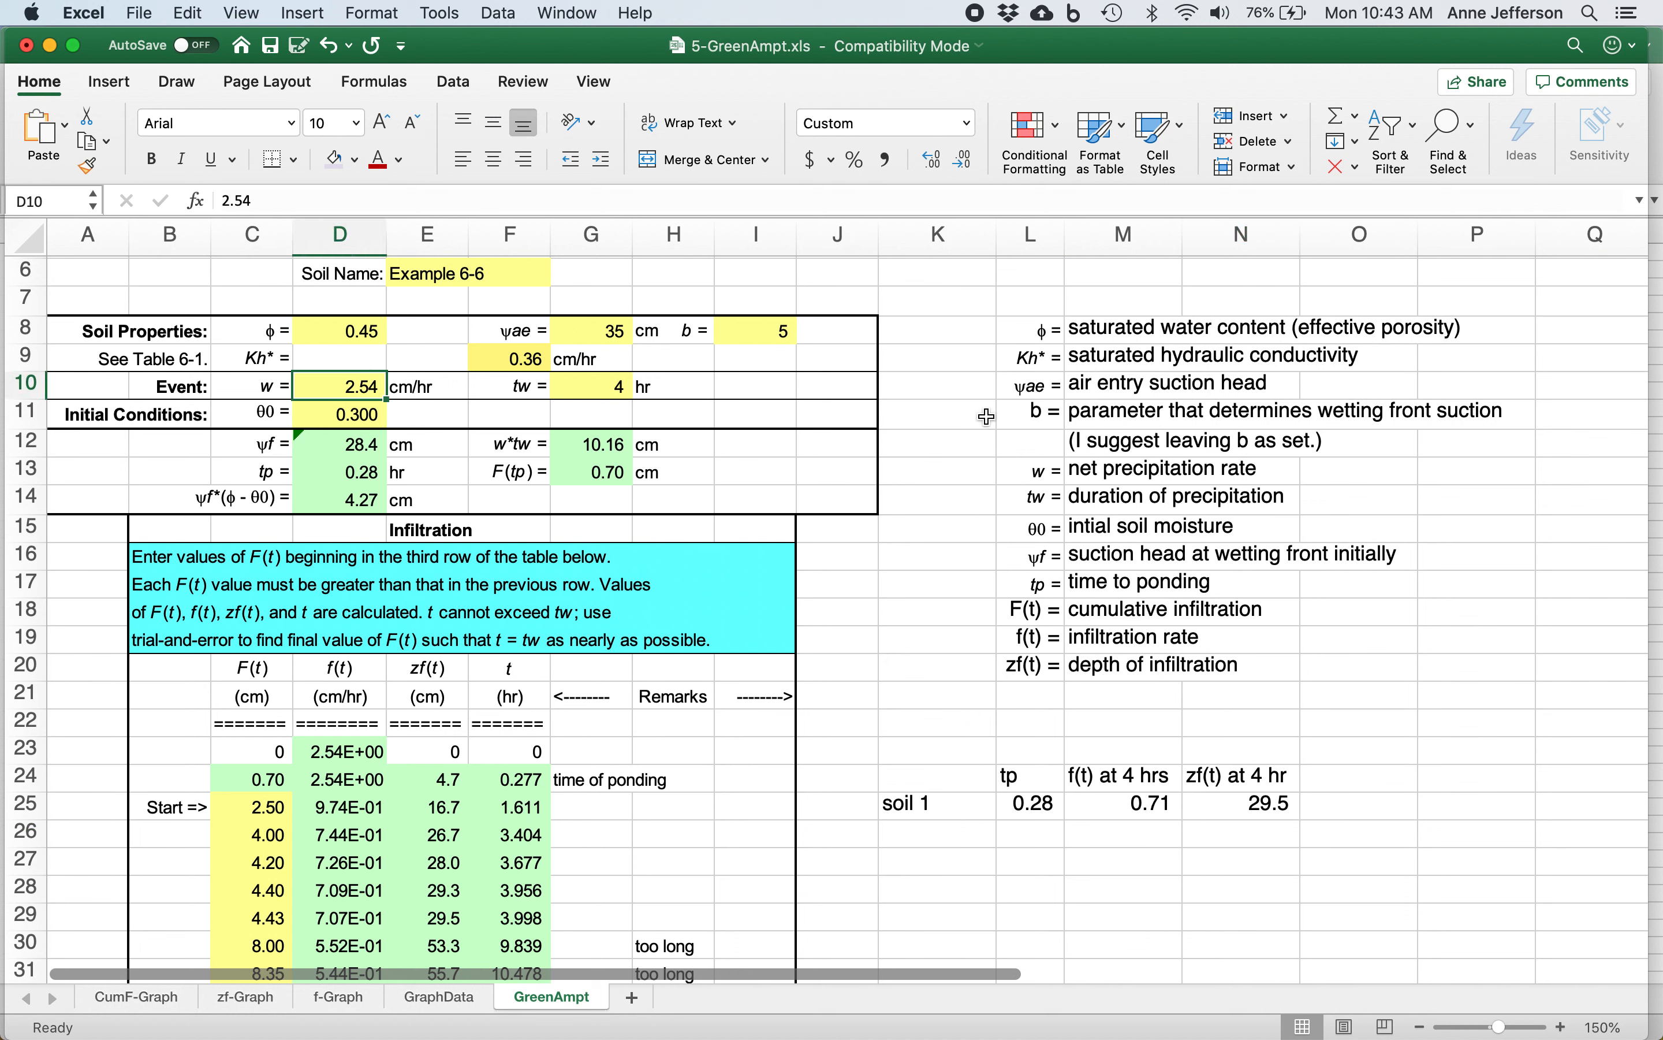
text(5)
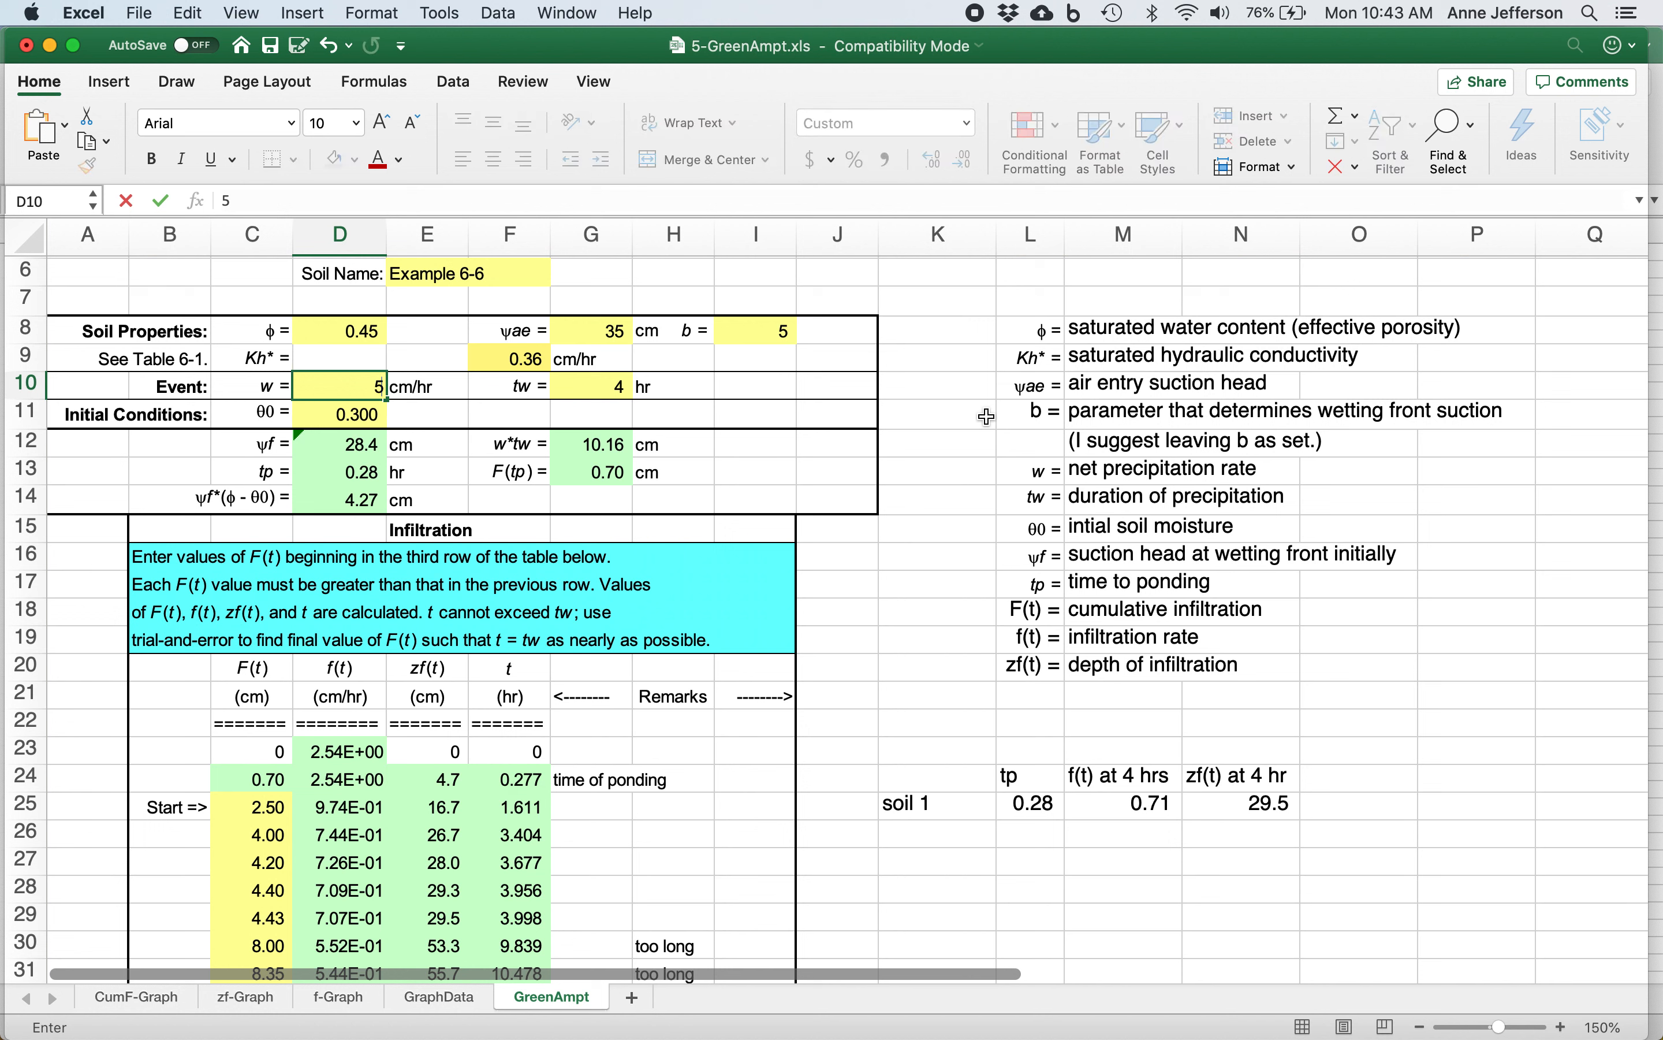
key(Return)
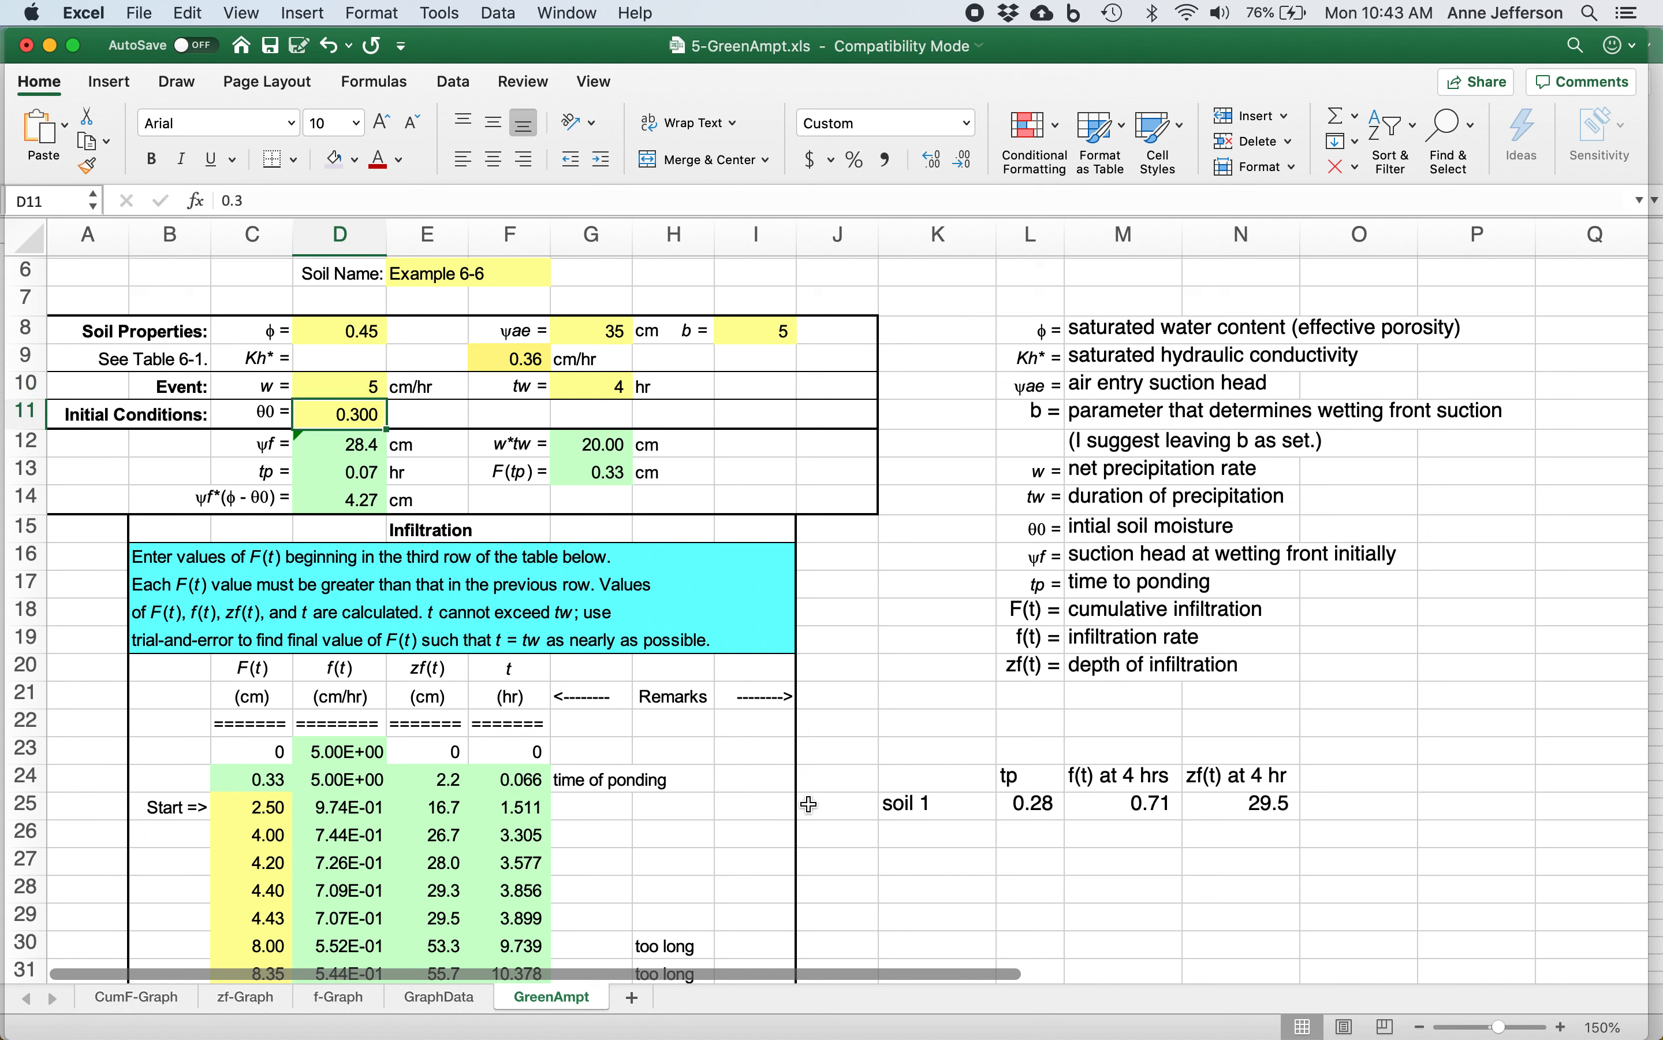
Add a "soil 2" row in K26 of the summary and enter its time to ponding tp as .066.
click(970, 844)
text(soil 2)
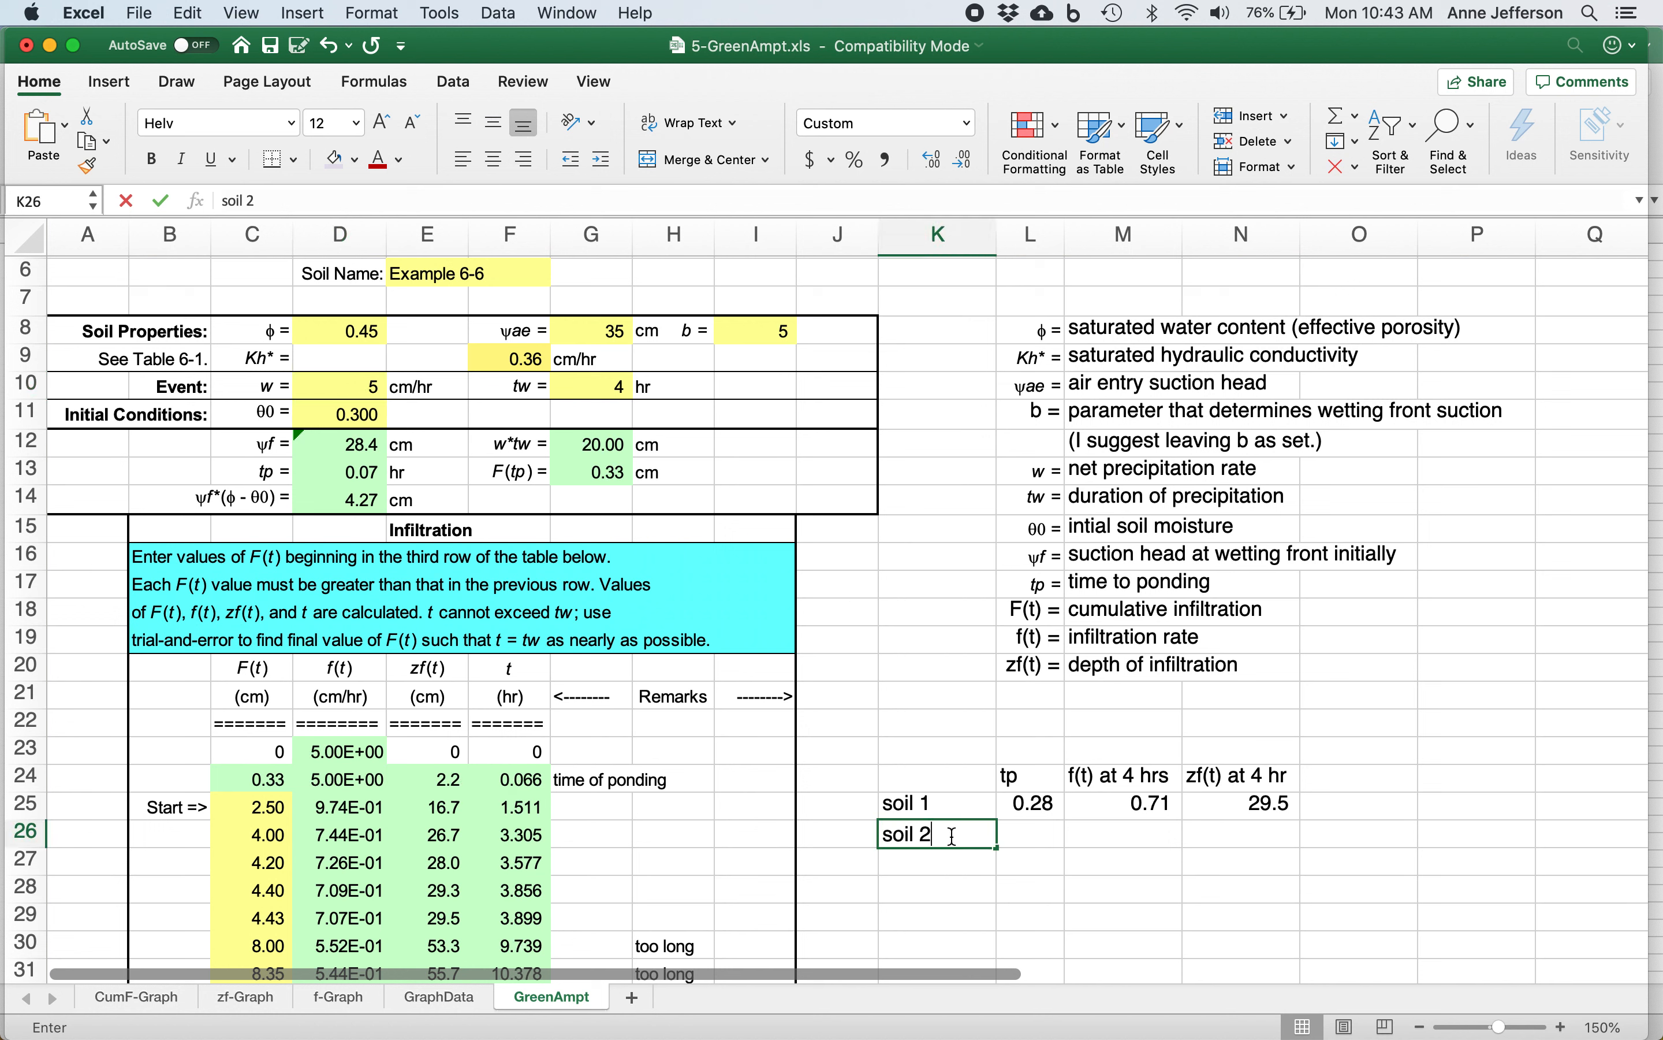
key(Tab)
click(495, 781)
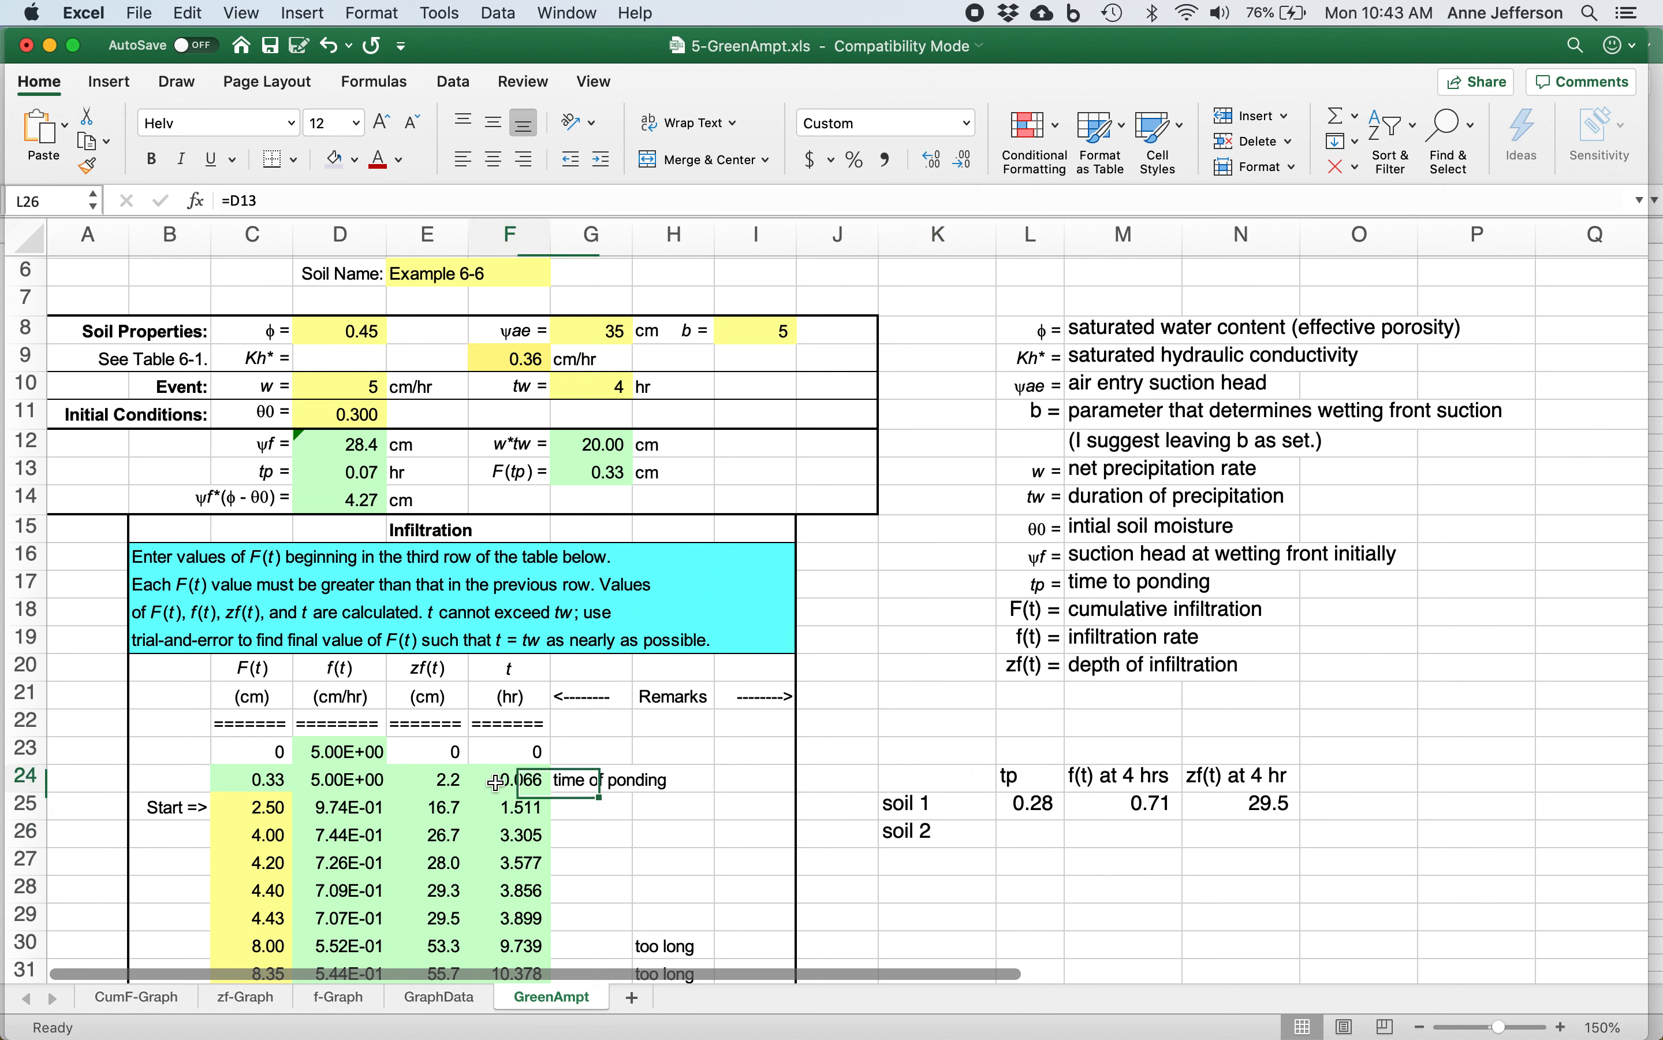
click(1031, 834)
text(.0)
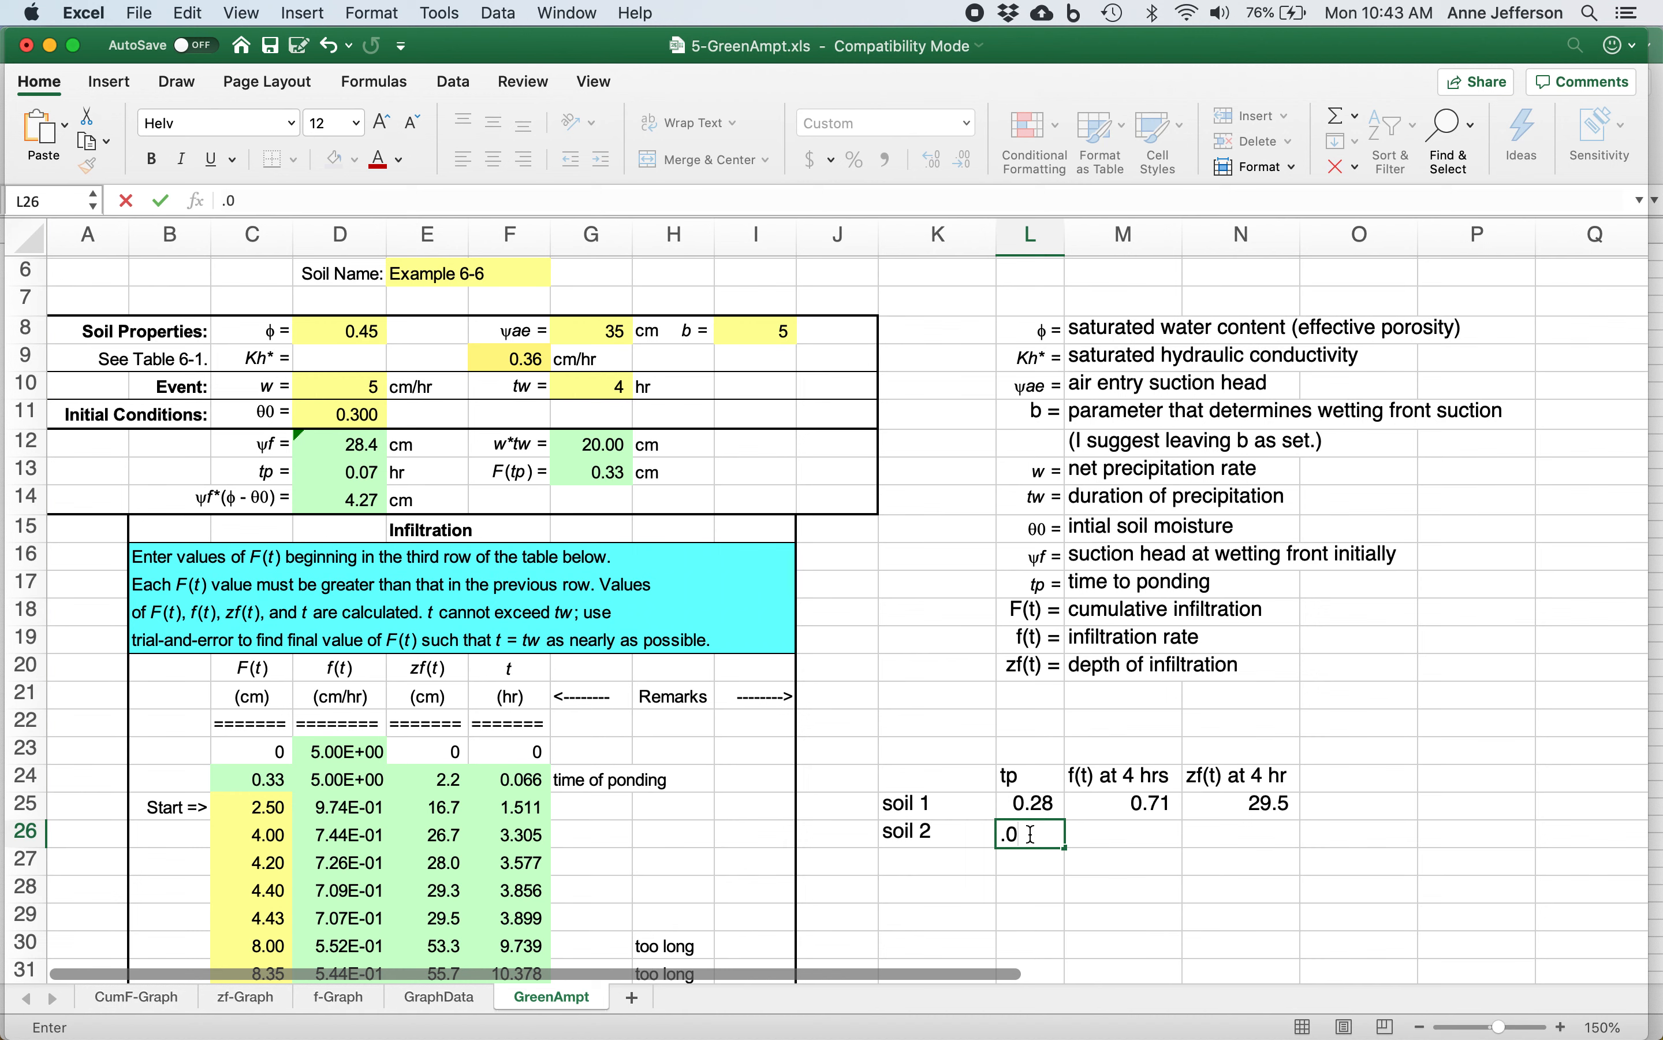
text(66)
key(Return)
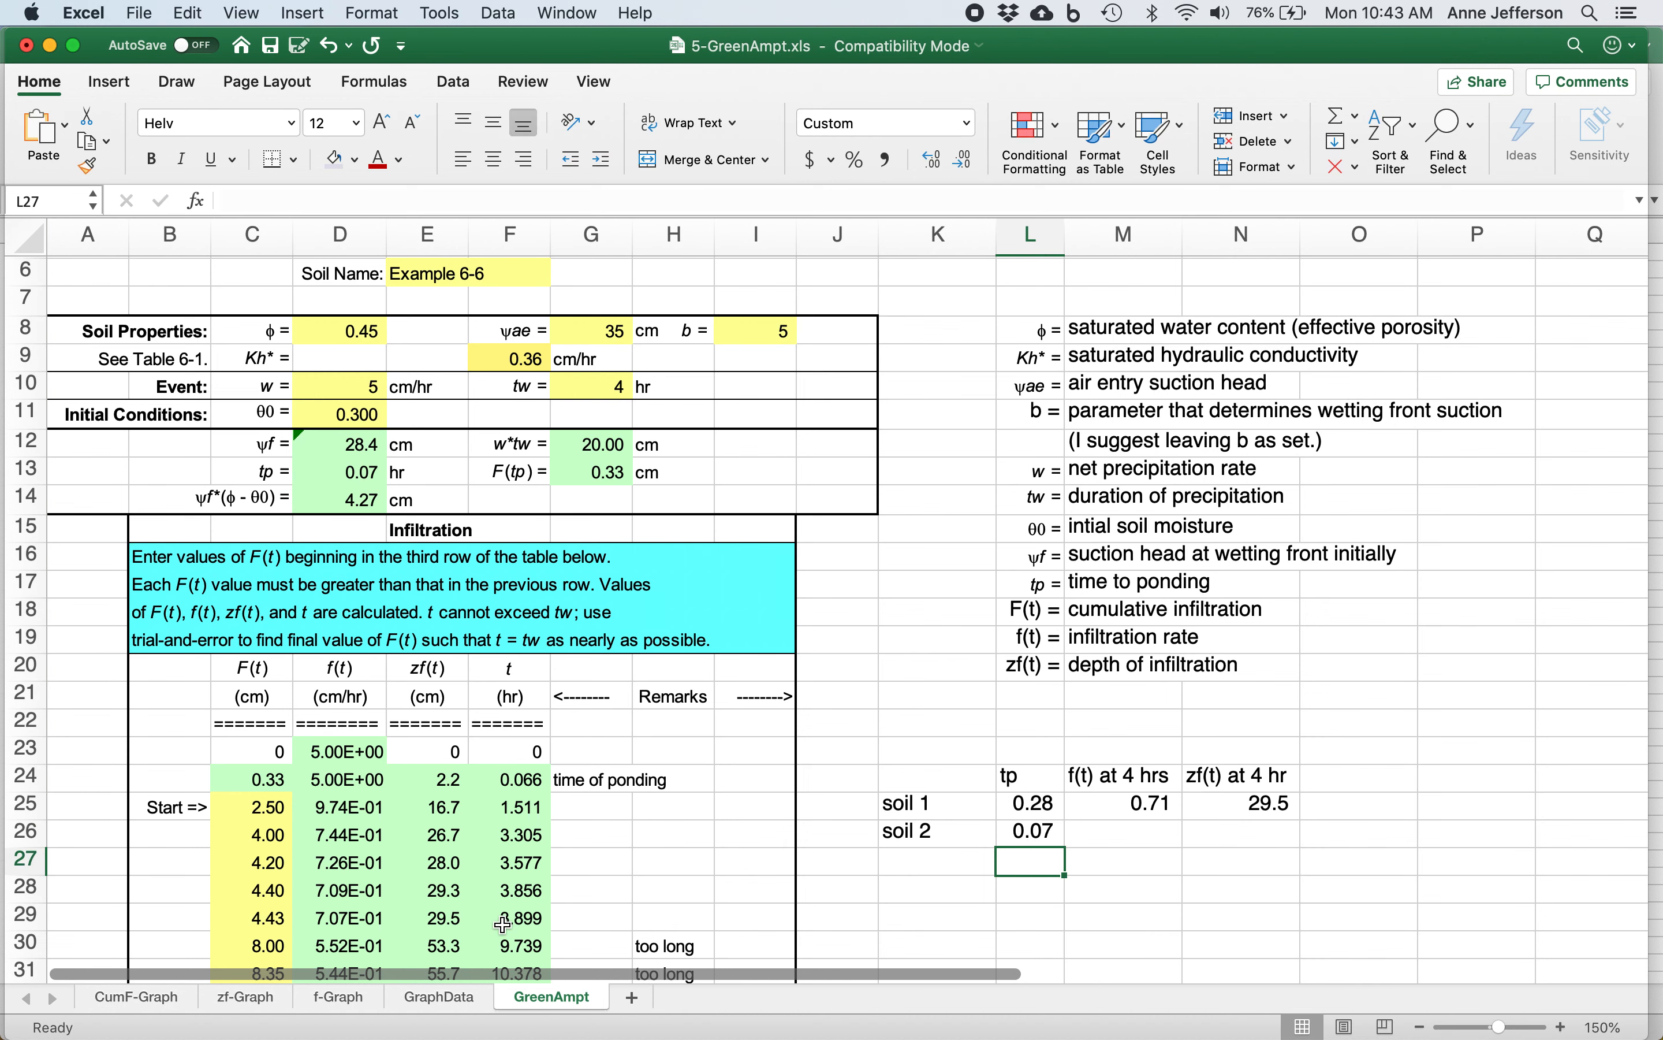
Set the cumulative infiltration F(t) to 4.44 cm in row 30 and 4.45 cm in row 31.
scroll(503, 925, down, 1)
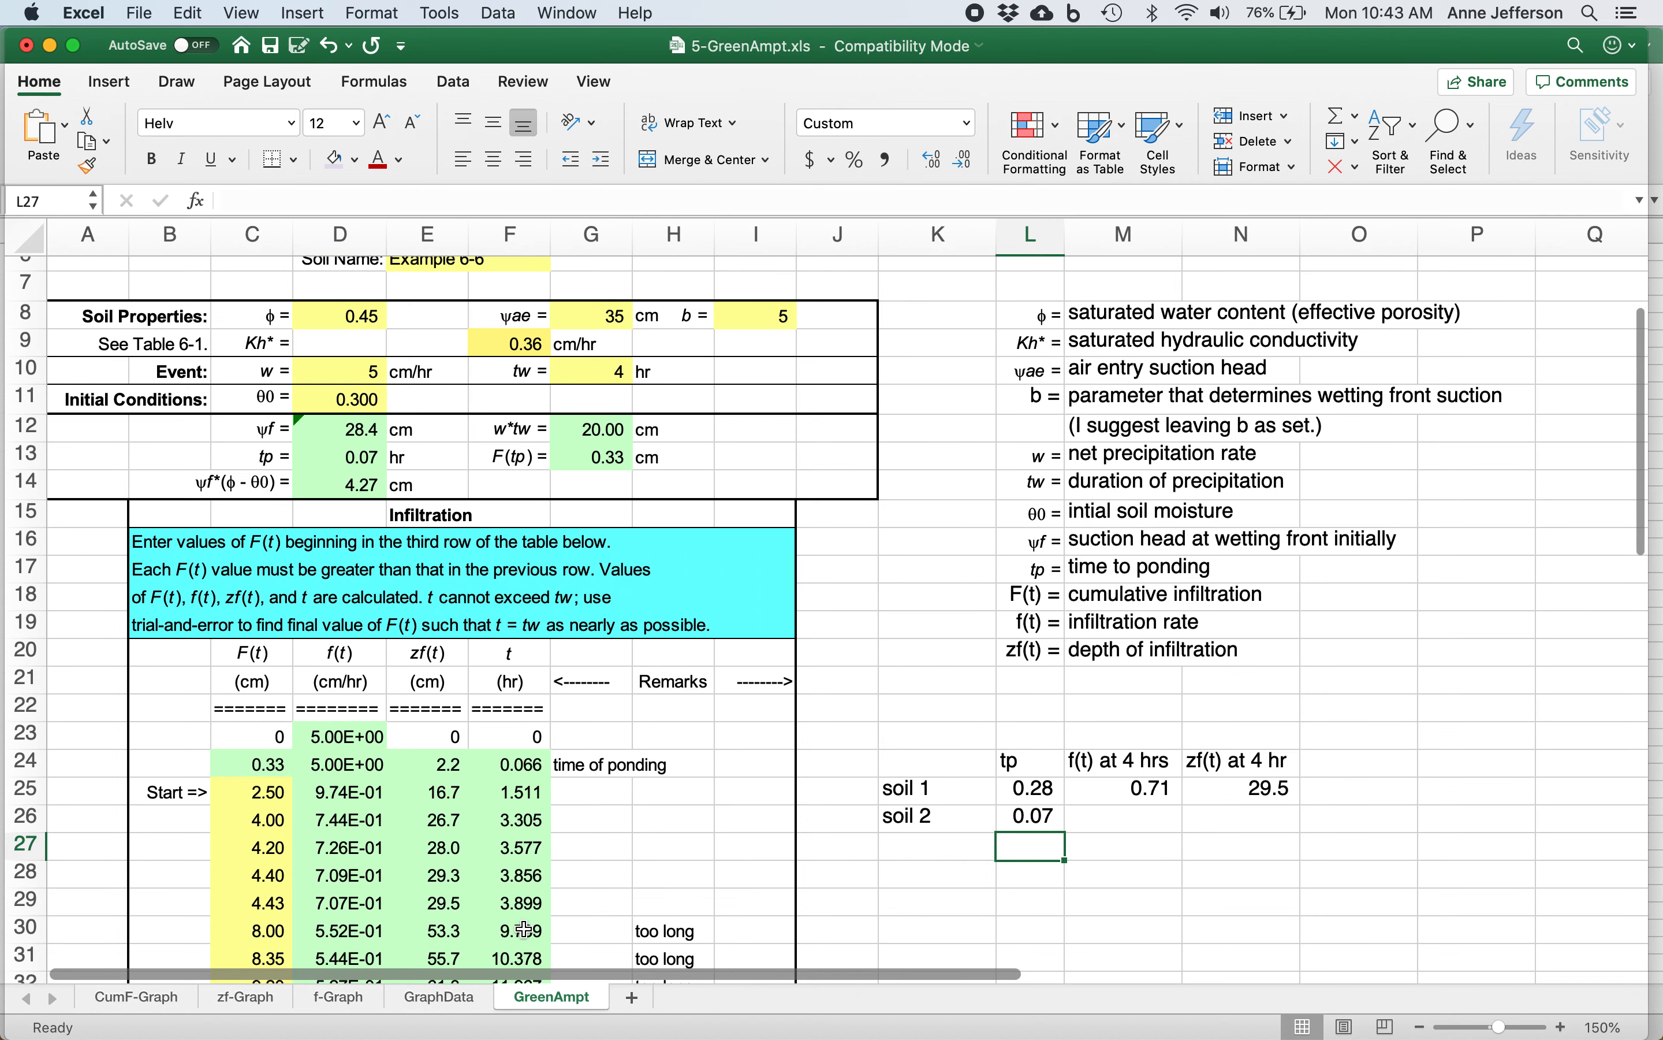
click(270, 931)
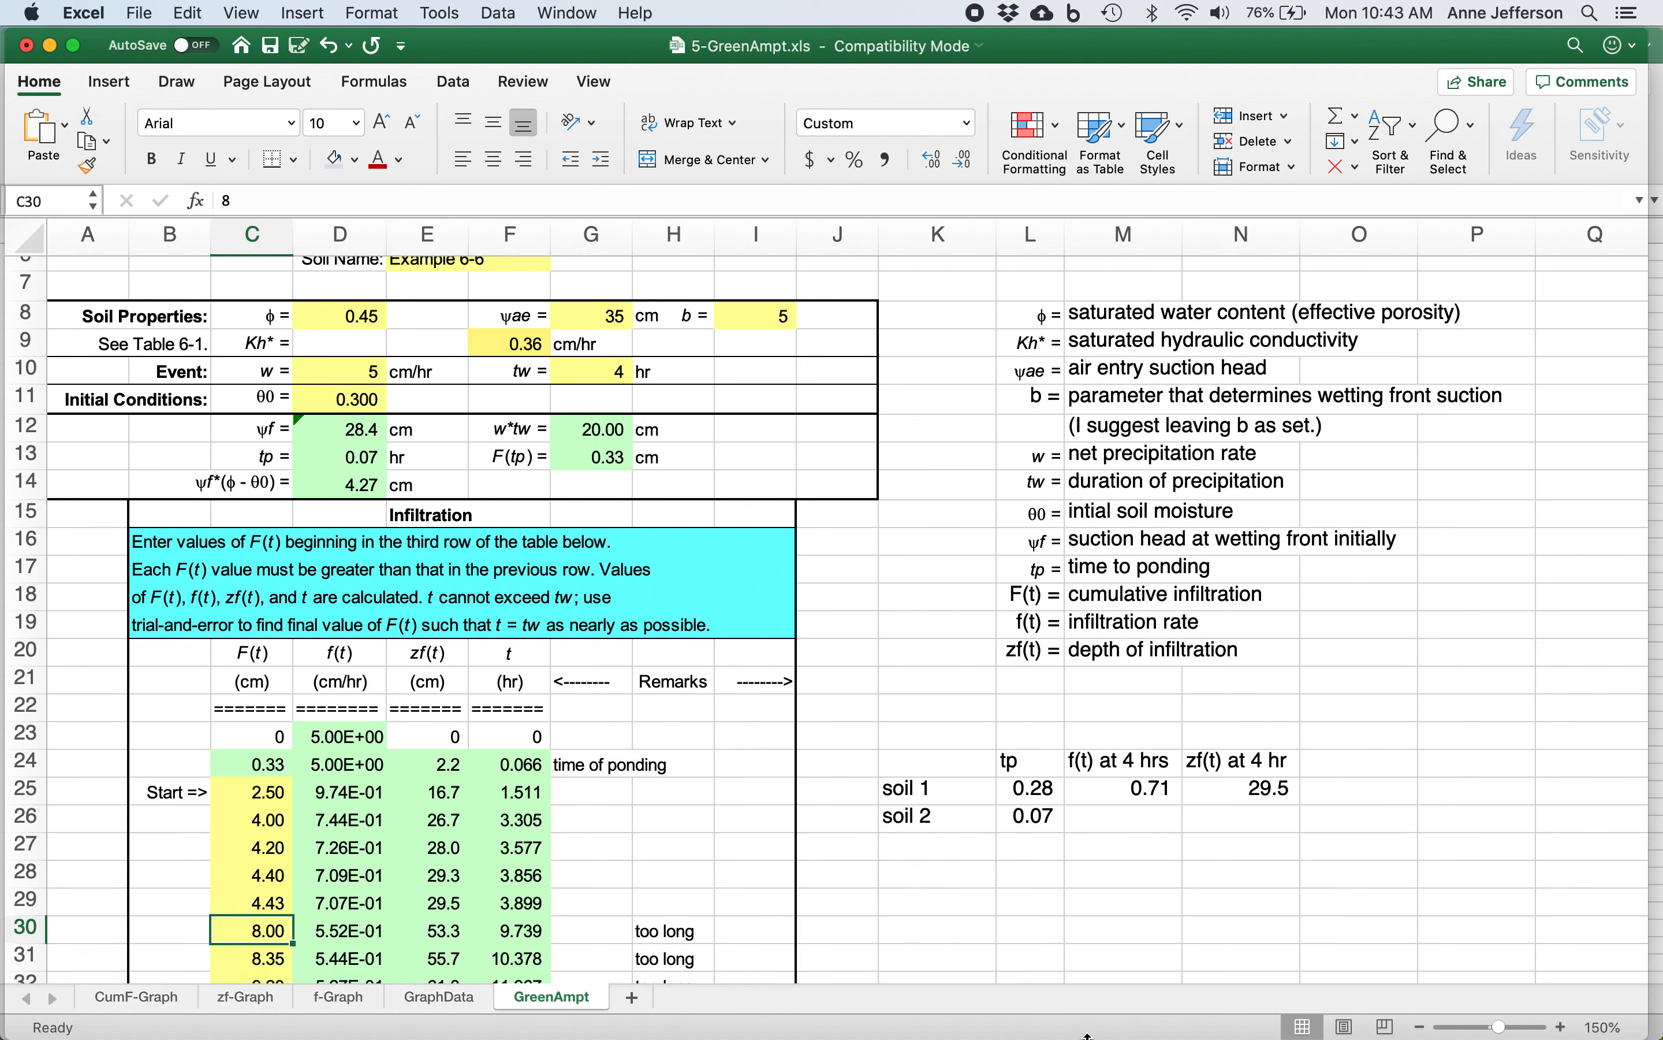
text(4.)
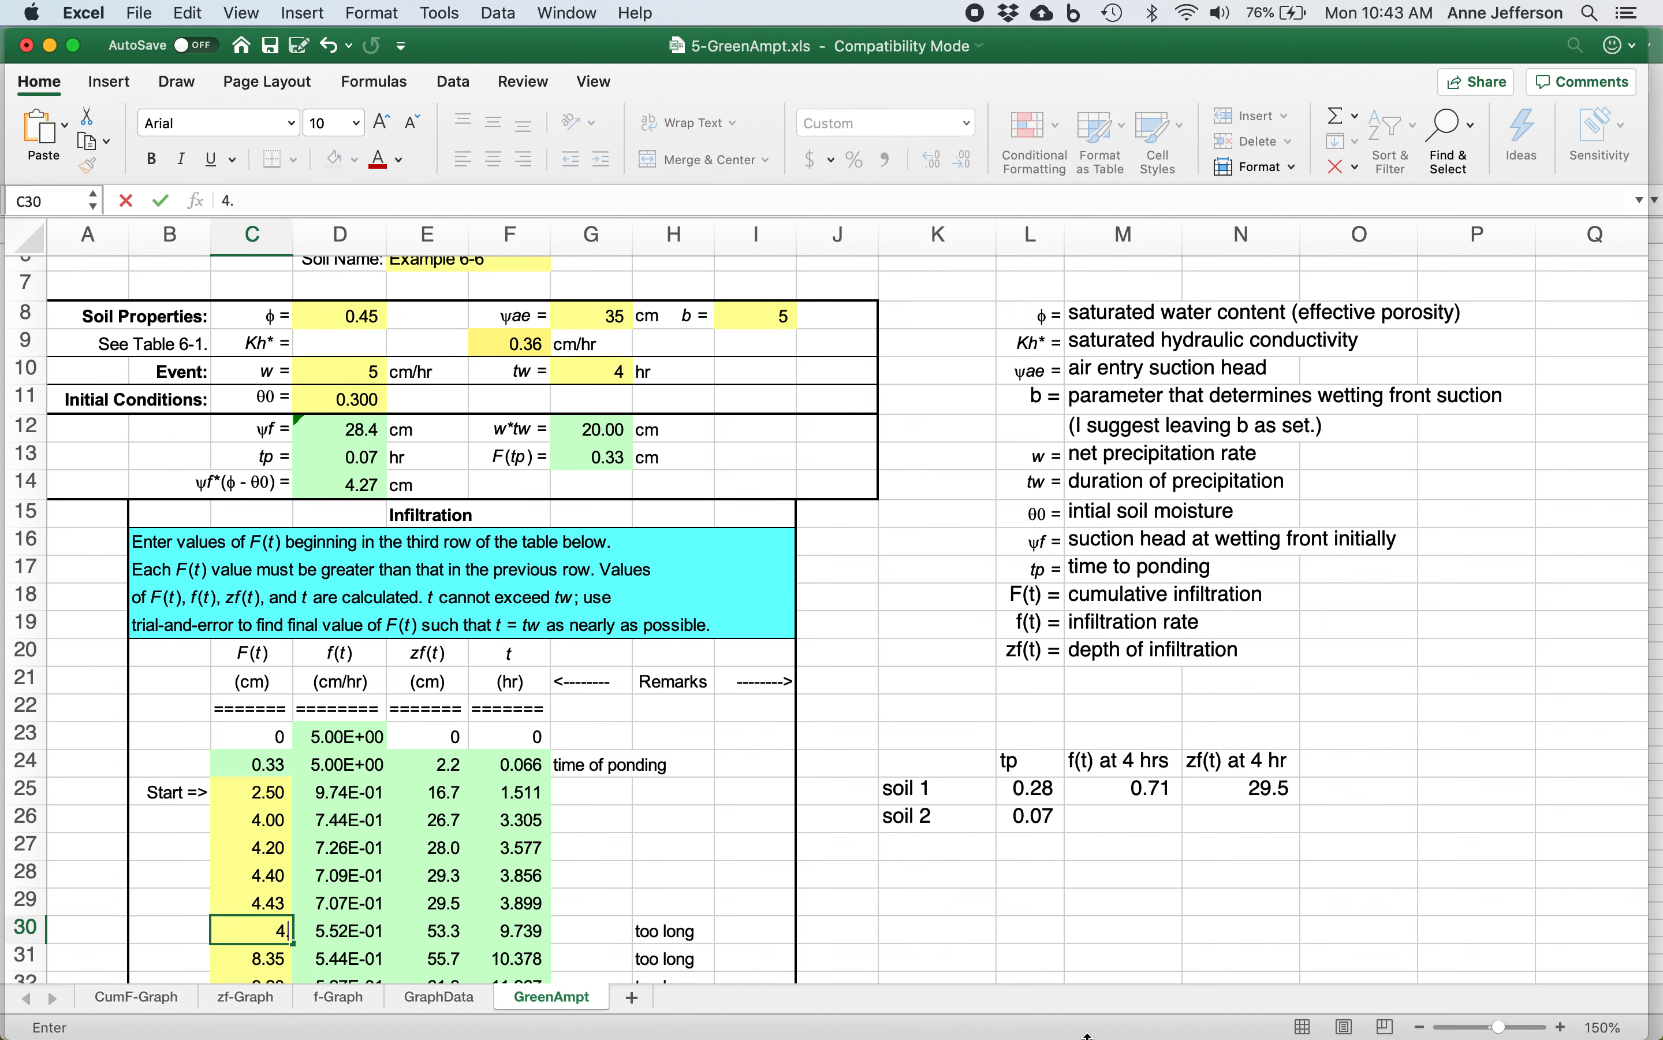
text(44)
key(Return)
text(4.45)
key(Return)
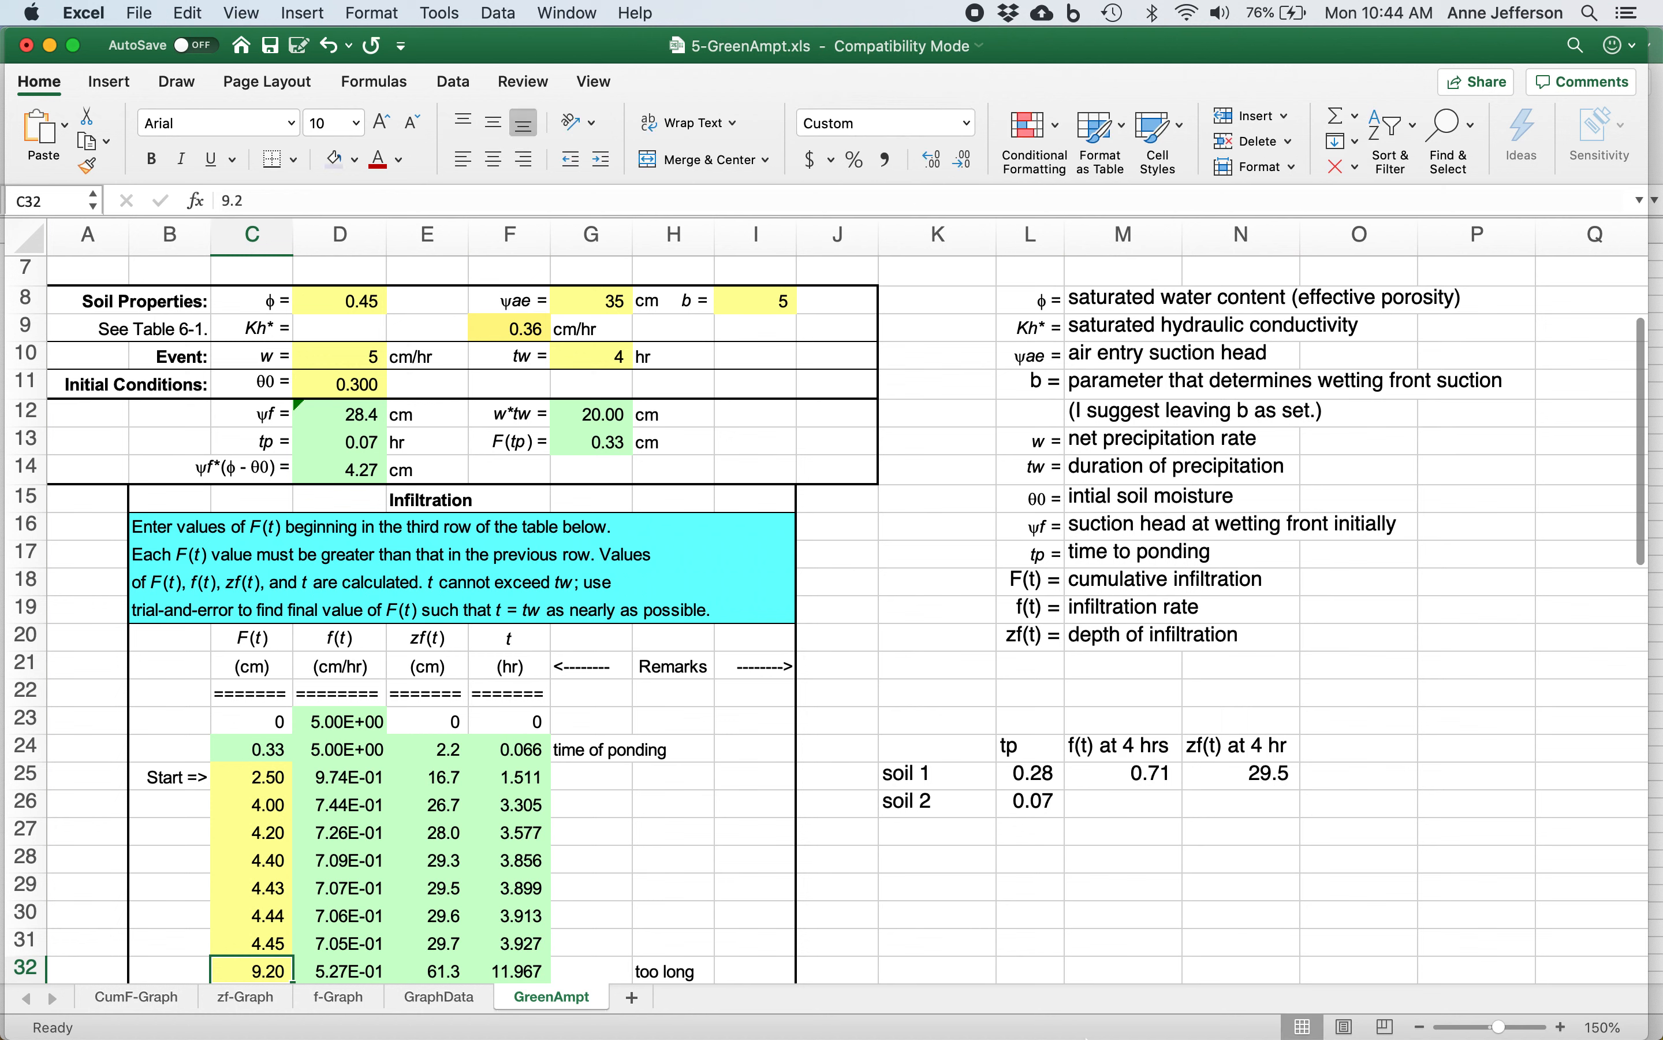
Set F(t) to 4.48 cm in row 32 and 4.5 cm in row 33, checking the last row's t value.
text(4.)
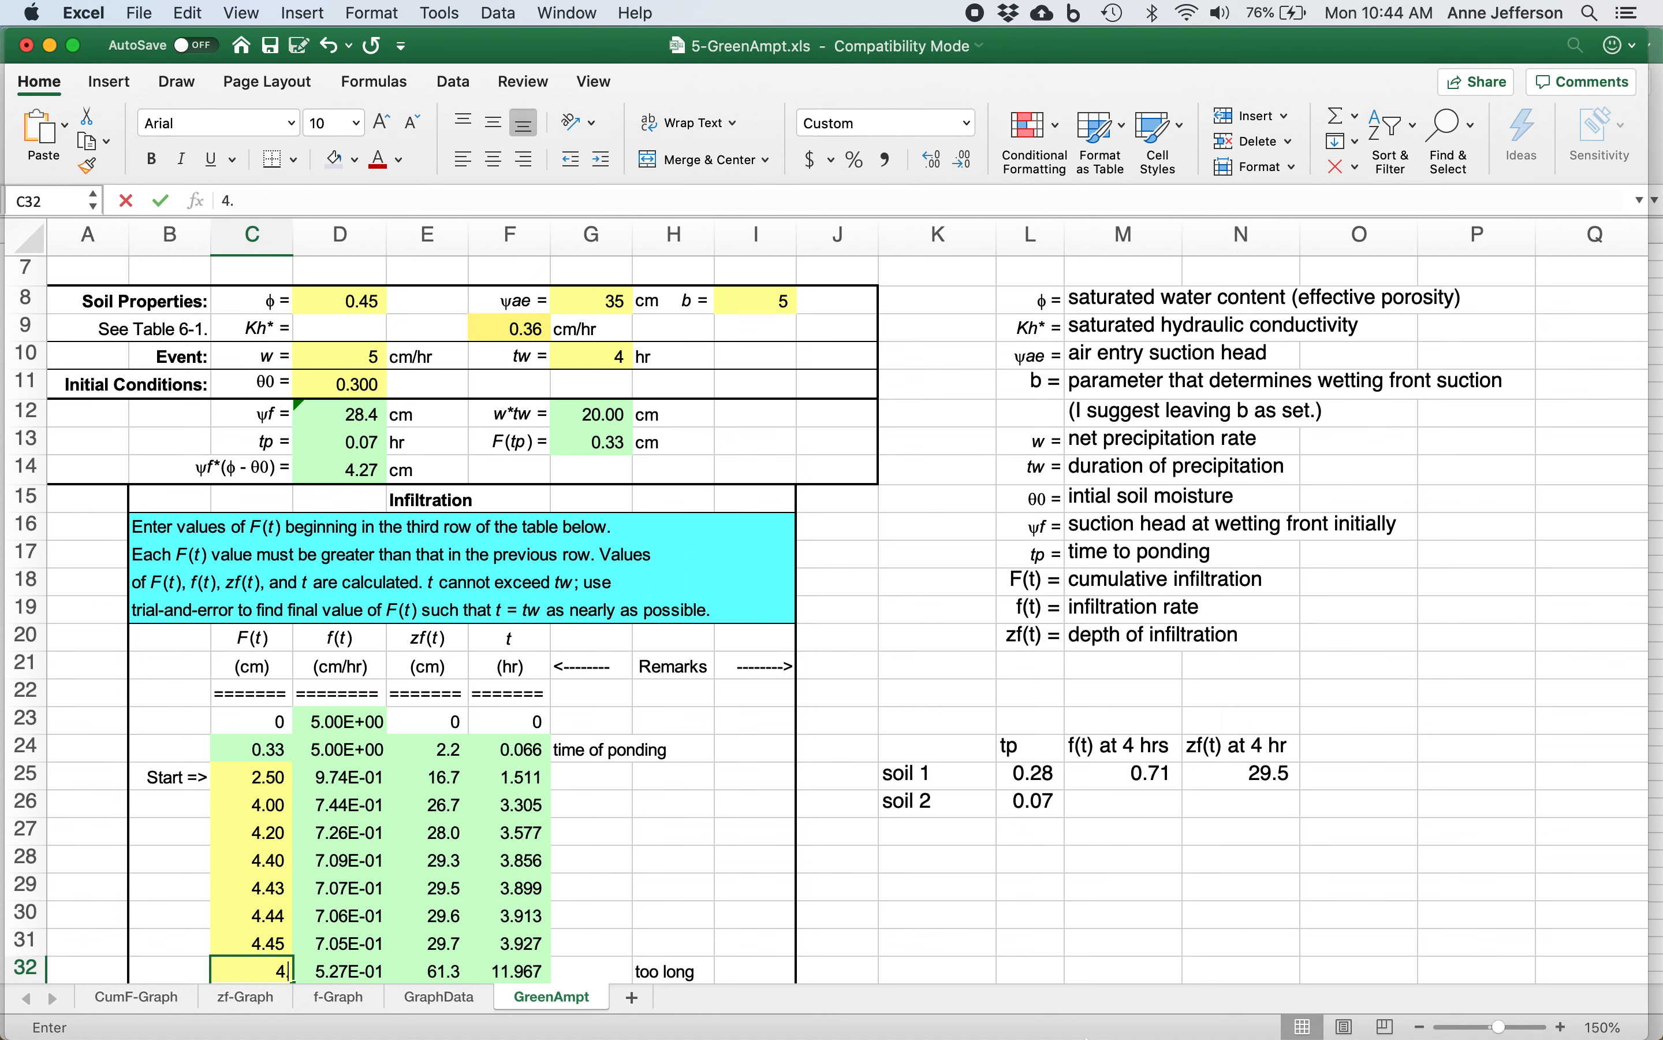
text(48)
key(Return)
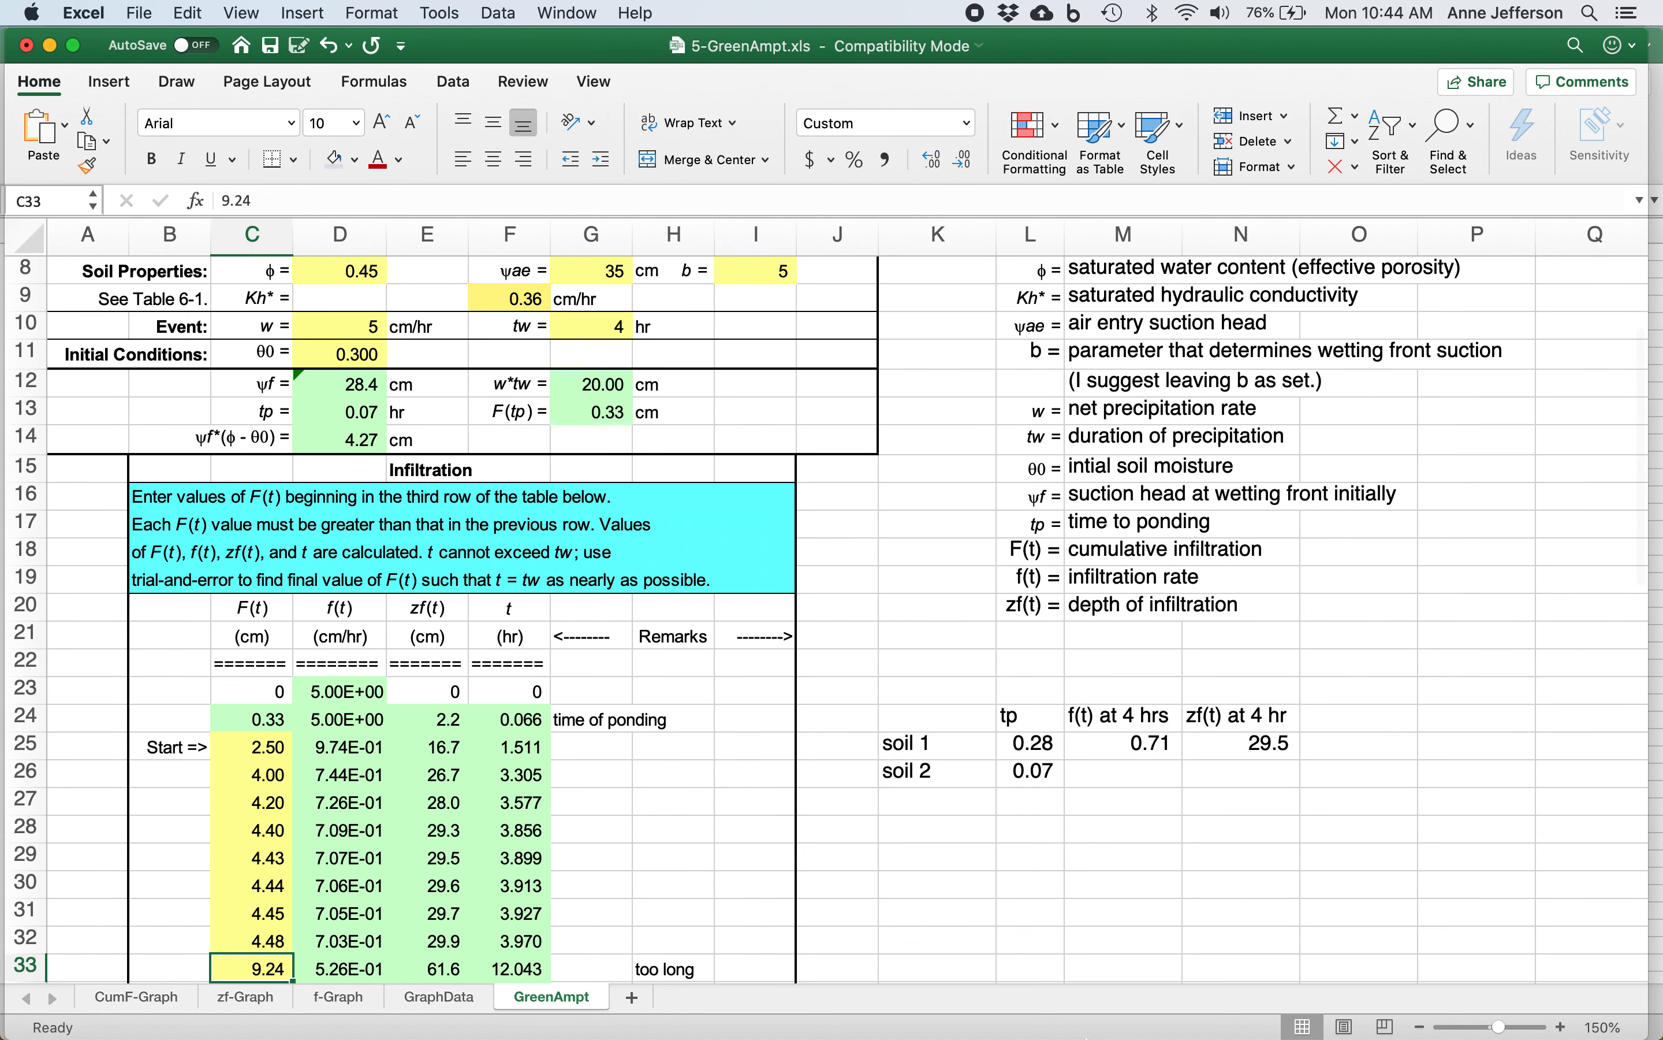
text(4.5)
key(Return)
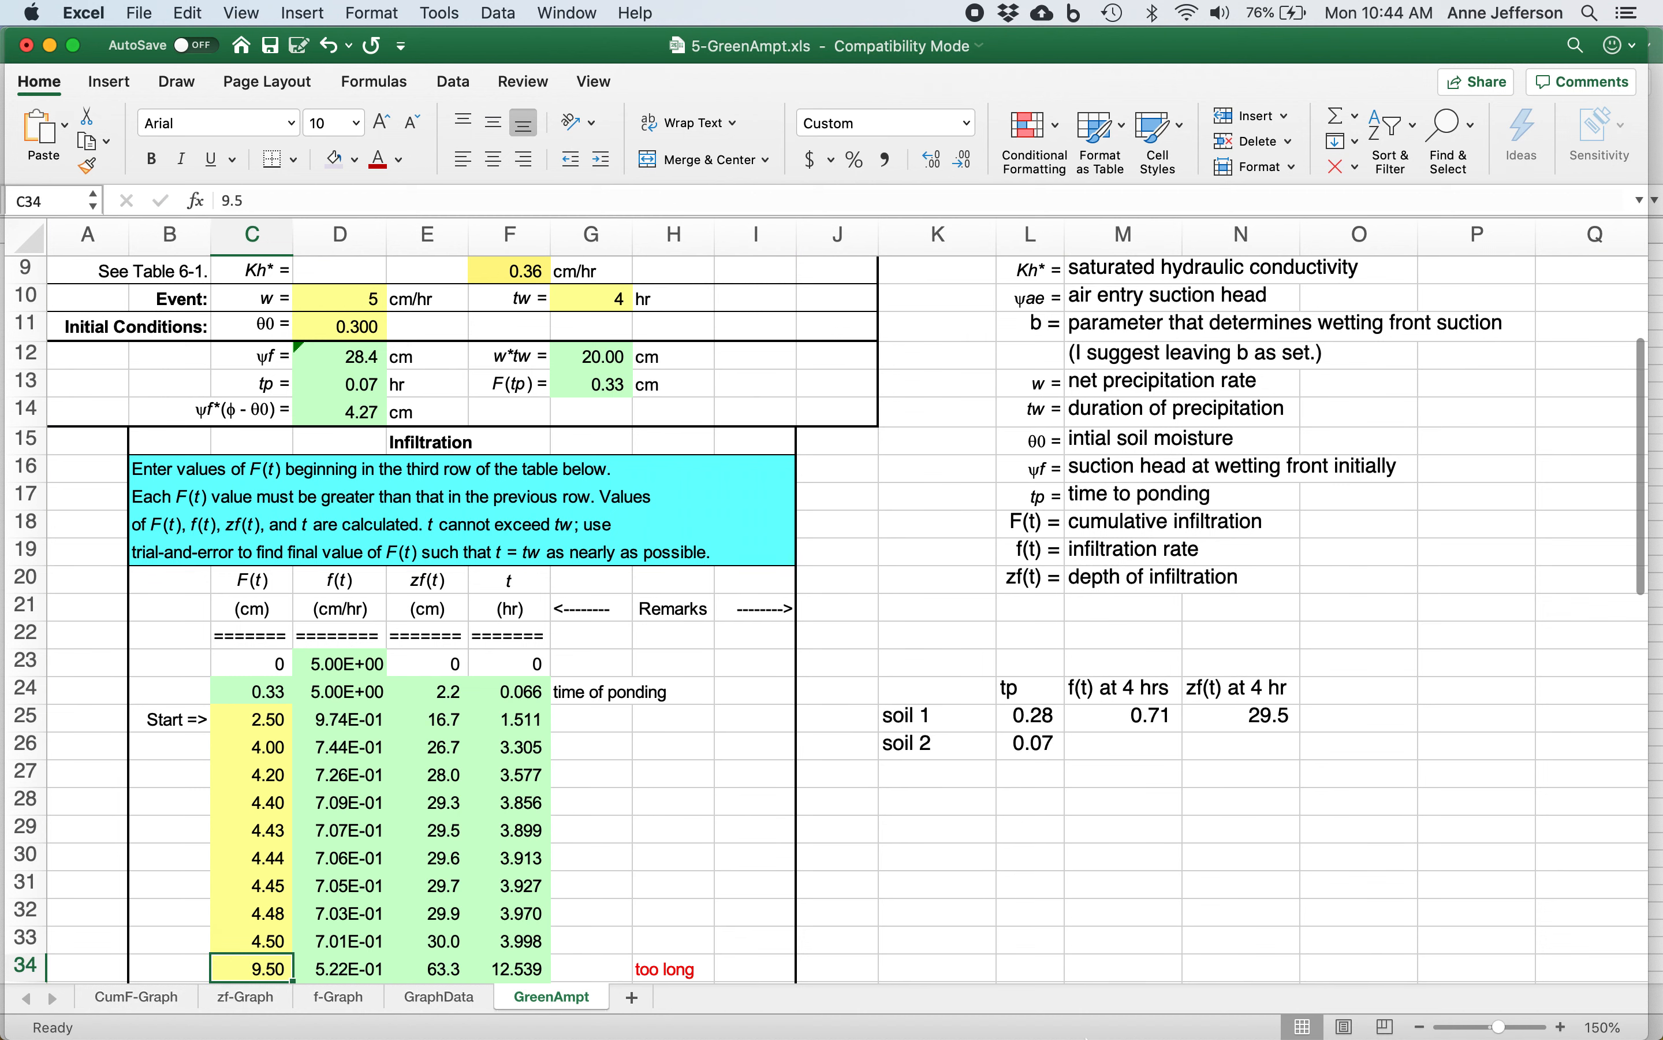
click(508, 936)
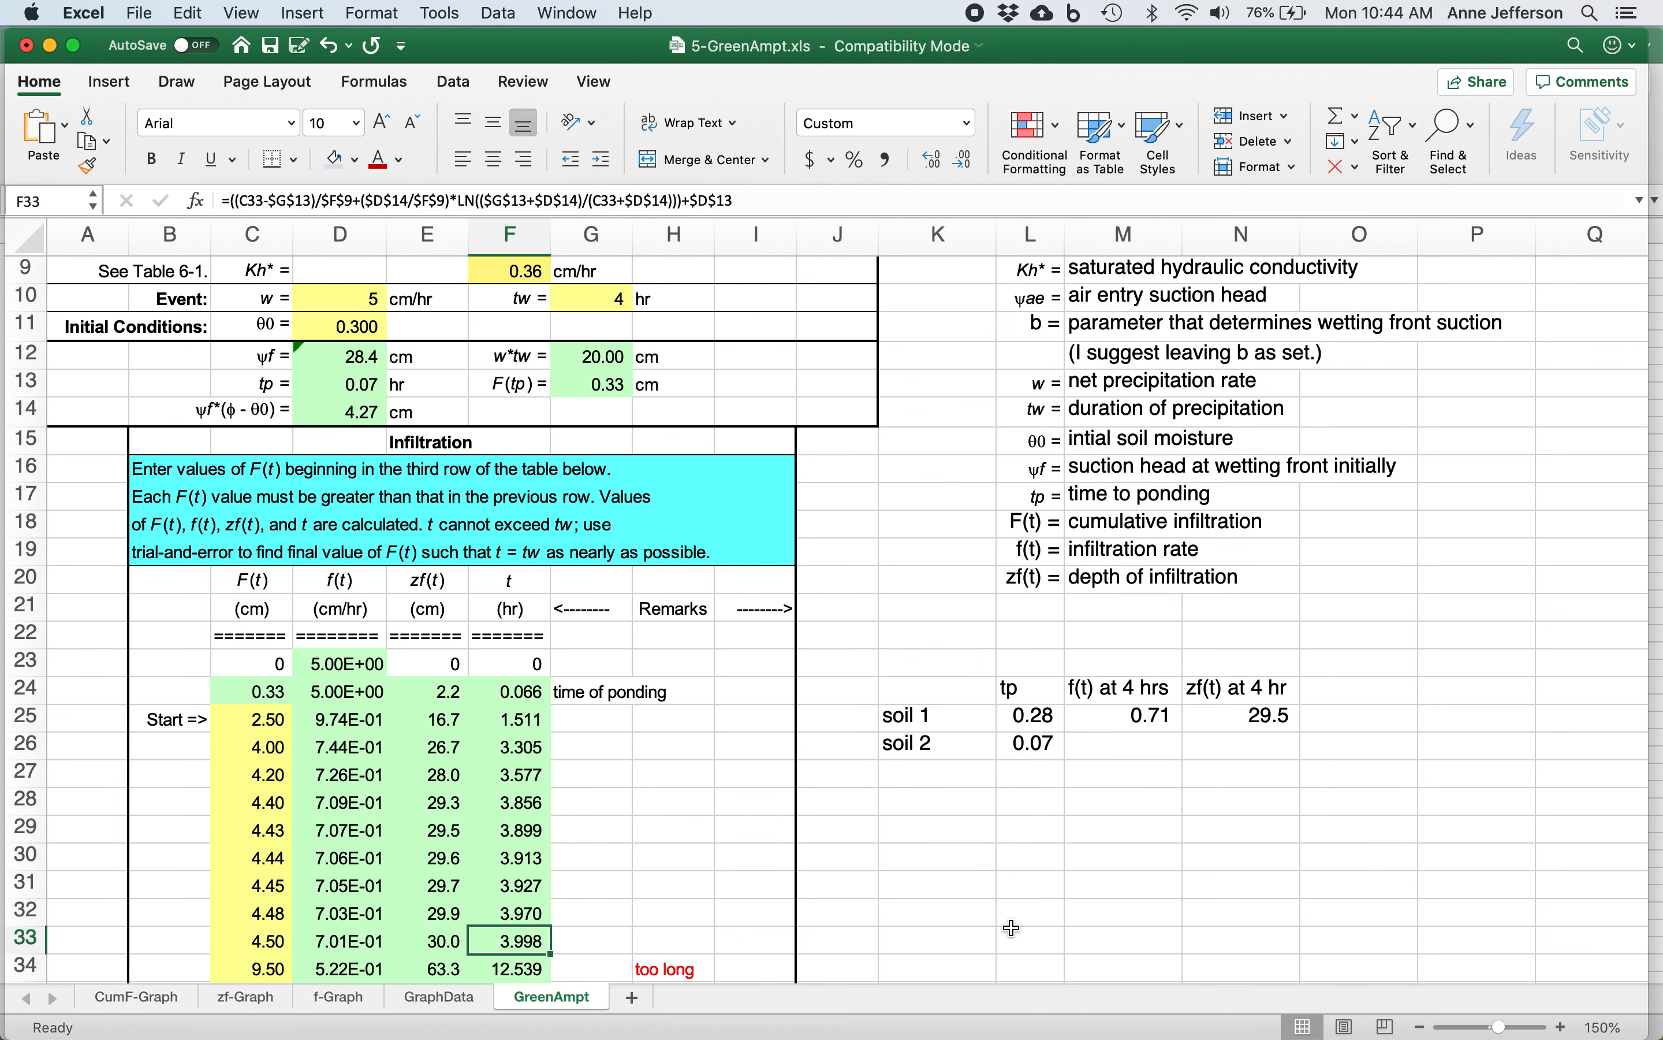
Complete the soil 2 summary row by entering 30 for zf(t) at 4 hr in N26 and .701 for f(t) at 4 hrs in M26.
key(Left)
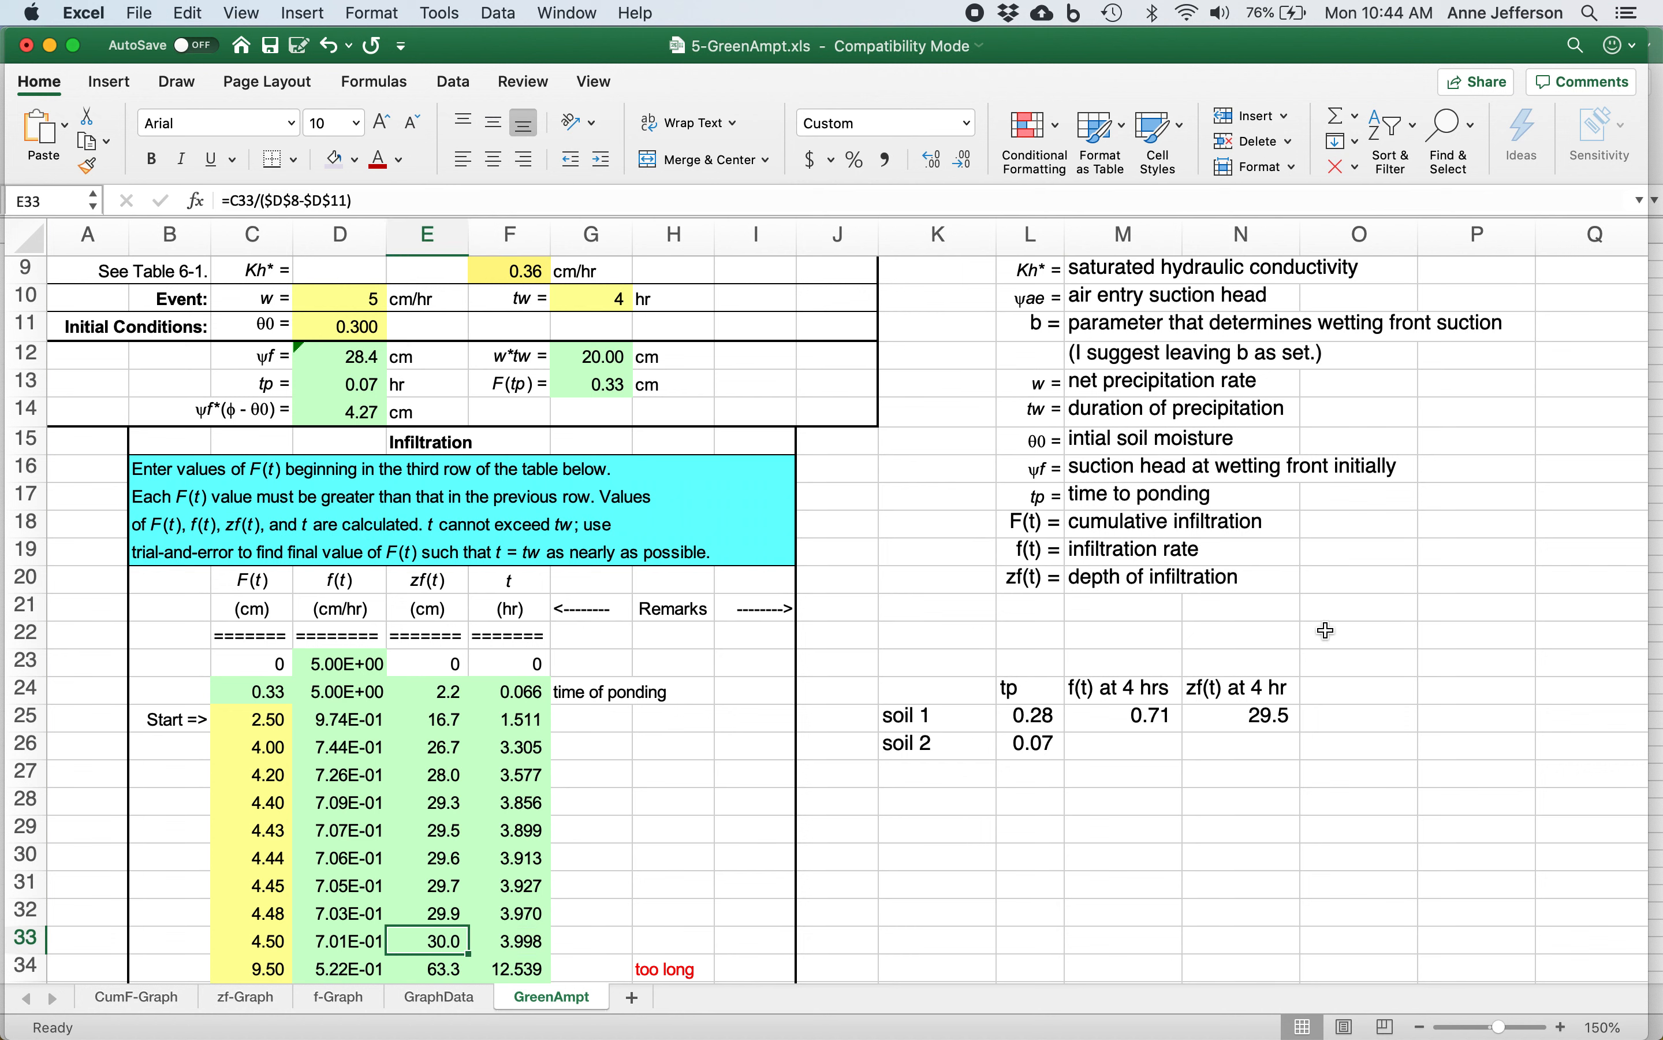
click(1240, 743)
text(30)
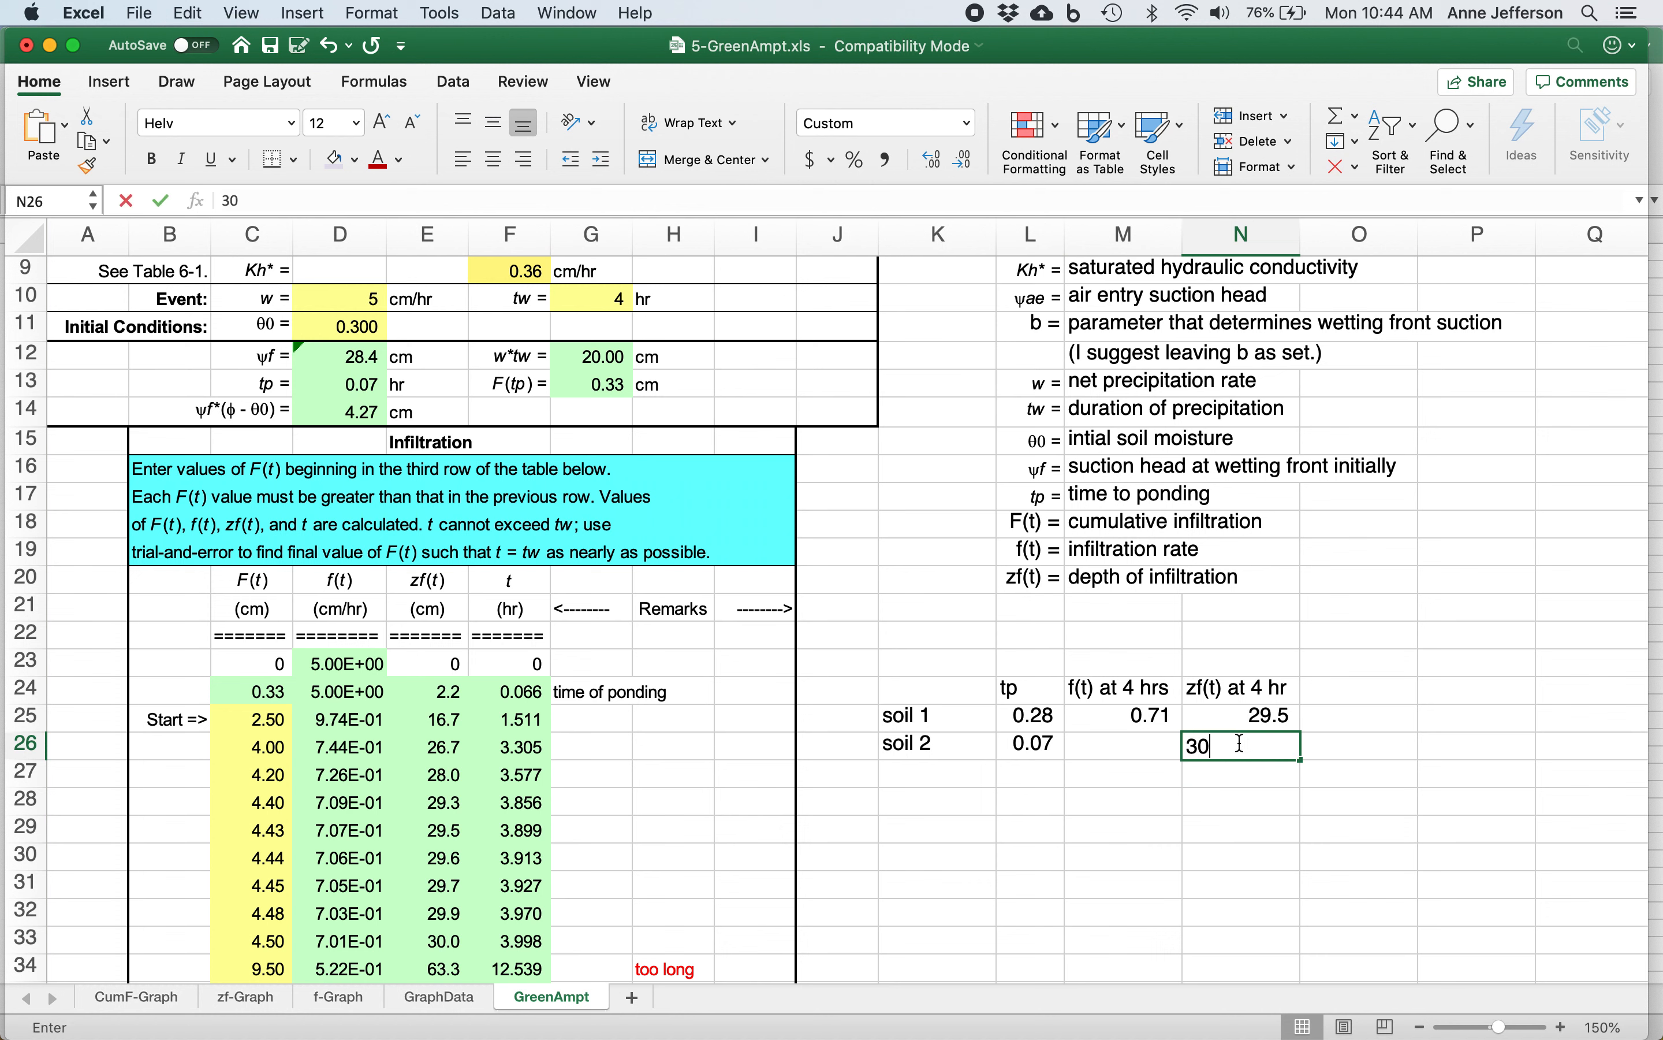
key(Return)
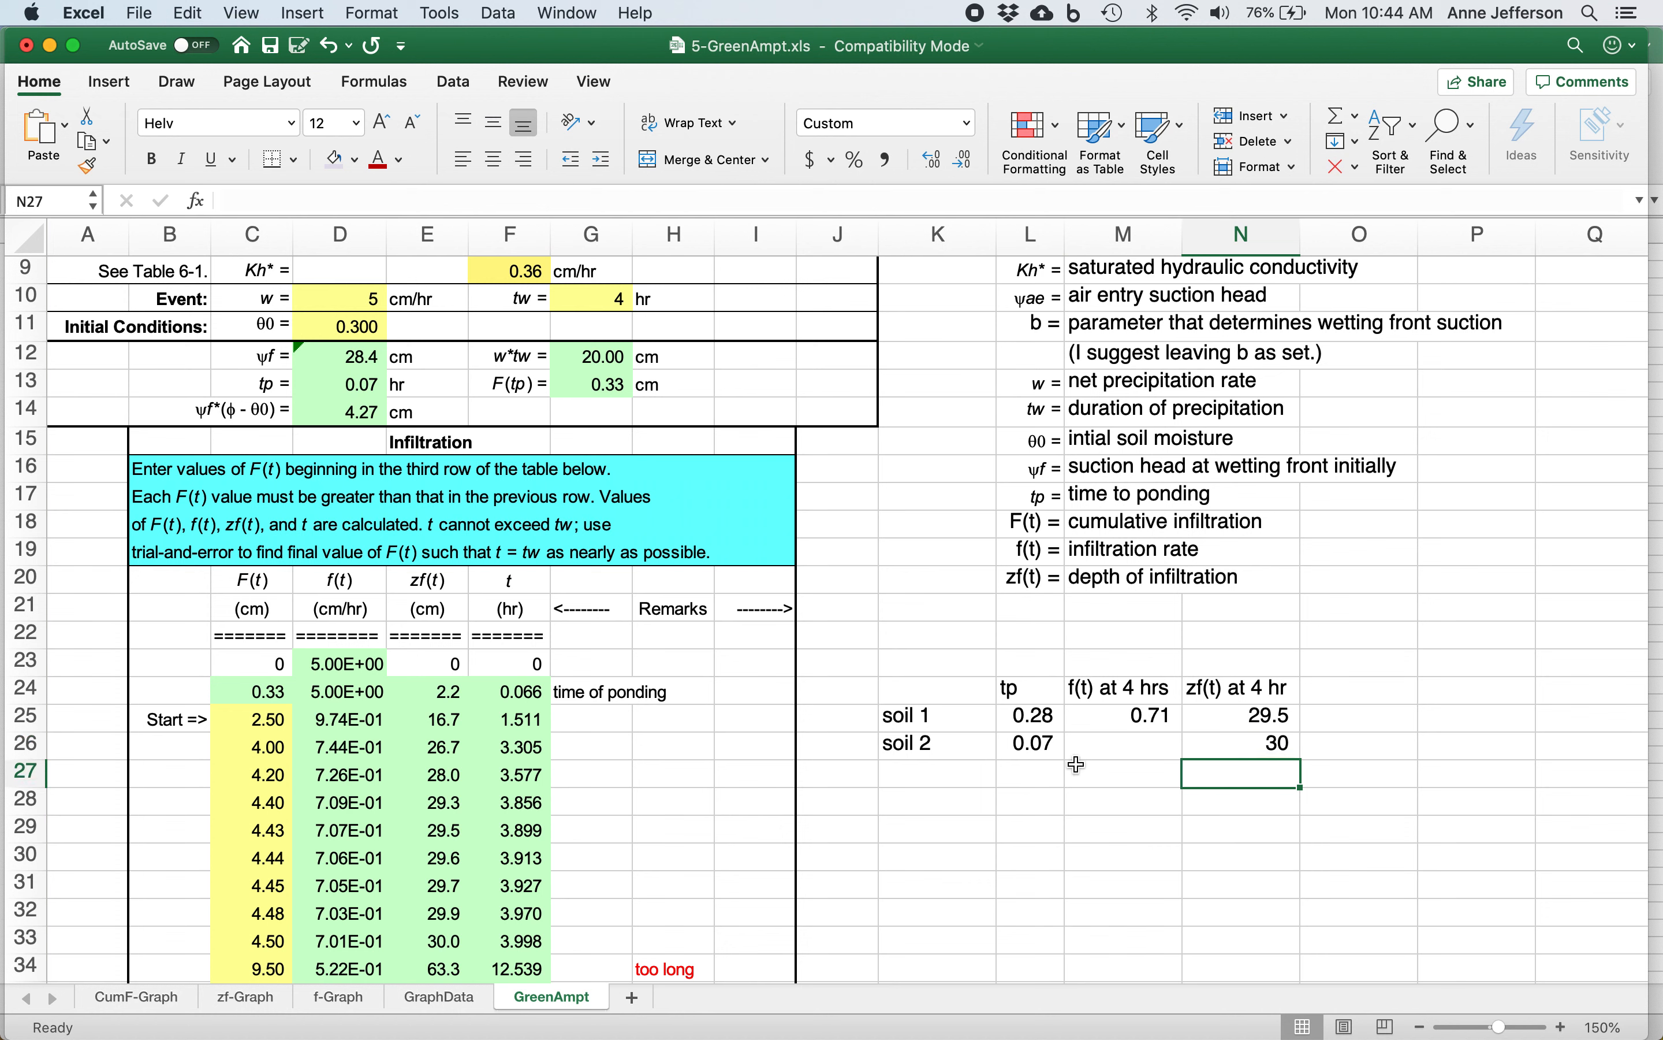
click(1112, 751)
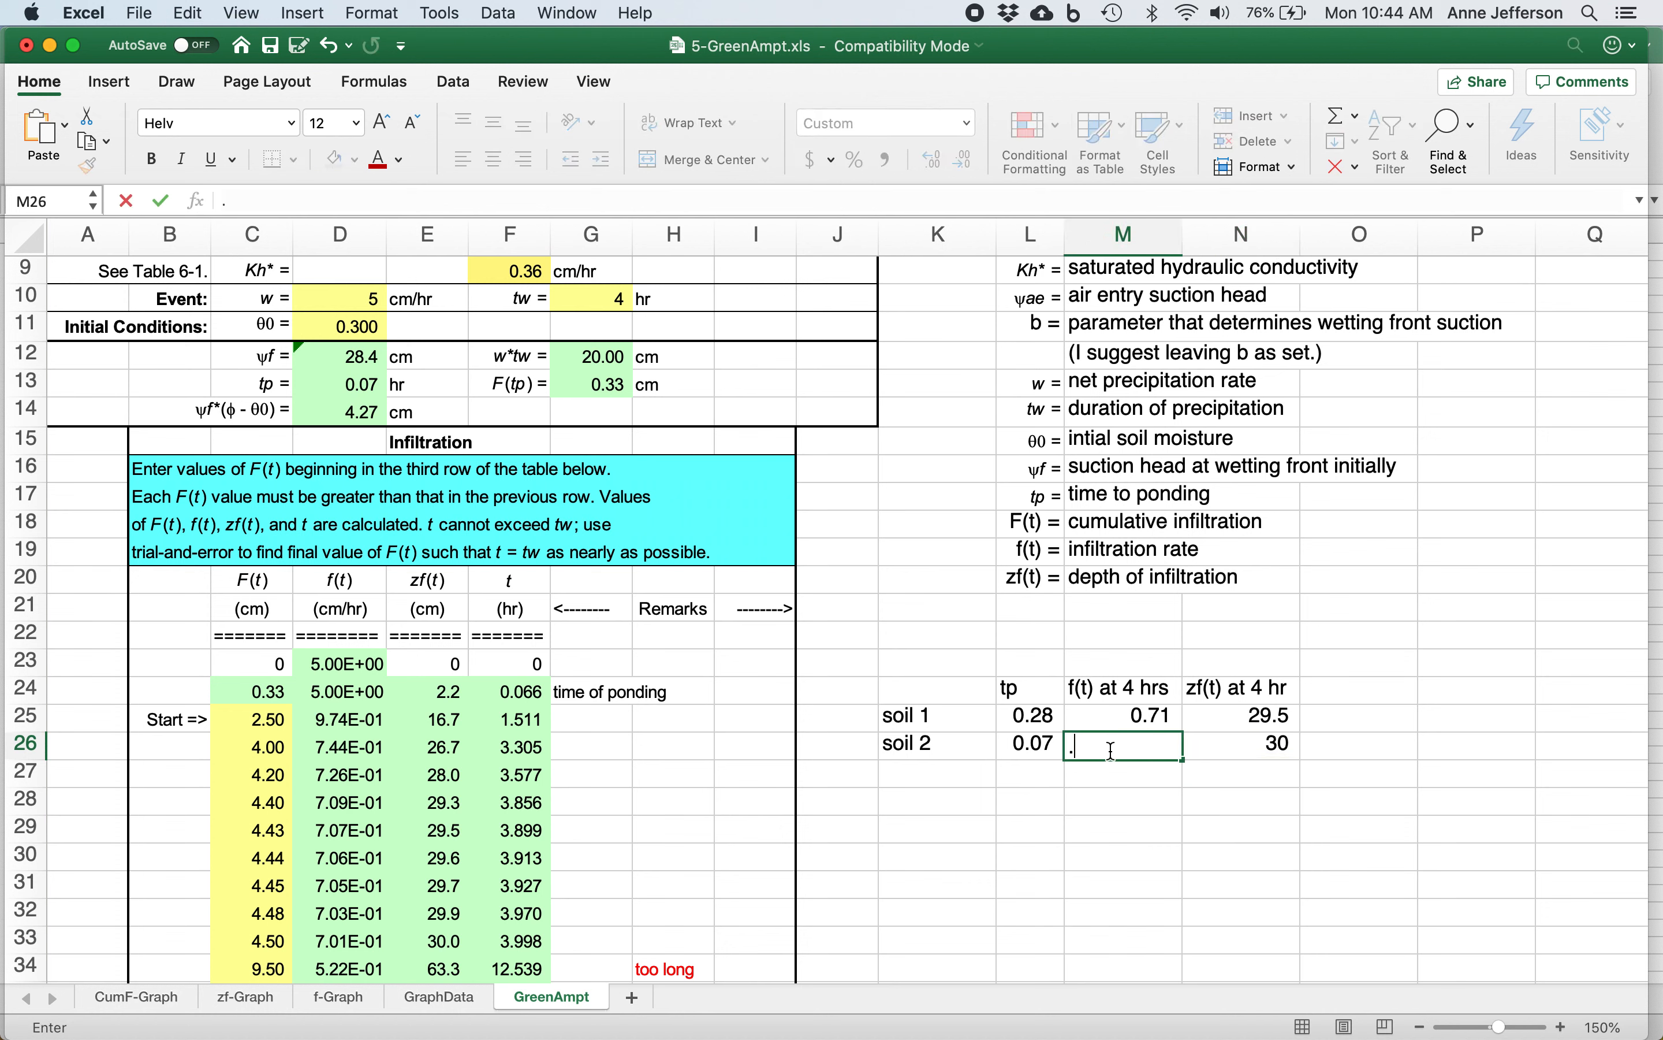
text(701)
key(Return)
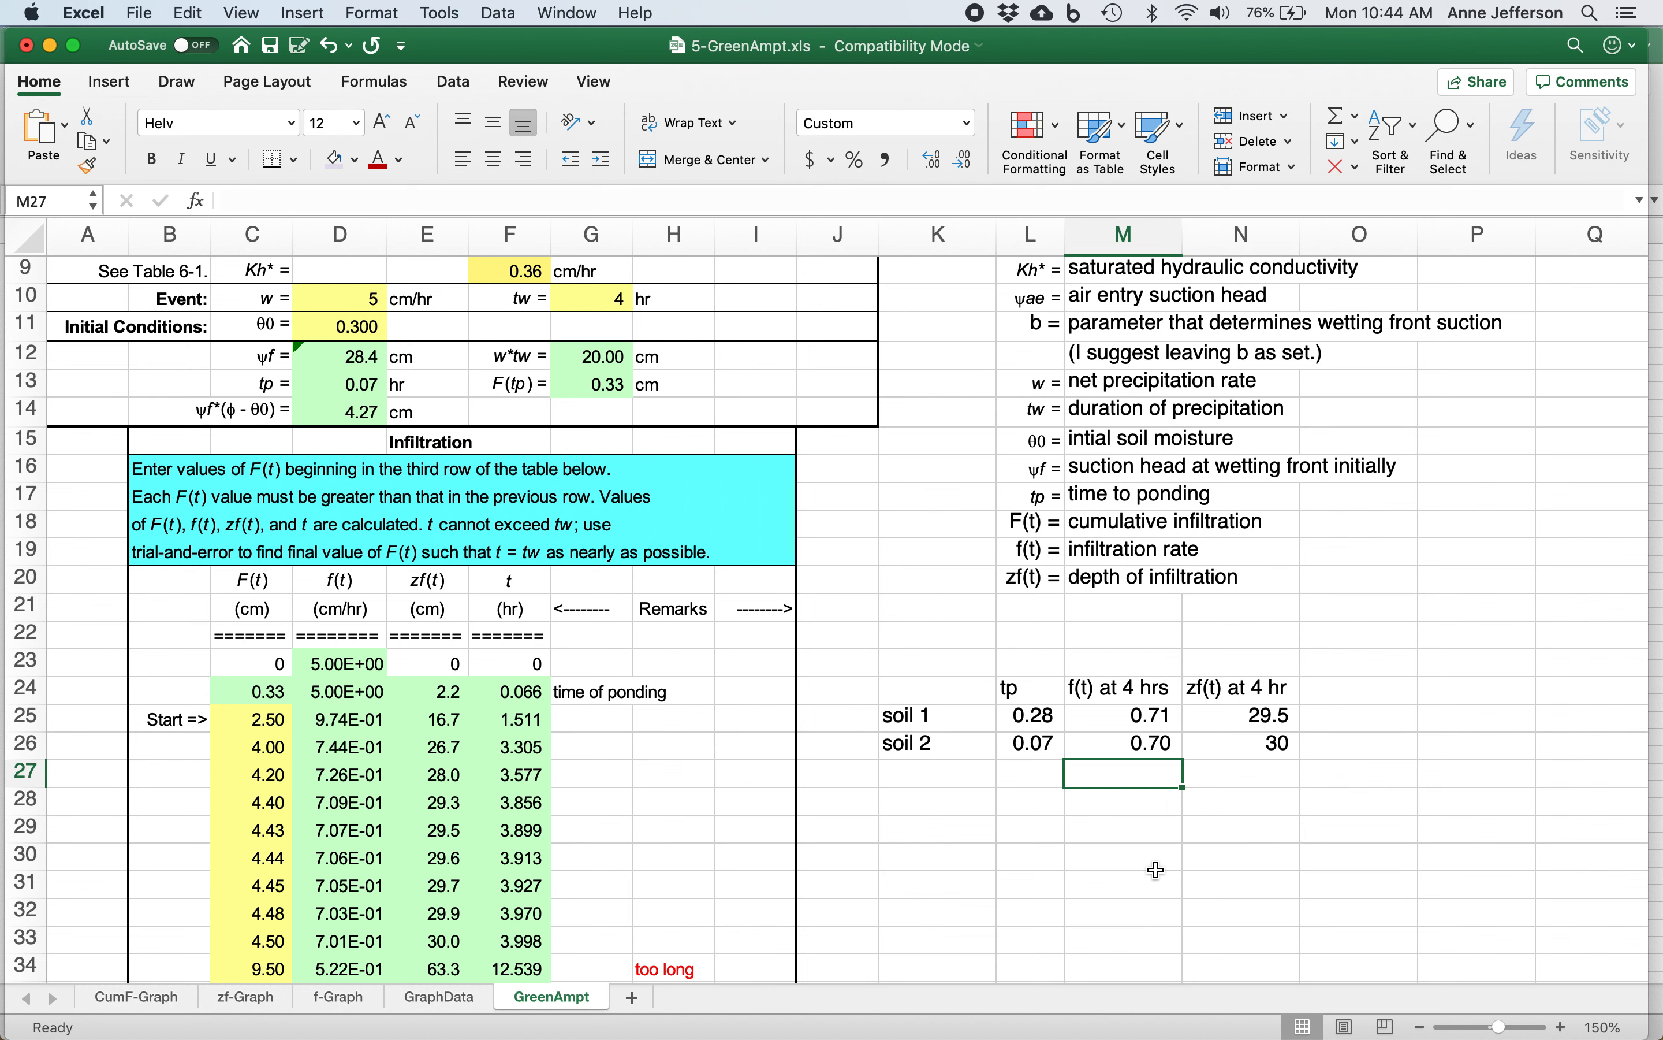
Switch to the 8-InfiltrationSoilMoisture document in Word and review the soil table in question 2 and the sensitivity analysis instructions in question 3.
scroll(1157, 869, up, 4)
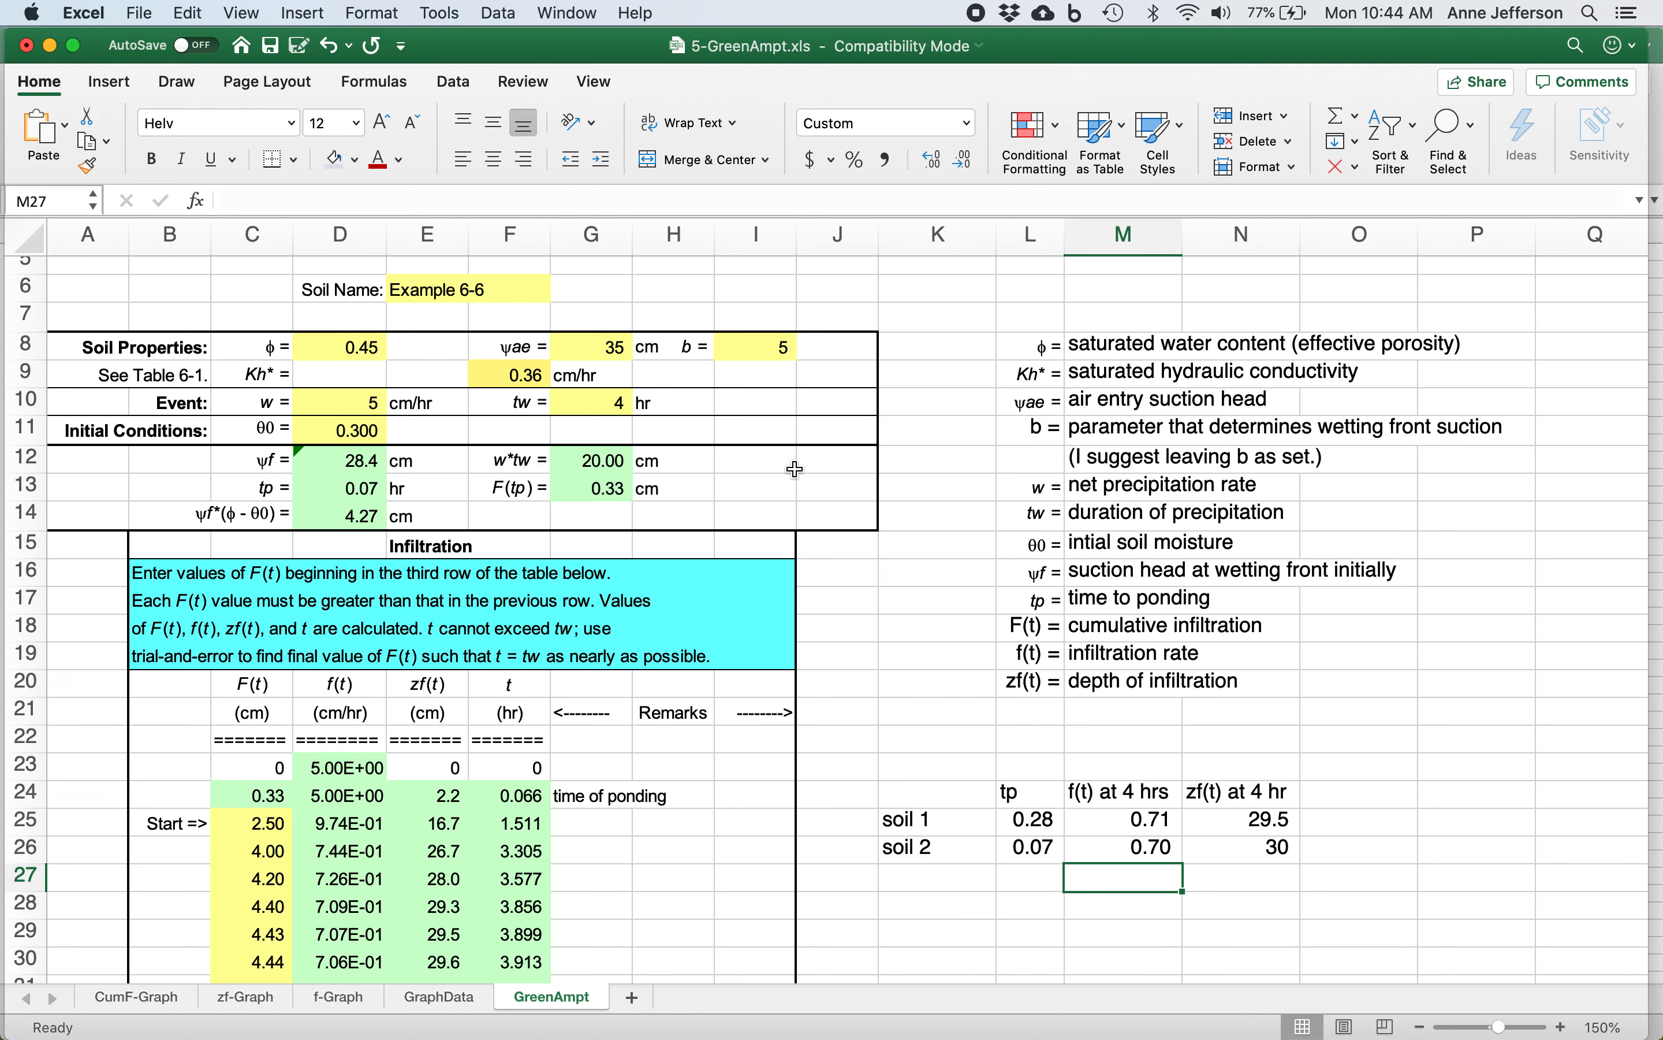
key(super+Tab)
key(super+Tab)
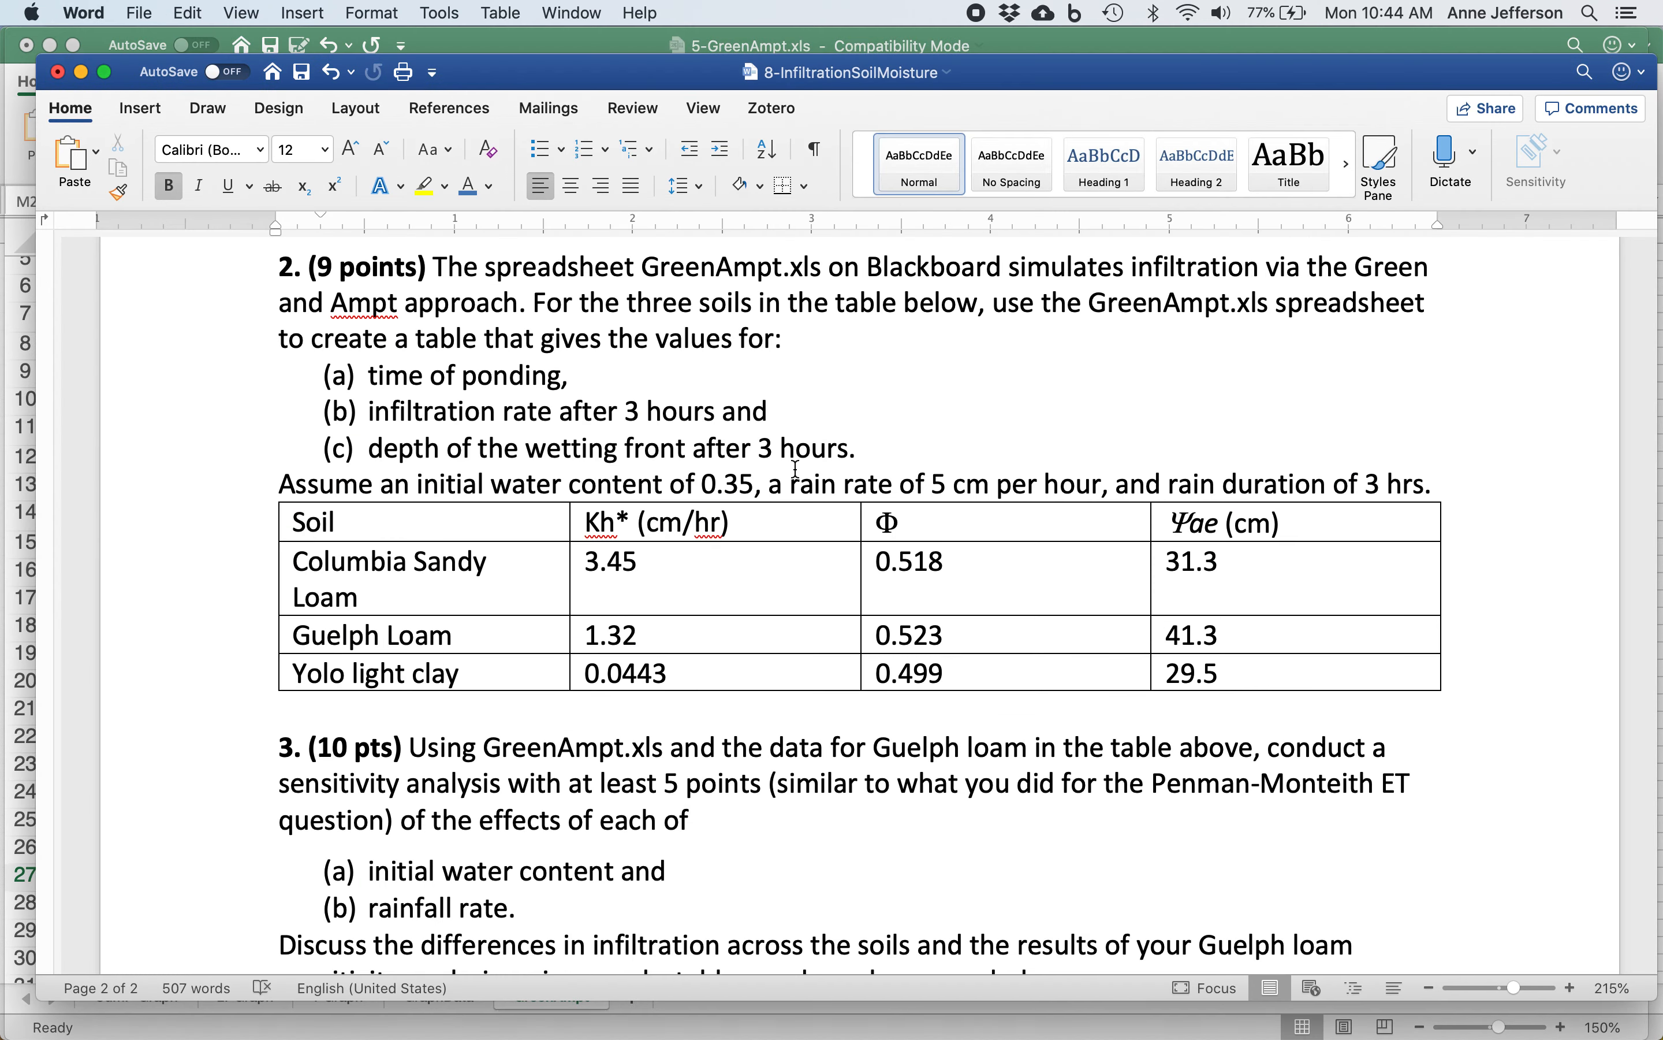
scroll(795, 469, down, 5)
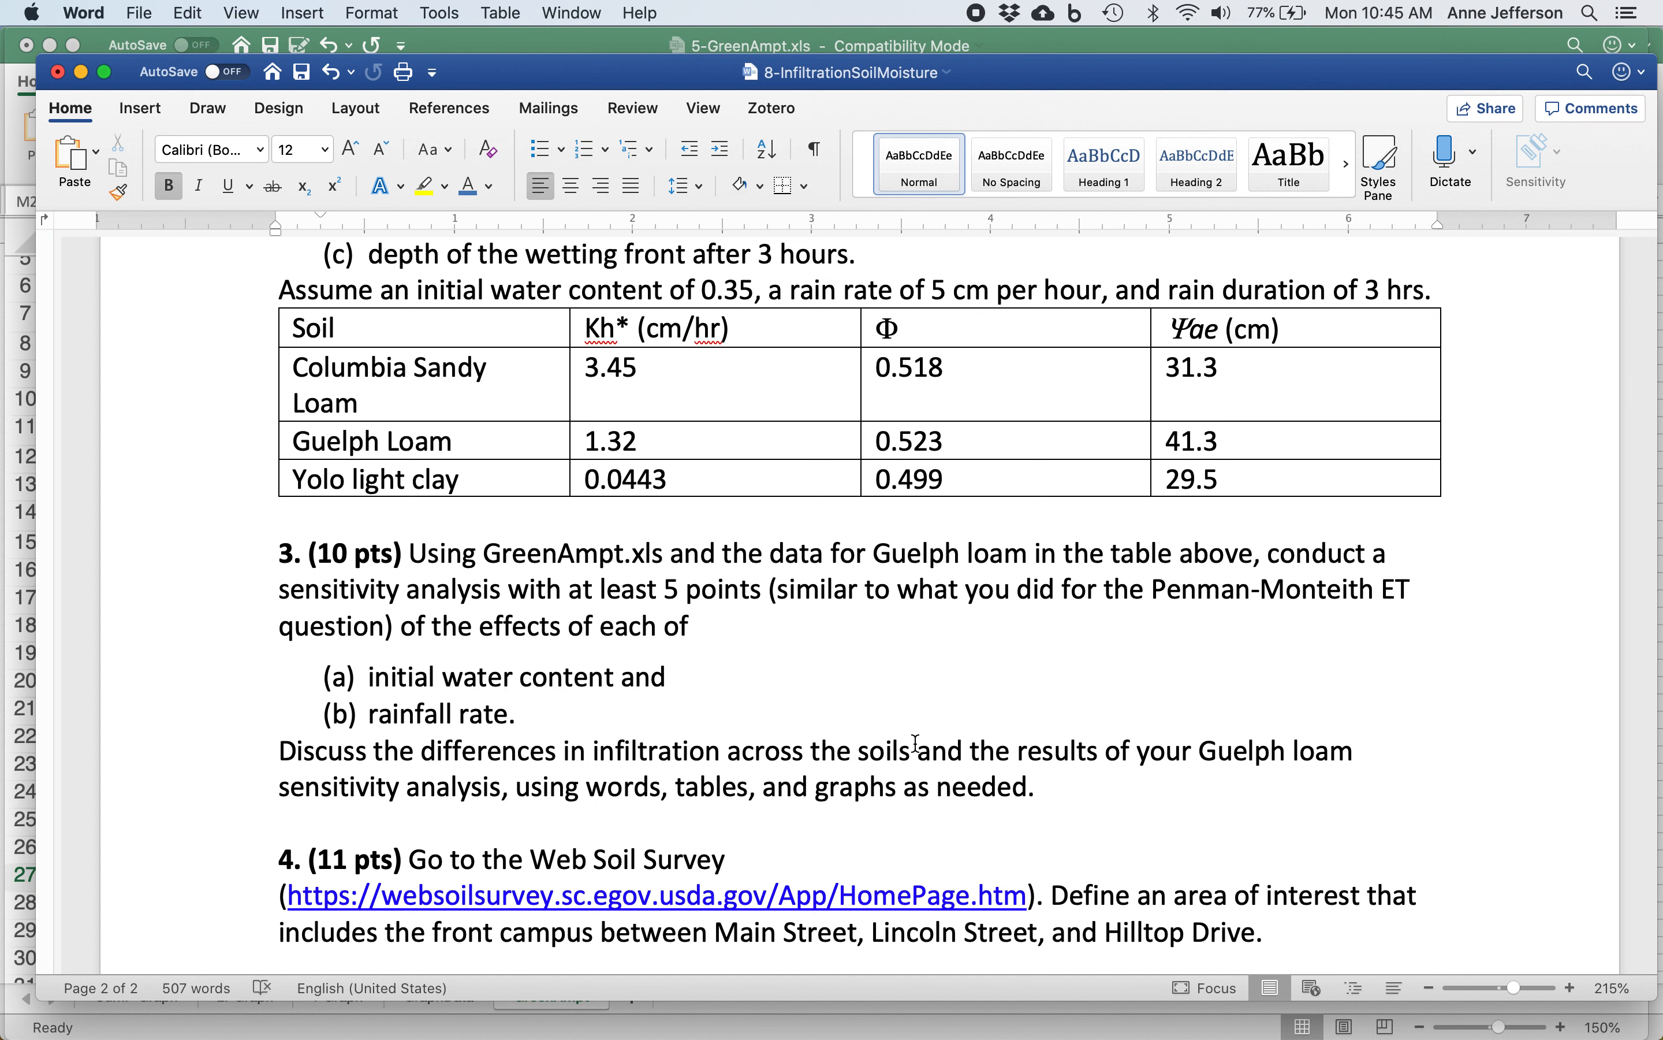
key(super+Tab)
key(super+Tab)
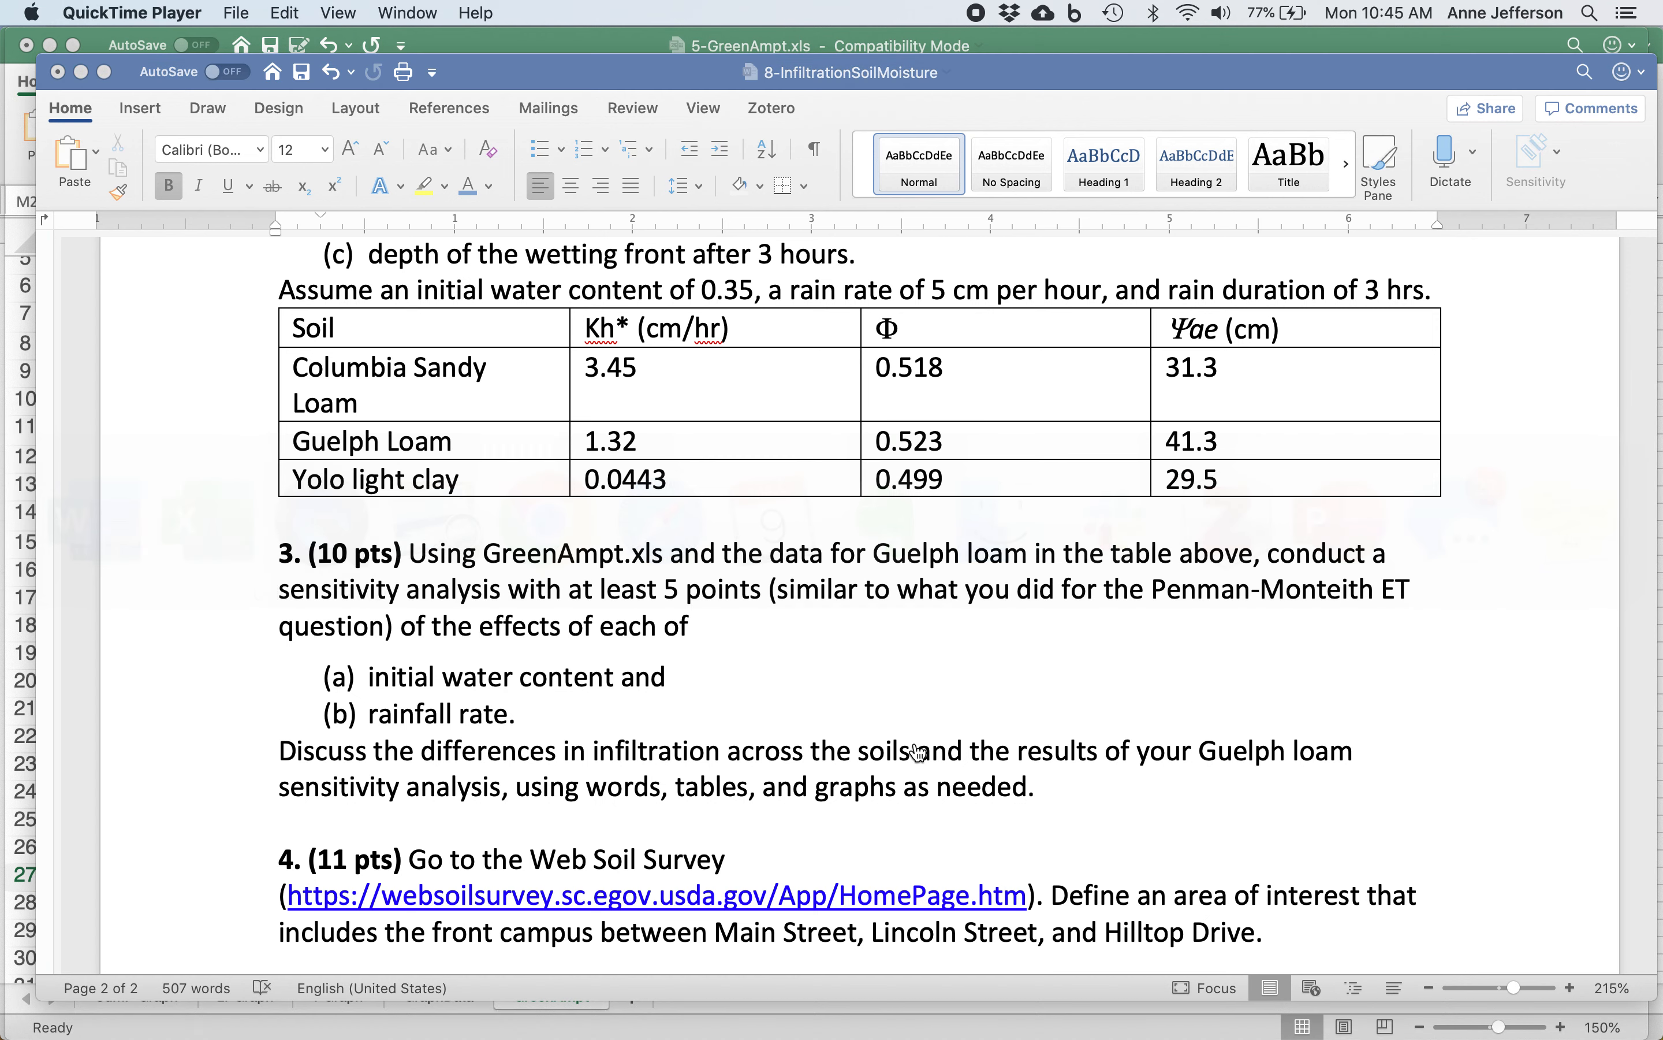